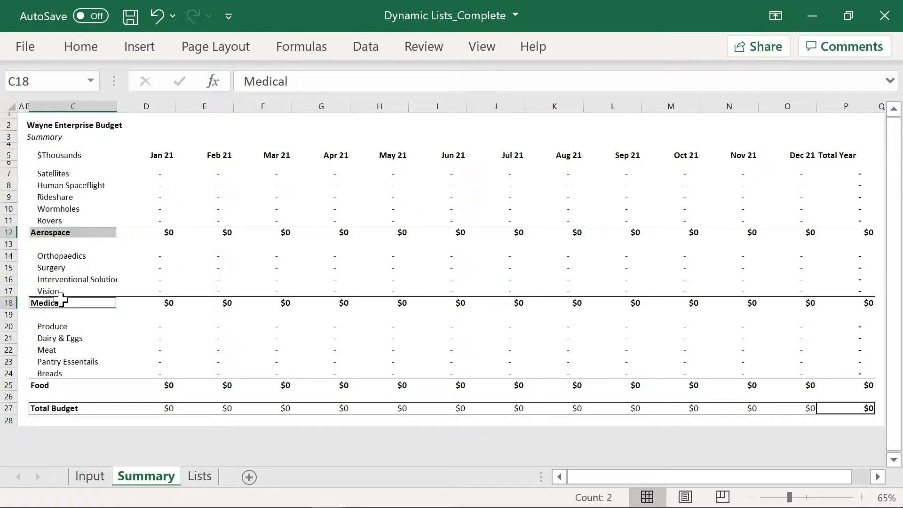
# - Review the division subtotals and the Aerospace segment labels on the Summary sheet
pyautogui.keyDown('ctrl'); pyautogui.click(40, 385); pyautogui.keyUp('ctrl')
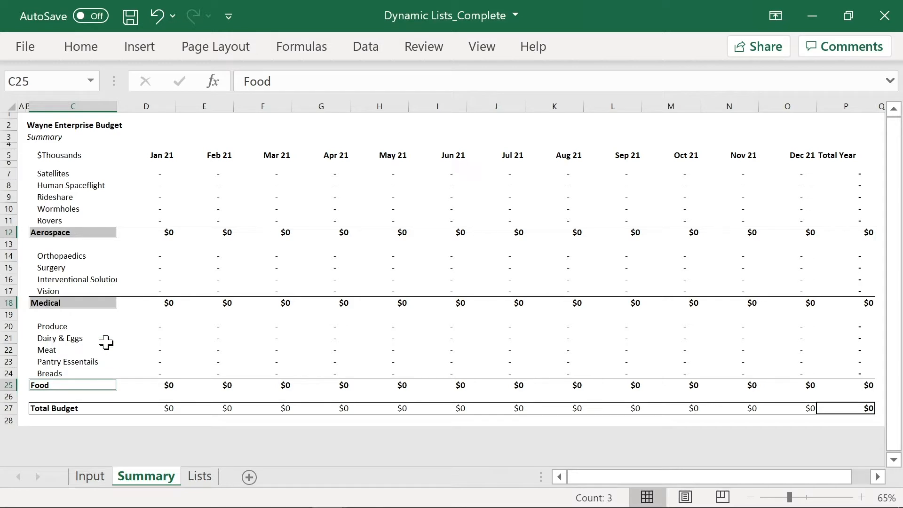
pyautogui.click(73, 173)
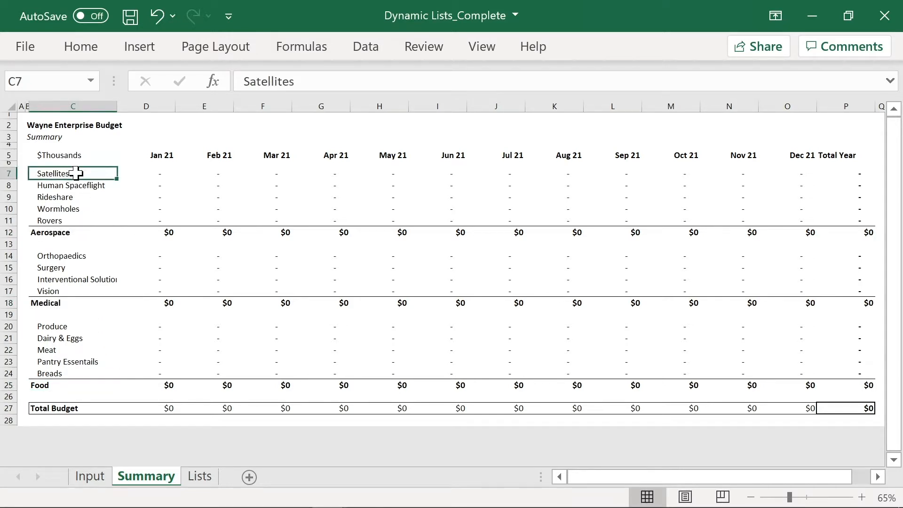
pyautogui.click(92, 186)
pyautogui.click(74, 198)
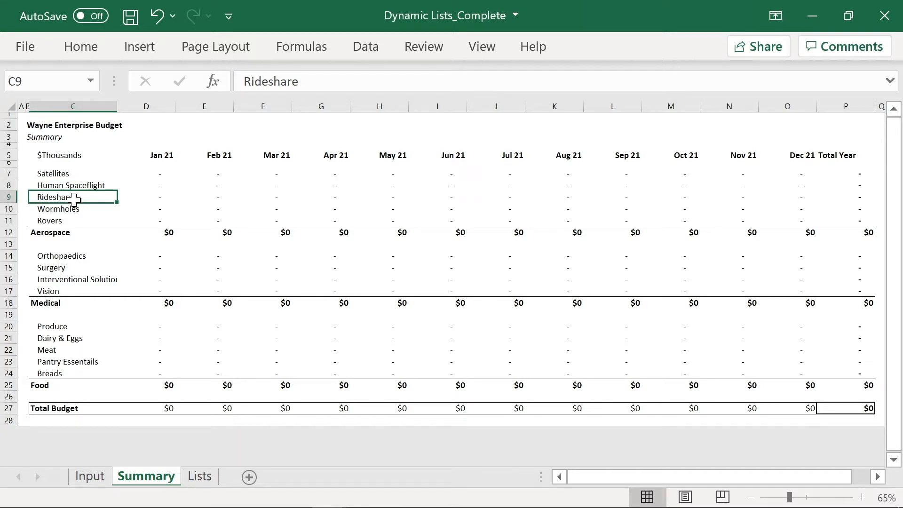
# - On the Input sheet, choose Medical as the division in row 6 and view the segment choices it offers
pyautogui.click(90, 478)
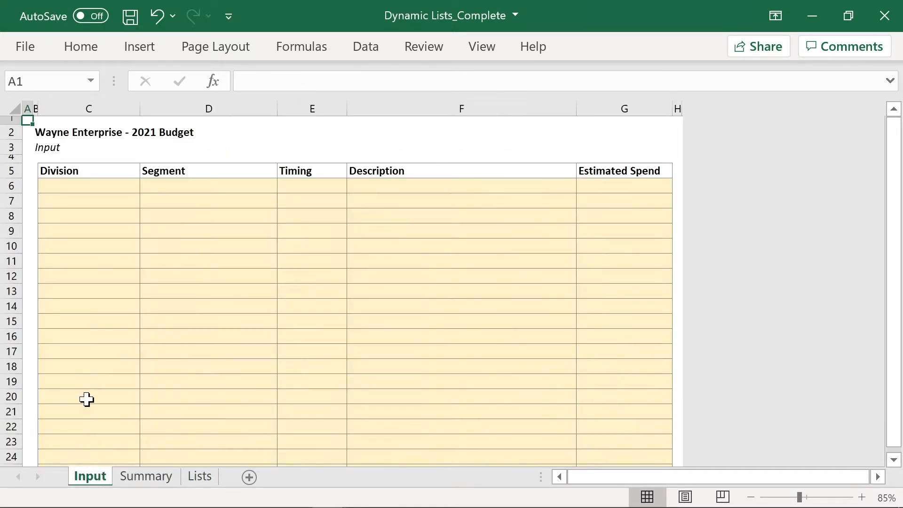
pyautogui.click(121, 188)
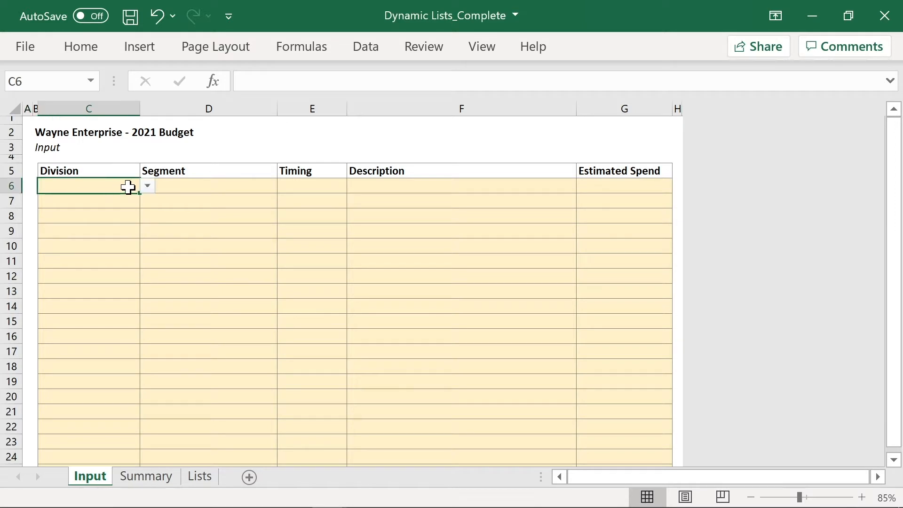
pyautogui.click(147, 186)
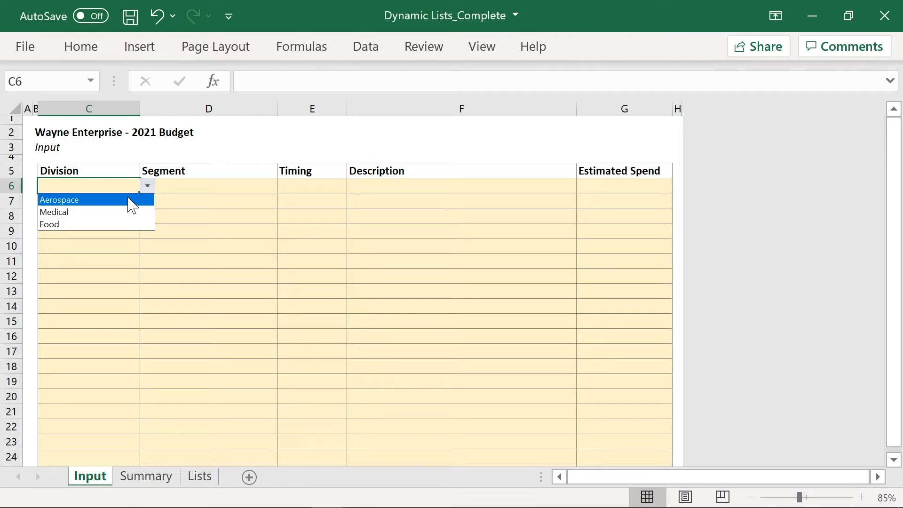
pyautogui.click(122, 212)
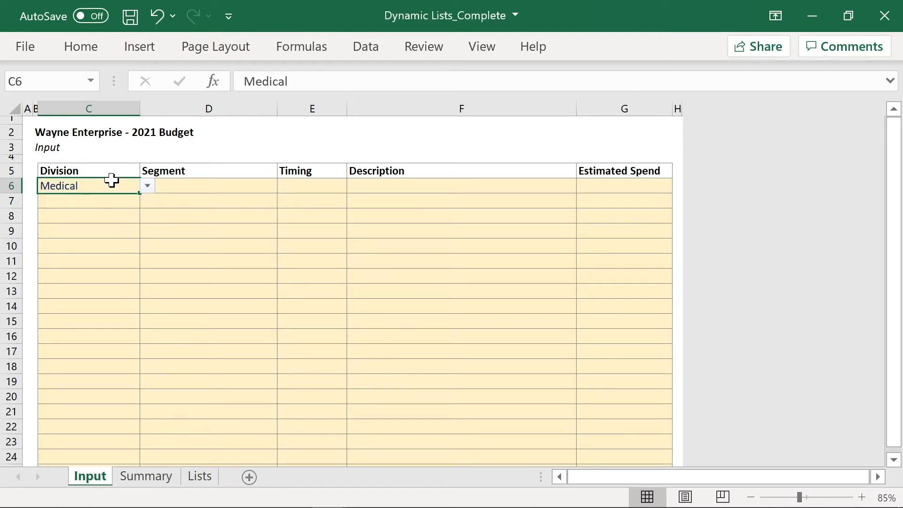
pyautogui.click(199, 185)
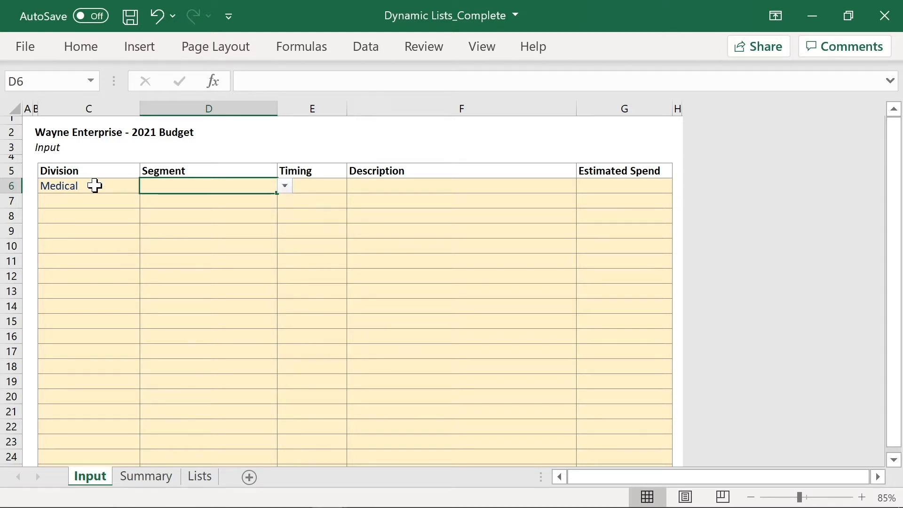
pyautogui.click(285, 186)
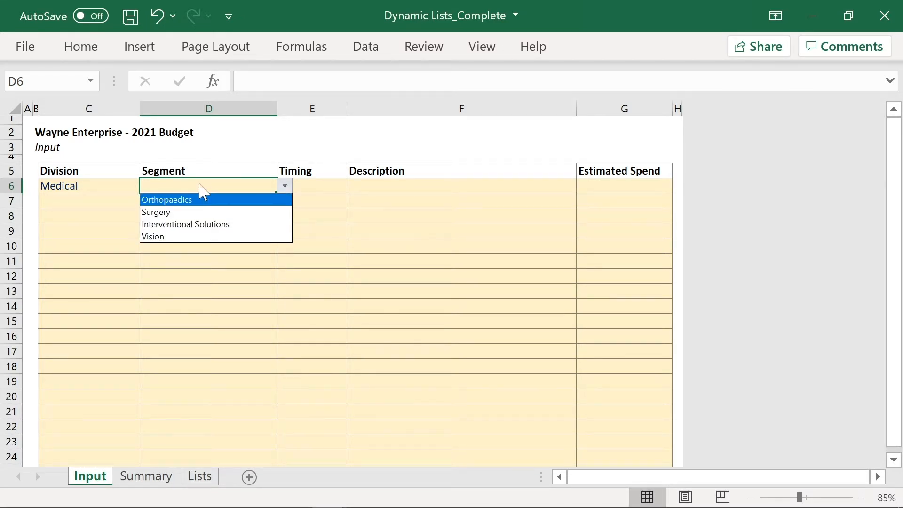
pyautogui.click(175, 185)
# - Set the division in row 6 to Aerospace and its segment to Satellites
pyautogui.click(121, 185)
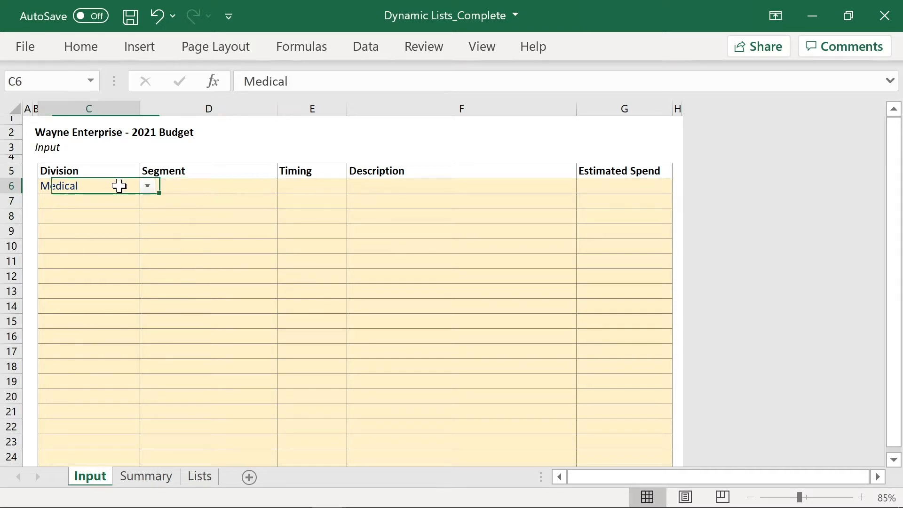
pyautogui.click(147, 185)
pyautogui.click(121, 202)
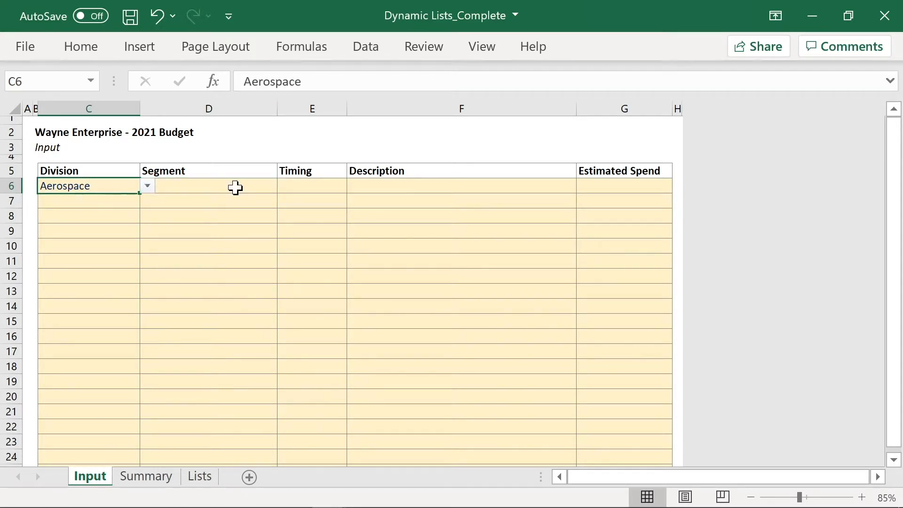
pyautogui.click(235, 188)
pyautogui.click(285, 186)
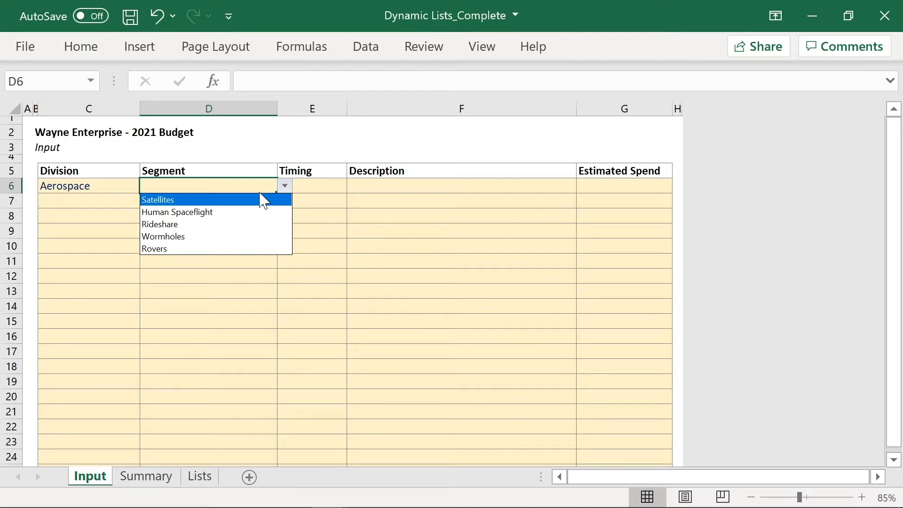
pyautogui.press('Escape')
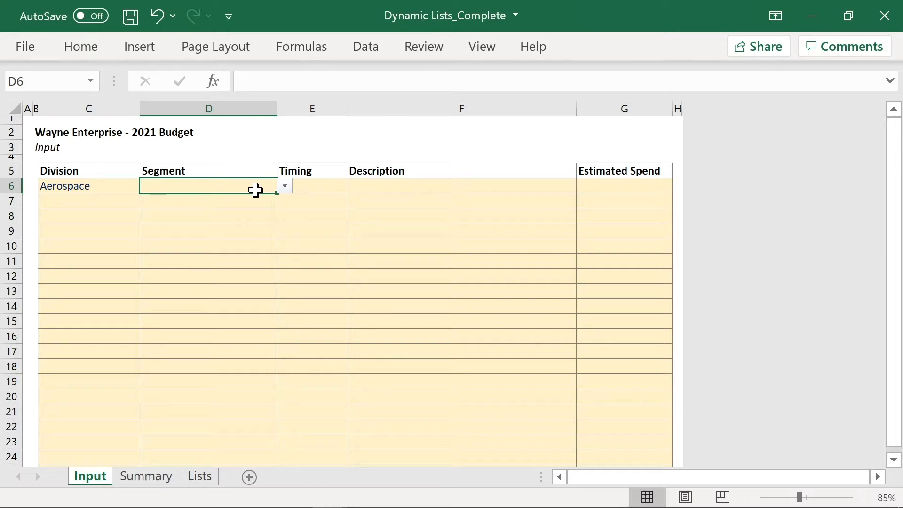
pyautogui.click(288, 187)
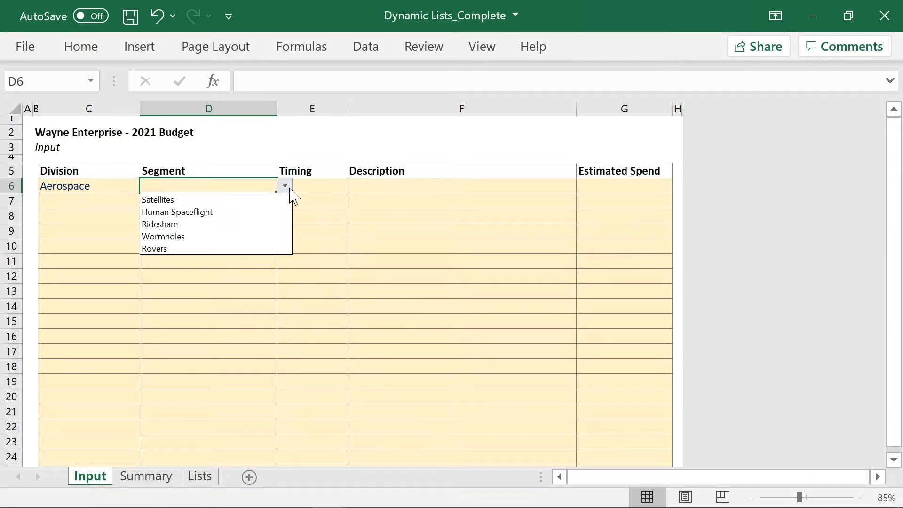
pyautogui.click(257, 200)
# - Set the timing of the Satellites entry in row 6 to Apr 21
pyautogui.click(325, 187)
pyautogui.click(354, 186)
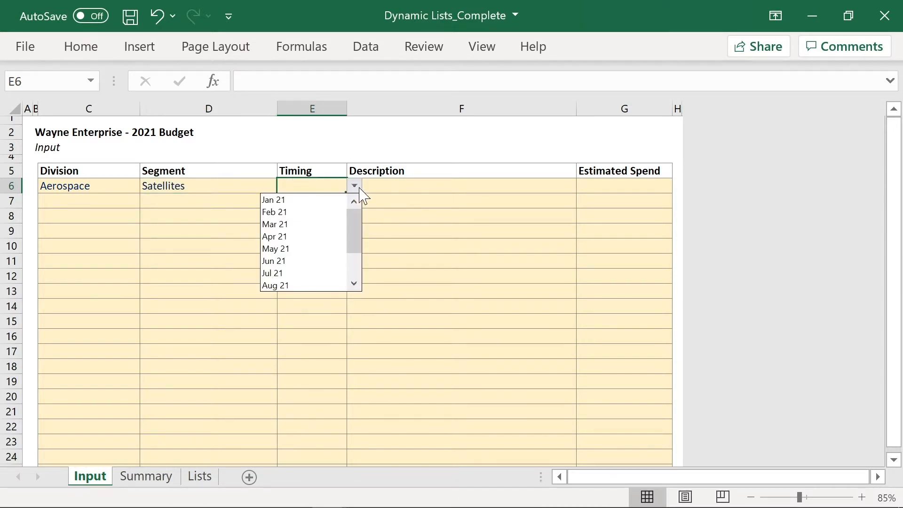
pyautogui.click(316, 233)
# - Enter "Raw materials" as the Satellites entry's description and 1,000,000 as its estimated spend
pyautogui.click(385, 187)
pyautogui.write('R')
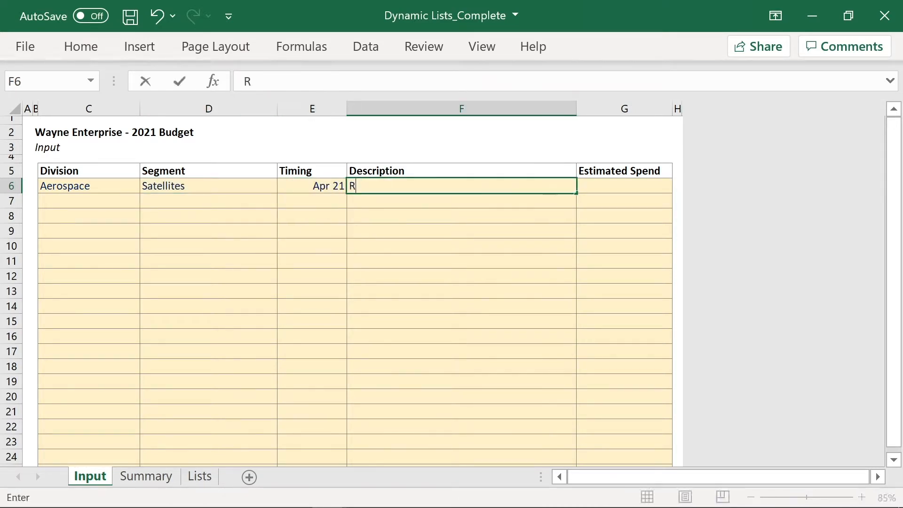
pyautogui.write('aw materials')
pyautogui.press('Tab')
pyautogui.write('1')
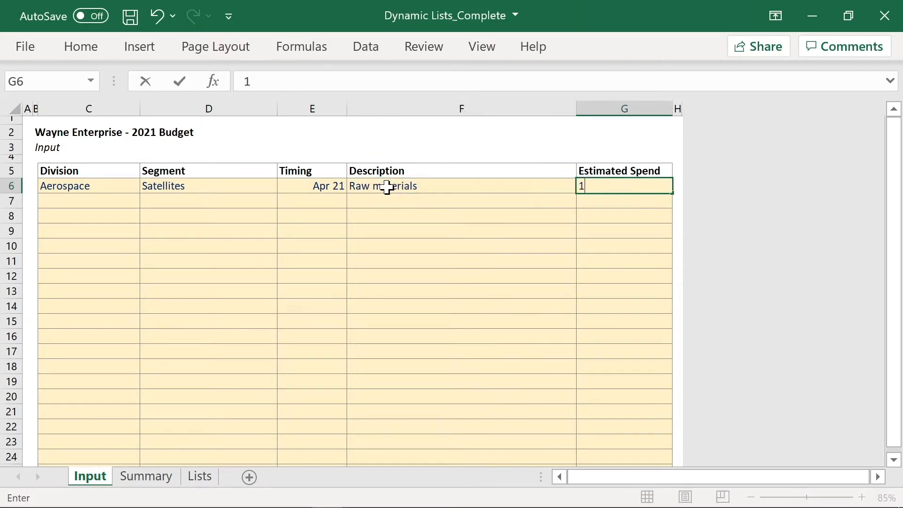
pyautogui.write(',000,000')
pyautogui.press('Return')
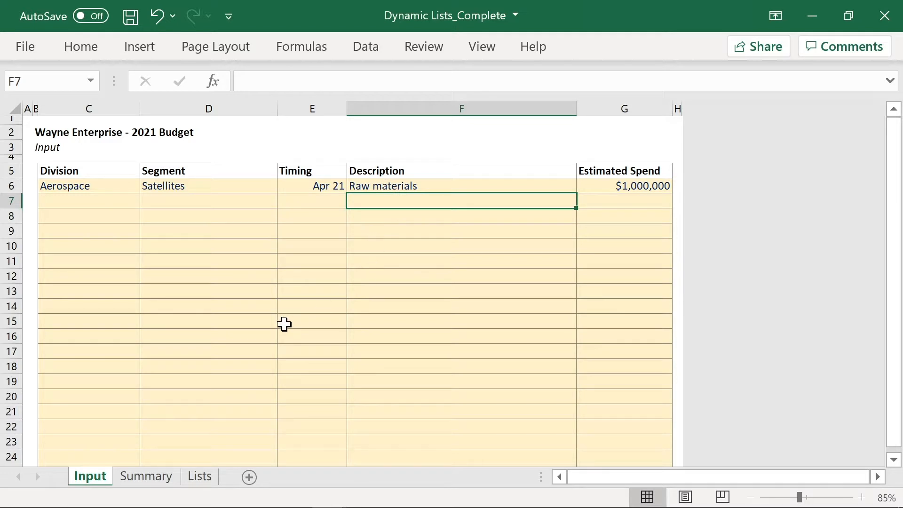
# - Compare the Satellites formula for Apr 21 on the Summary sheet with the division and segment entries on the Input sheet
pyautogui.click(143, 478)
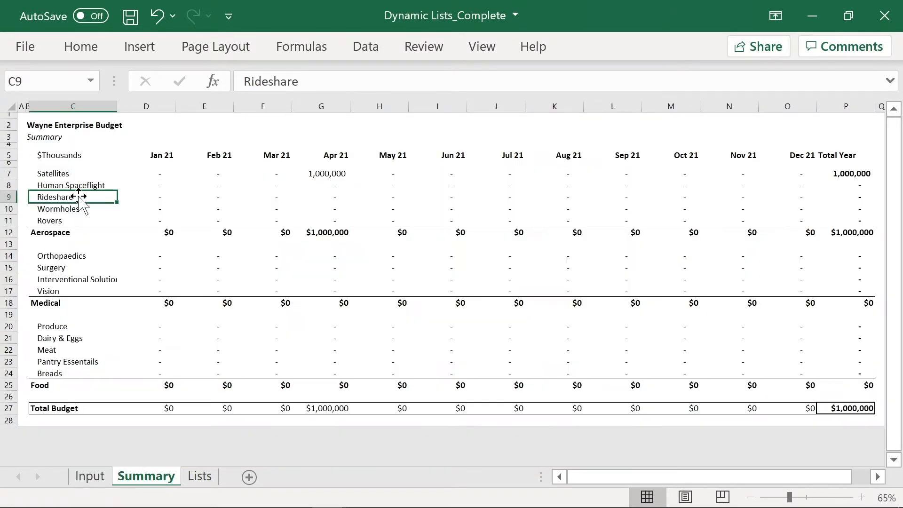
pyautogui.click(20, 113)
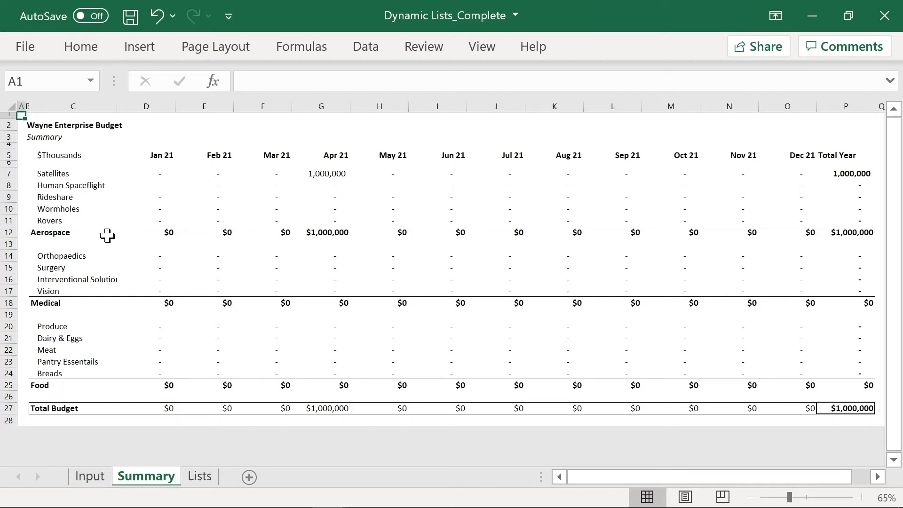
pyautogui.click(347, 174)
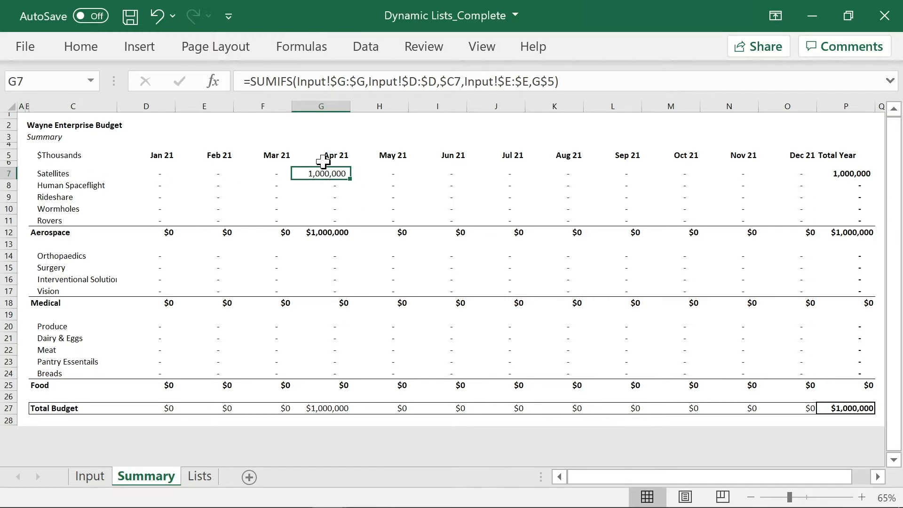
pyautogui.hotkey('ctrl', 'pageup')
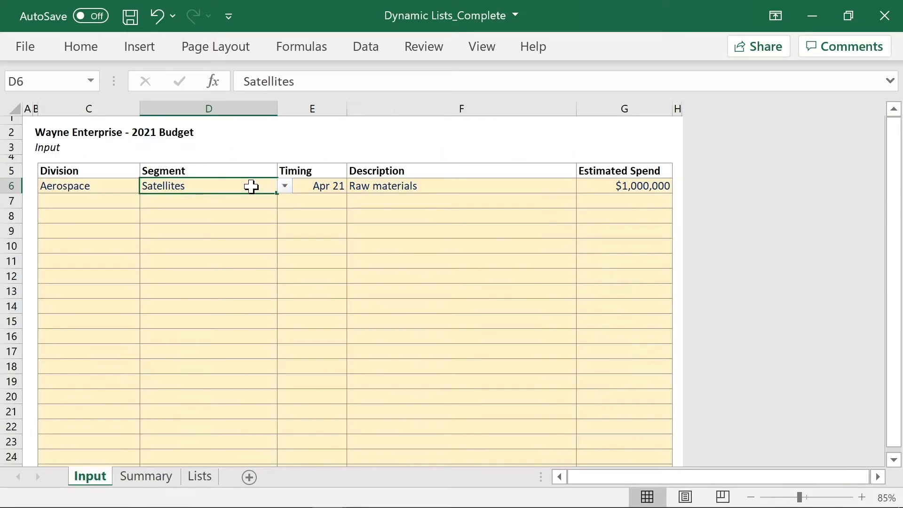
pyautogui.click(115, 187)
pyautogui.click(197, 189)
pyautogui.click(157, 478)
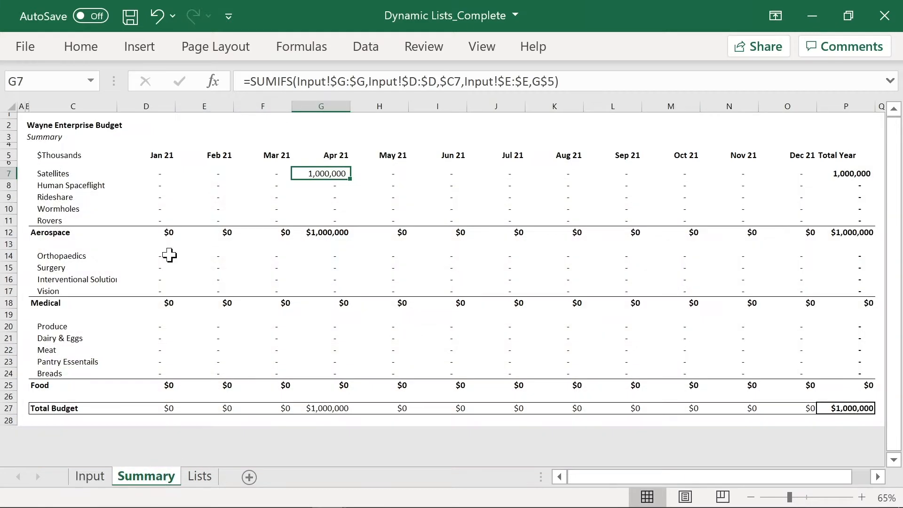
pyautogui.click(90, 477)
pyautogui.moveTo(131, 104); pyautogui.dragTo(209, 101)
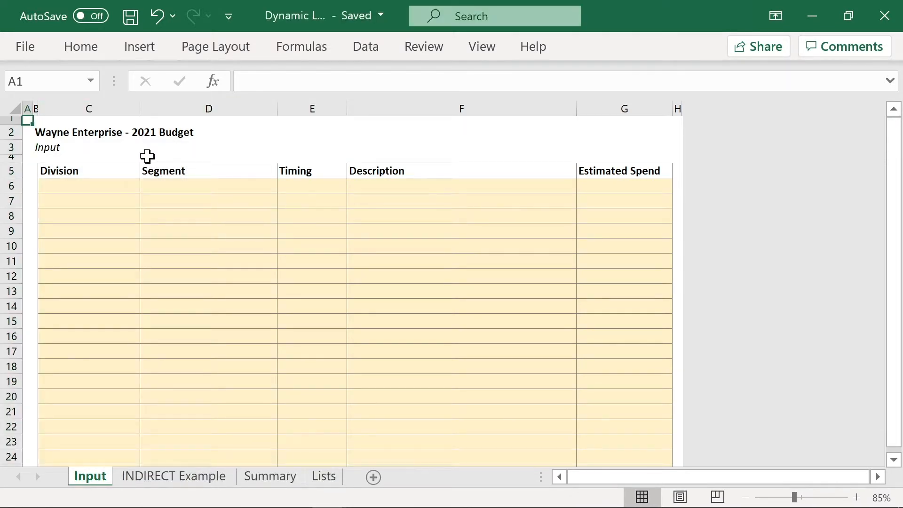
# - Examine the Months range on the Lists sheet and the Timing drop-down in E6 of the Input sheet
pyautogui.click(127, 187)
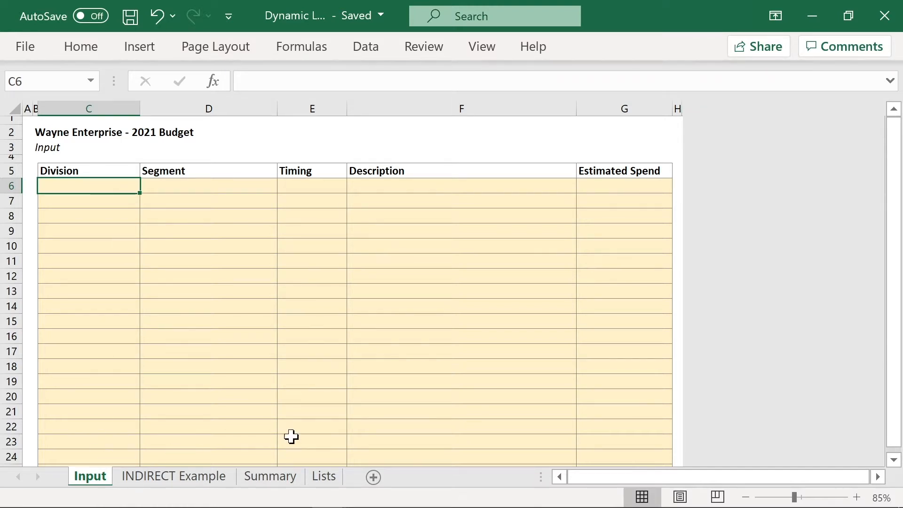
pyautogui.click(324, 476)
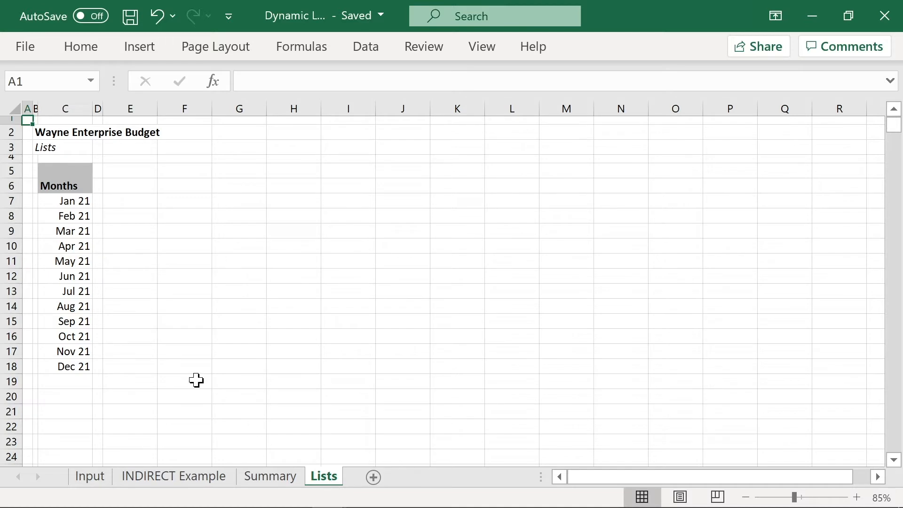
pyautogui.moveTo(81, 201); pyautogui.dragTo(76, 368)
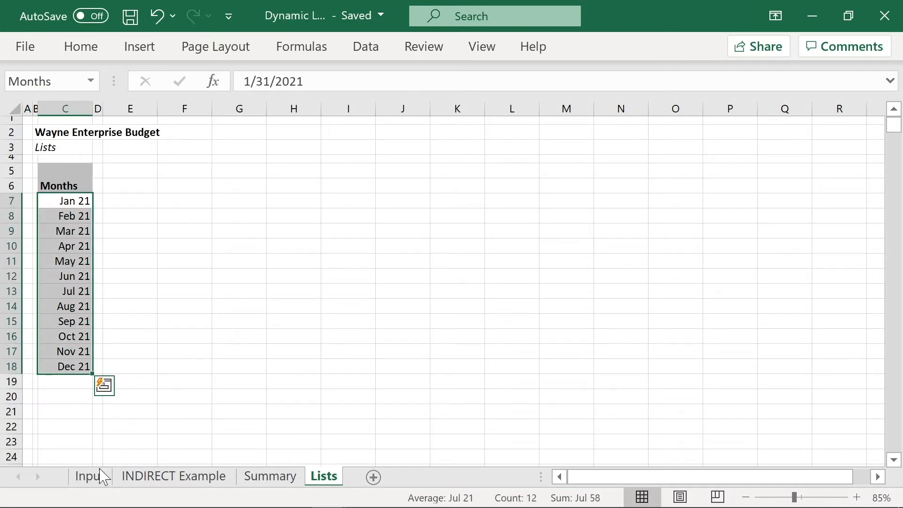
pyautogui.click(91, 477)
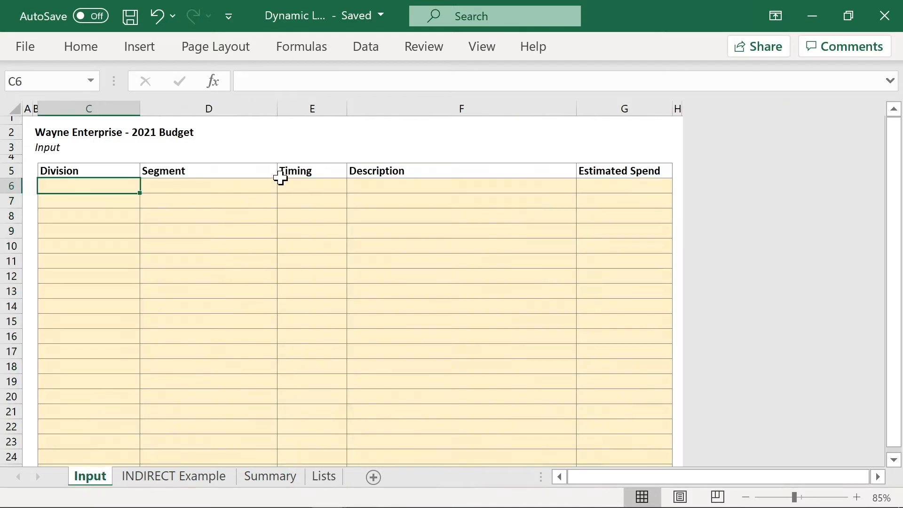
pyautogui.click(329, 185)
pyautogui.click(355, 186)
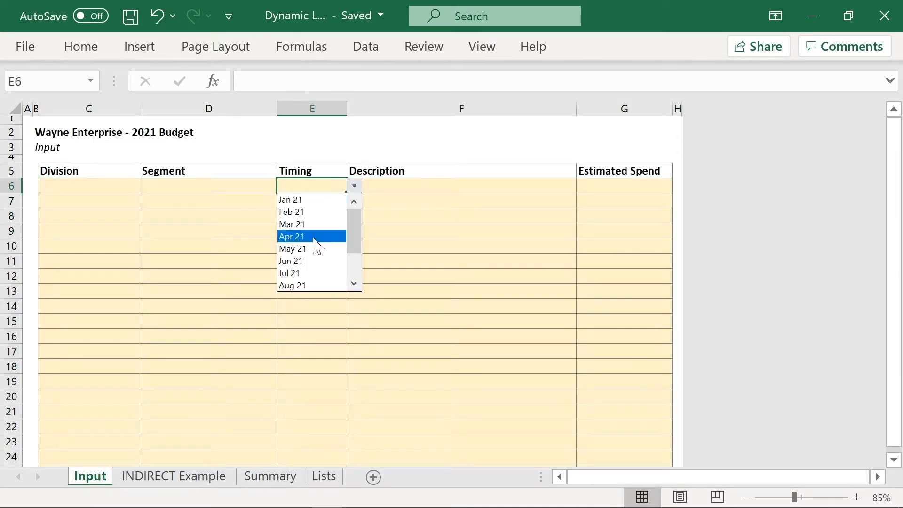
pyautogui.press('Escape')
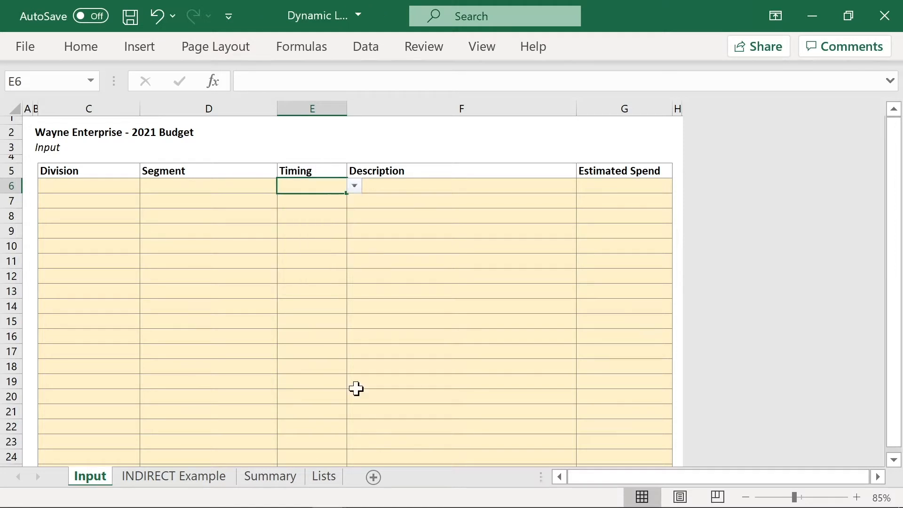
# - Add a bold "Divisions" heading in cell E6 of the Lists sheet, beside the Months list
pyautogui.click(324, 476)
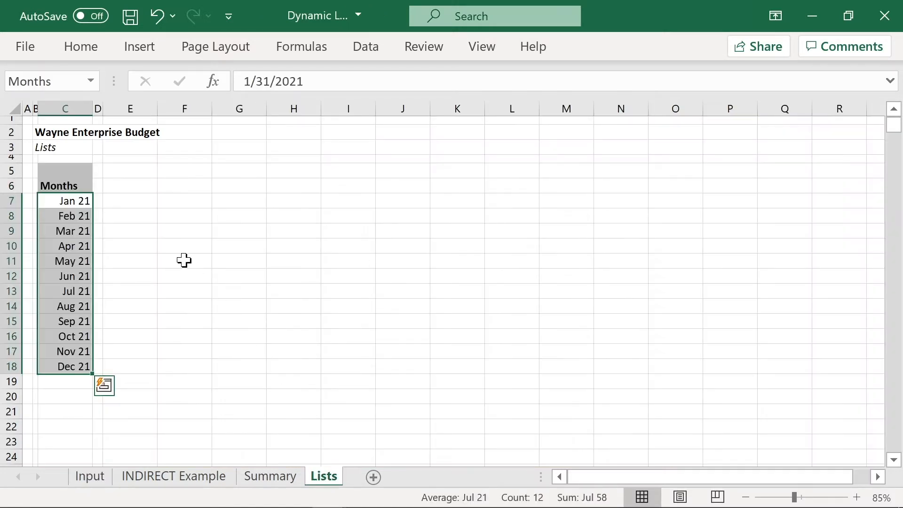
pyautogui.click(138, 184)
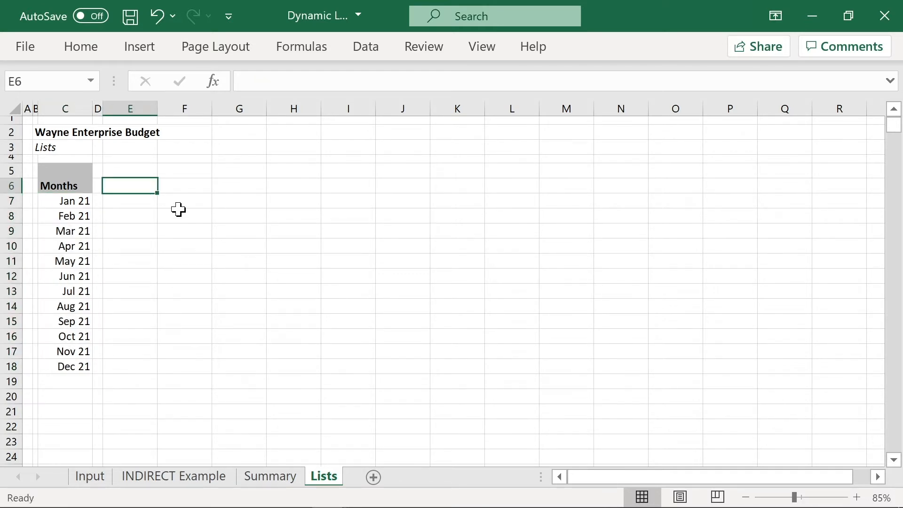
pyautogui.write('Divisions')
pyautogui.hotkey('ctrl', 'Return')
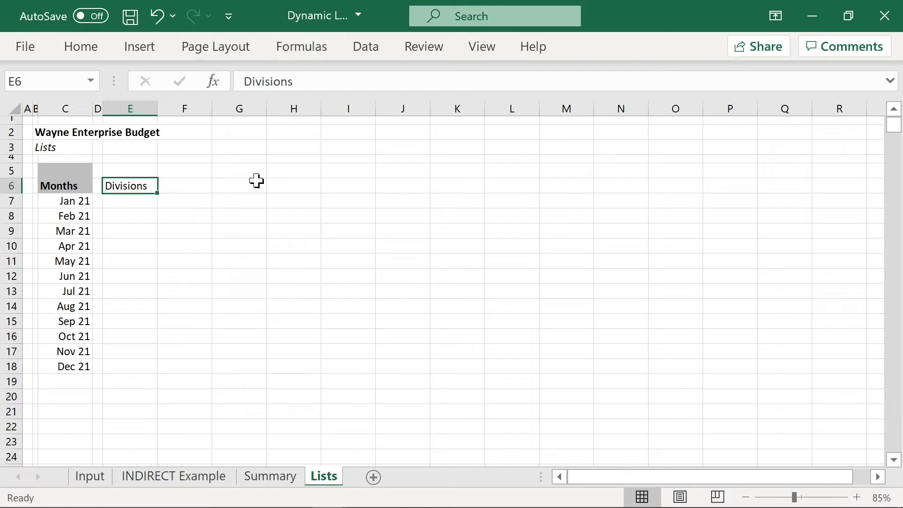
# - Copy the division names Aerospace, Medical and Food from C12, C18 and C25 of the Summary sheet
pyautogui.click(143, 202)
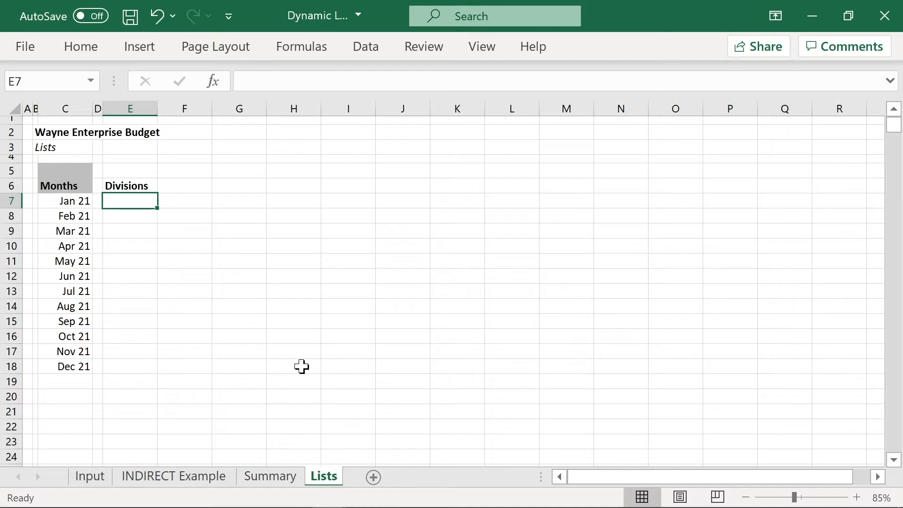
pyautogui.click(287, 483)
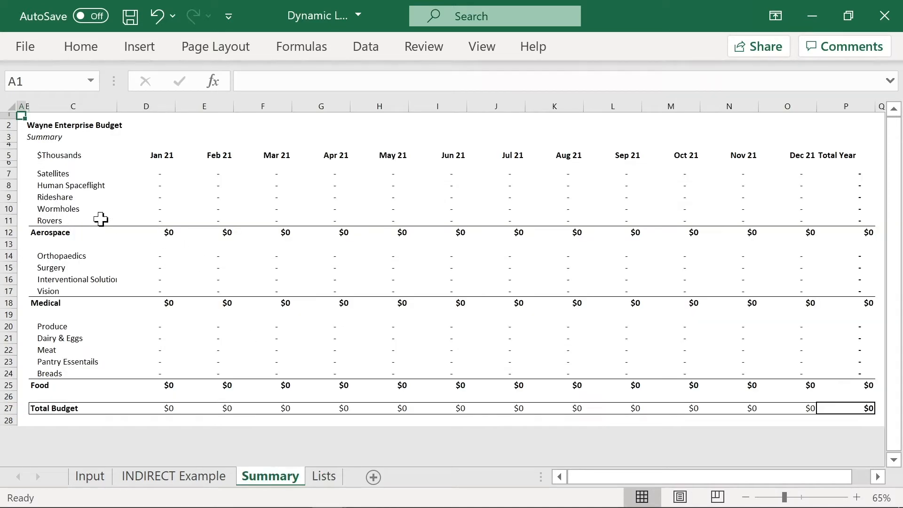
pyautogui.click(89, 233)
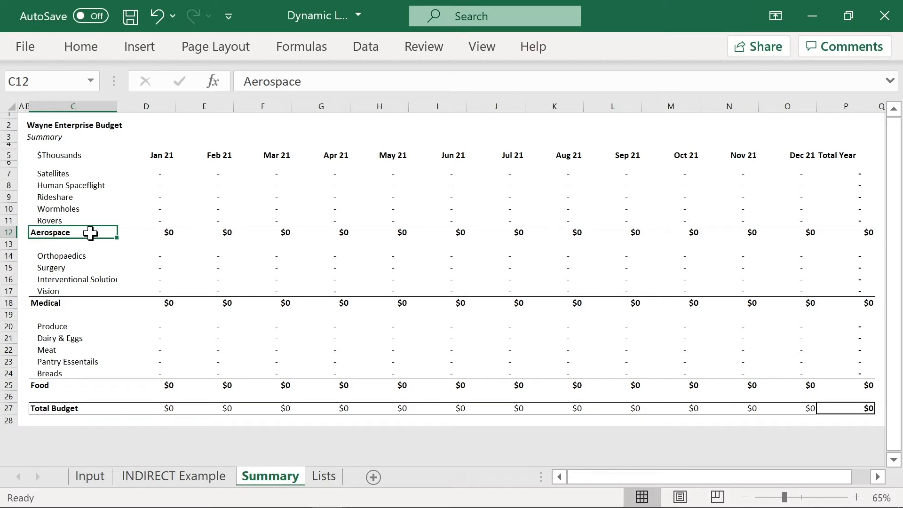
pyautogui.keyDown('ctrl'); pyautogui.click(60, 303); pyautogui.keyUp('ctrl')
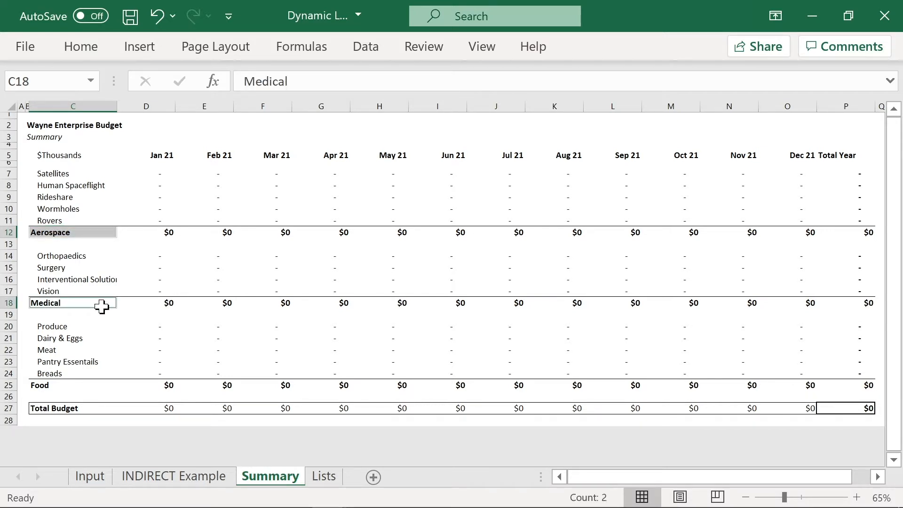
pyautogui.keyDown('ctrl'); pyautogui.click(48, 386); pyautogui.keyUp('ctrl')
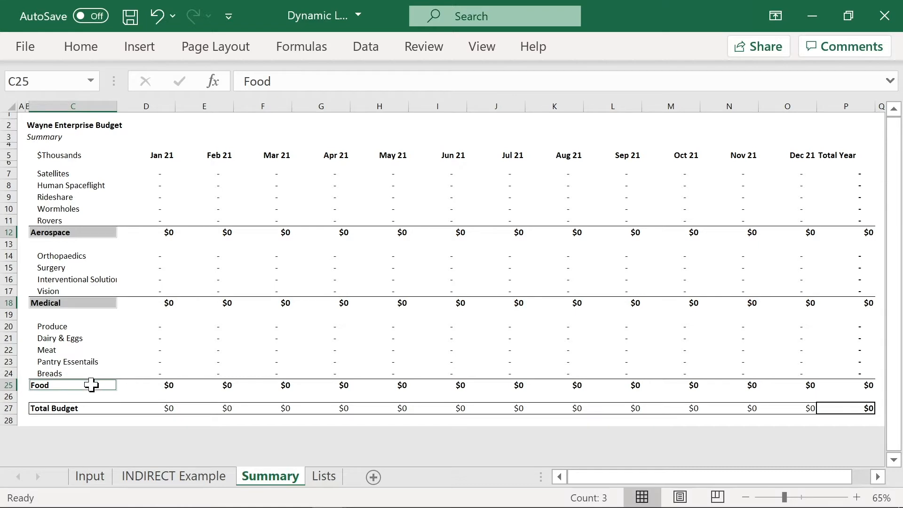
pyautogui.hotkey('ctrl', 'c')
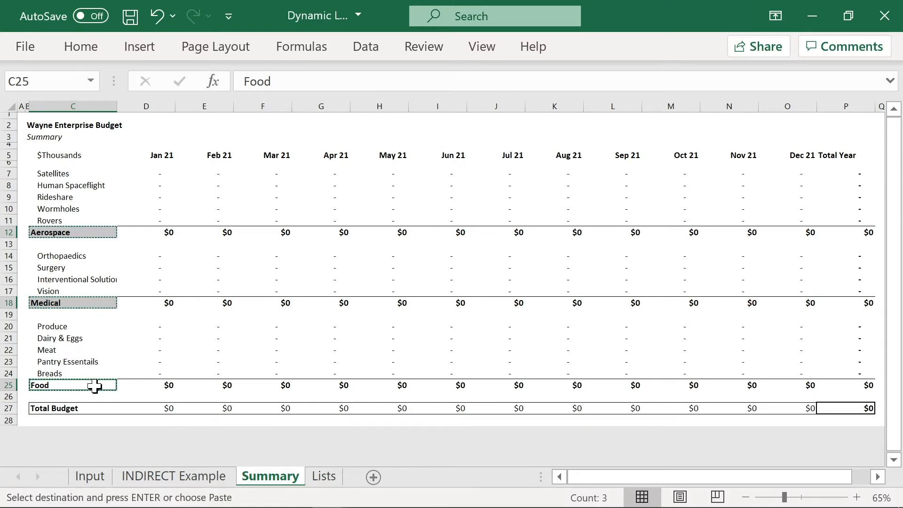
# - Paste the copied division names into E7:E9 of the Lists sheet and remove their bold formatting
pyautogui.rightClick(94, 385)
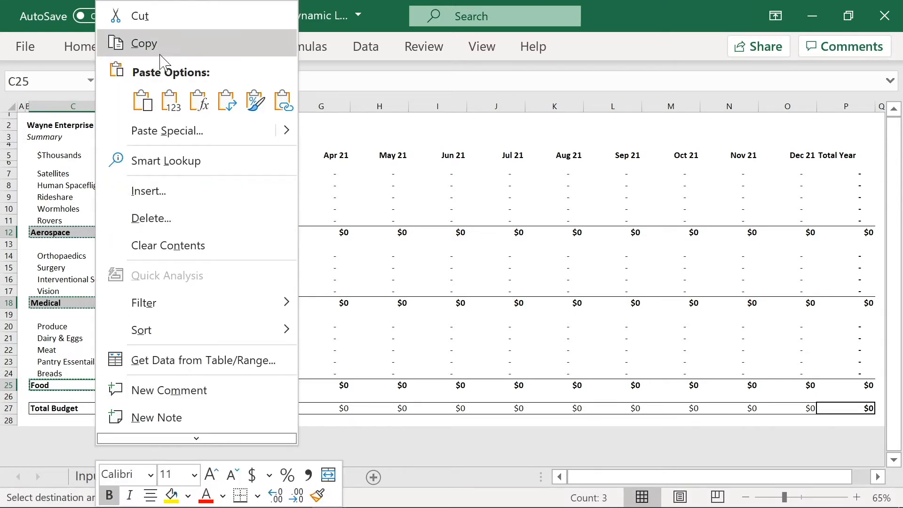
pyautogui.click(329, 17)
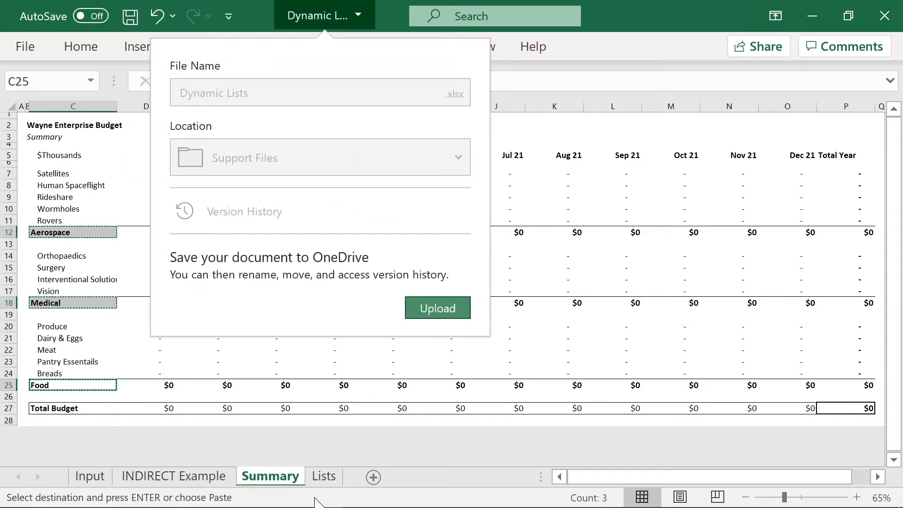
pyautogui.click(317, 483)
pyautogui.click(323, 476)
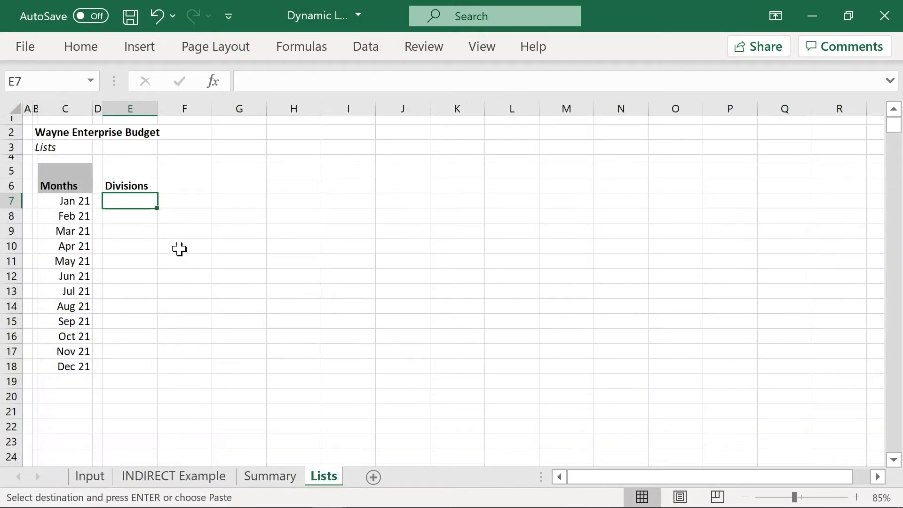
pyautogui.hotkey('ctrl', 'v')
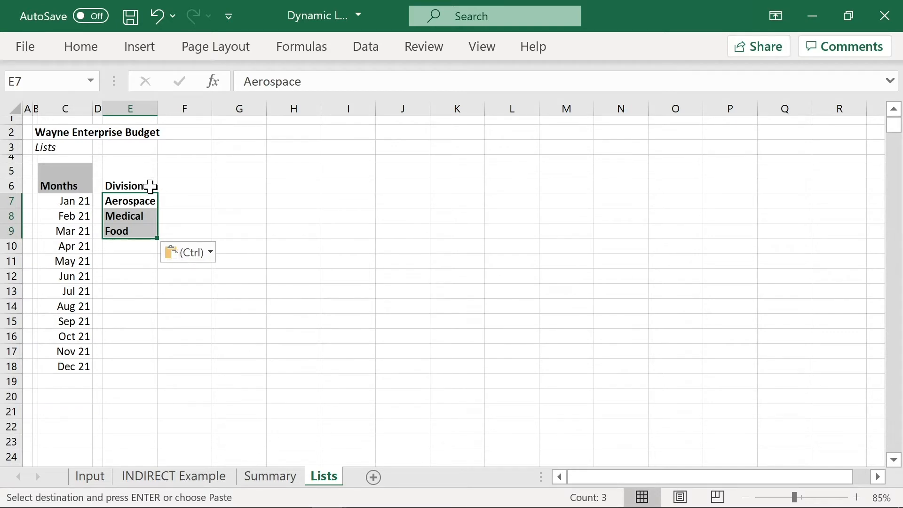
pyautogui.hotkey('ctrl', 'b')
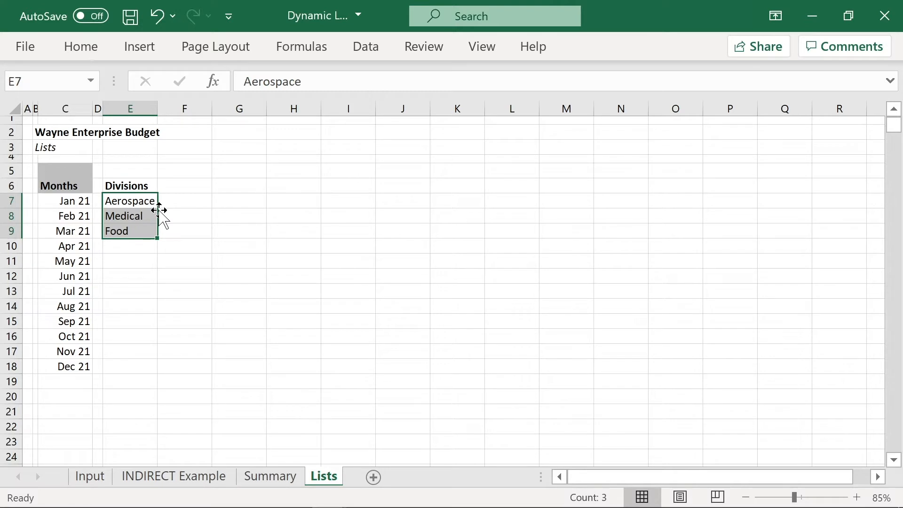
pyautogui.click(154, 184)
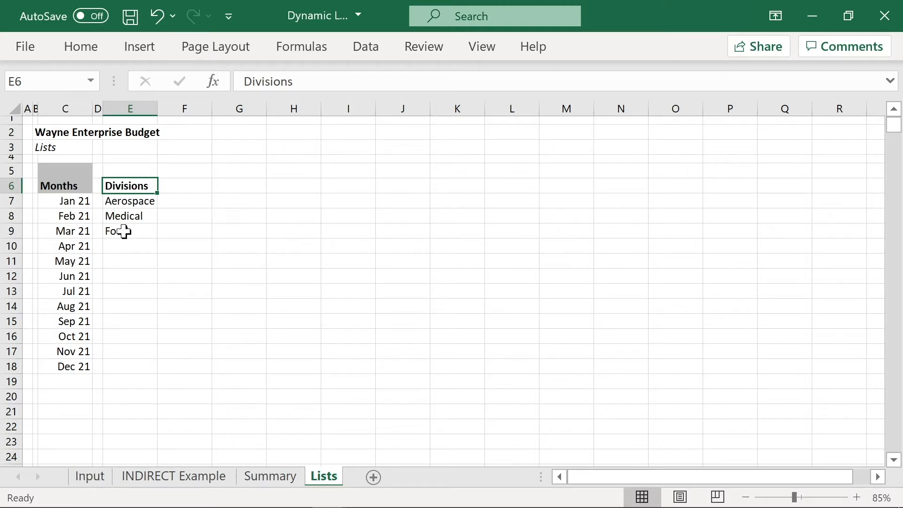
# - Select the Division entry cells C6:C30 on the Input sheet
pyautogui.click(90, 476)
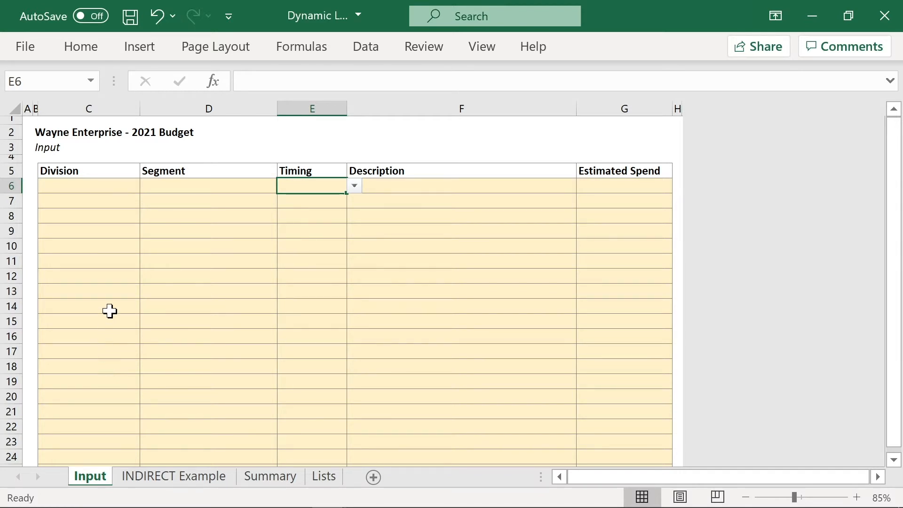
pyautogui.click(86, 187)
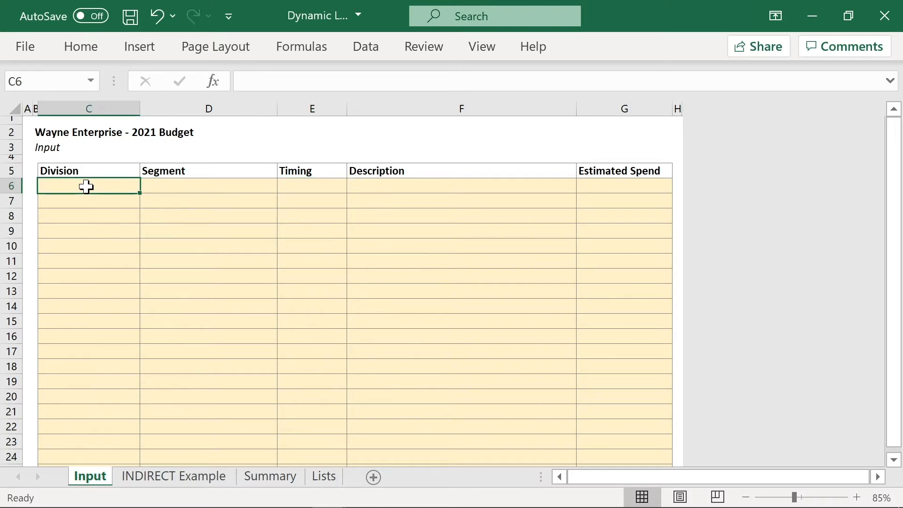
pyautogui.scroll(-3, 89, 269)
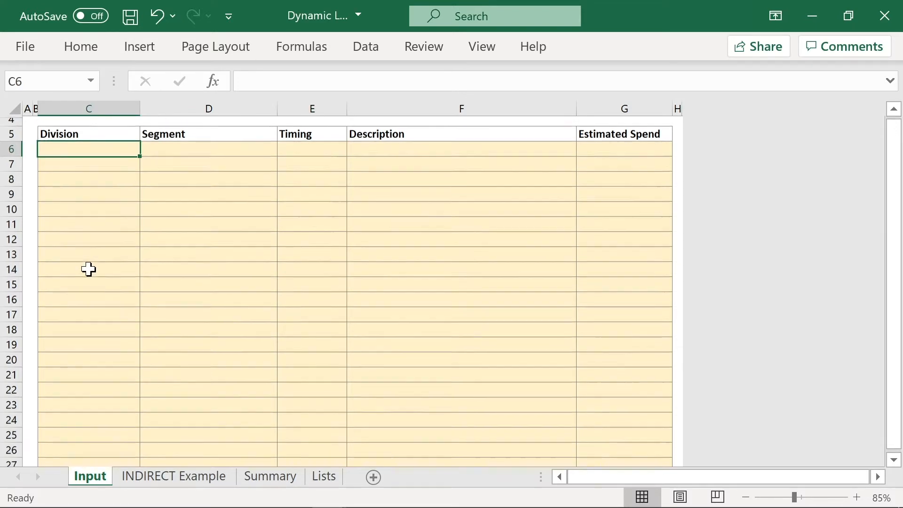
pyautogui.scroll(-1, 88, 269)
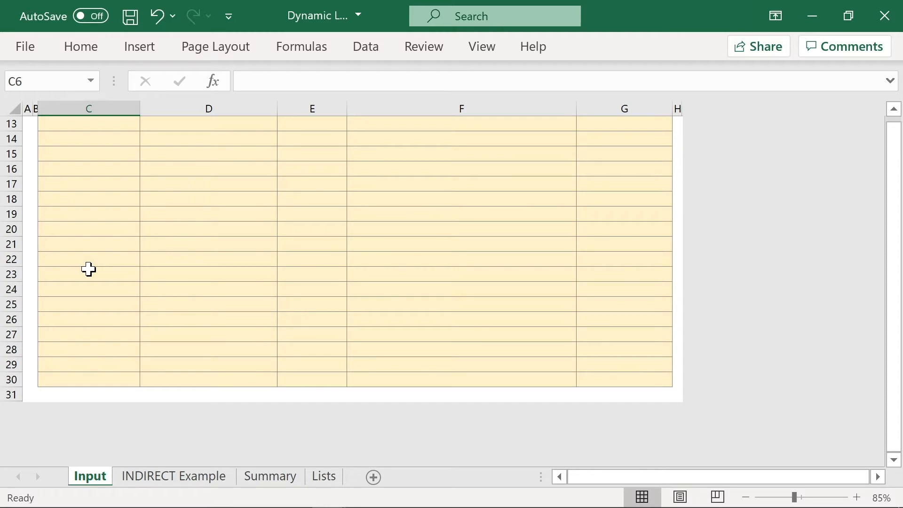
pyautogui.keyDown('shift'); pyautogui.click(112, 378); pyautogui.keyUp('shift')
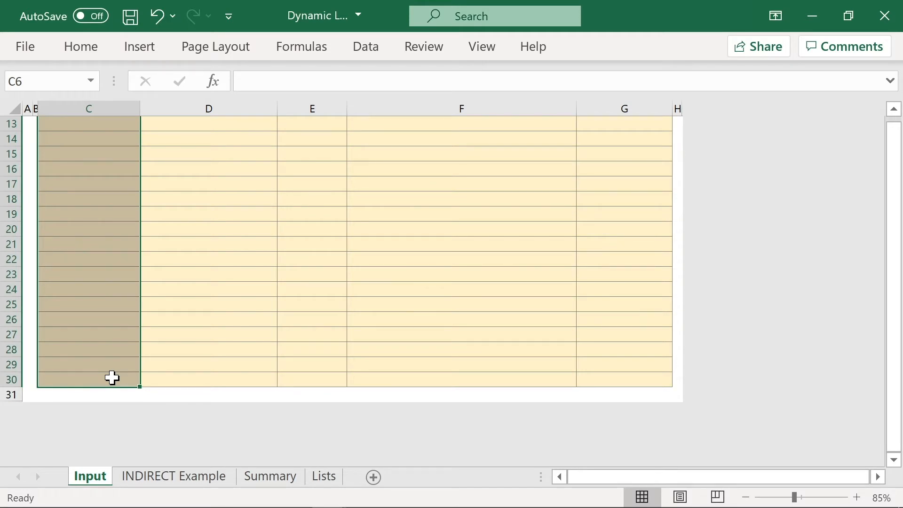
pyautogui.scroll(4, 252, 154)
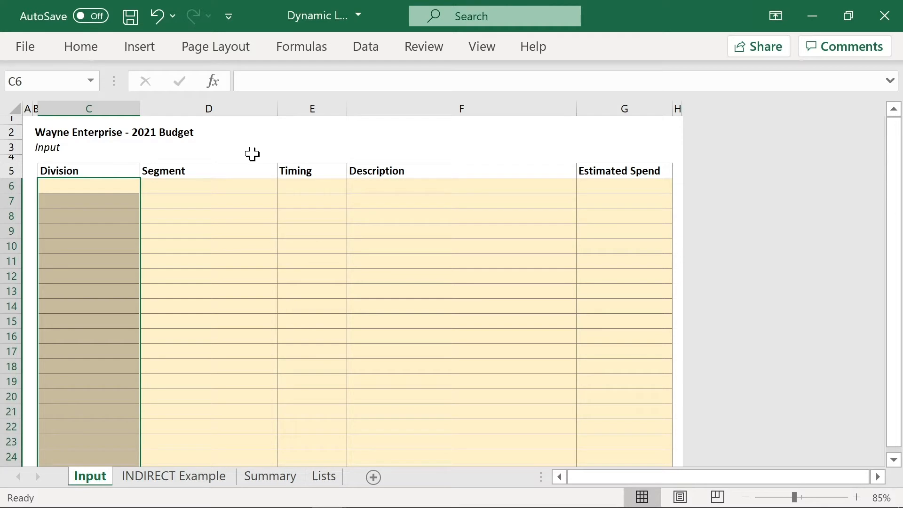
pyautogui.click(366, 45)
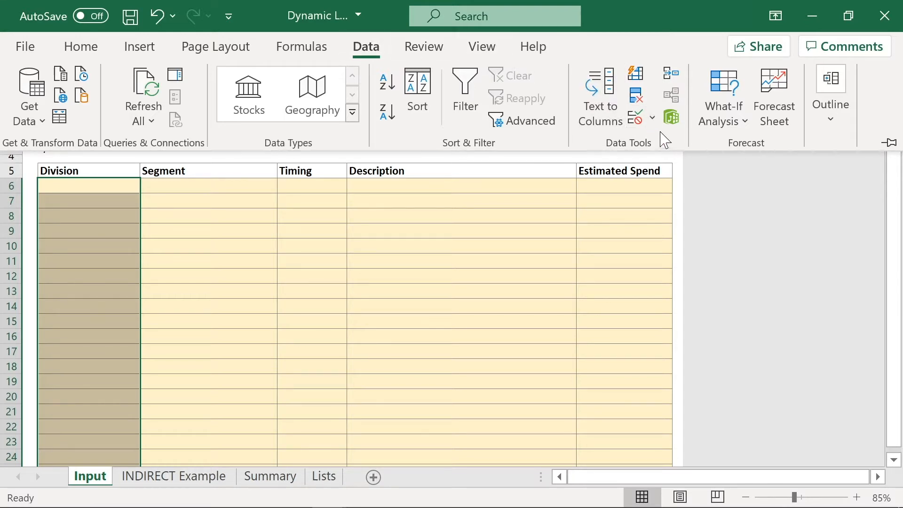
pyautogui.click(636, 117)
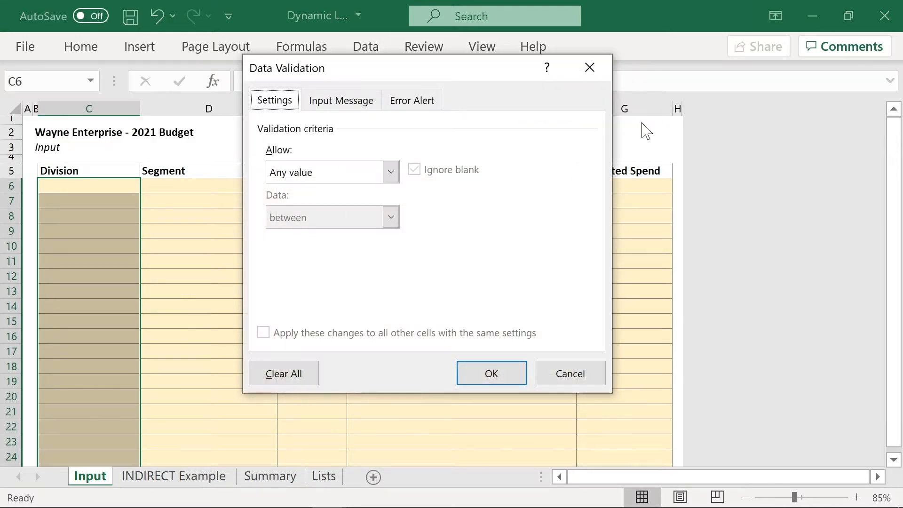
pyautogui.press('Escape')
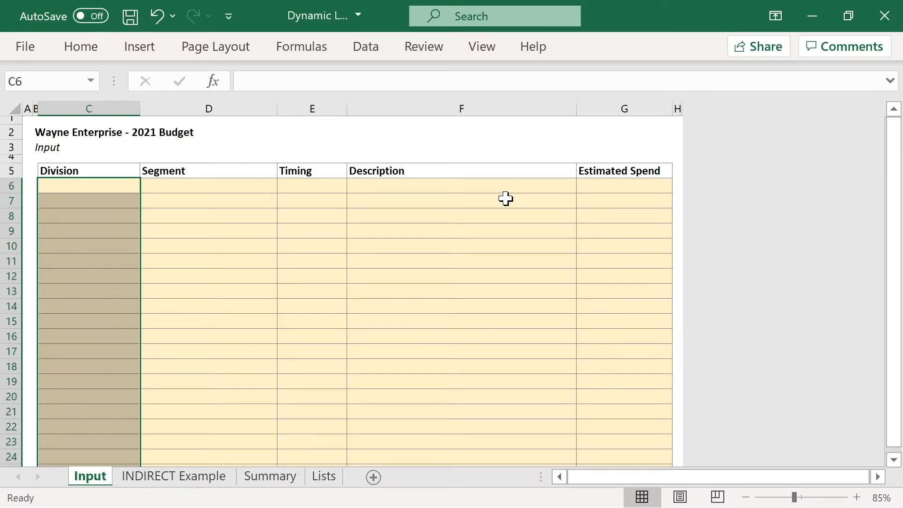
# - Start a data validation rule for the selected Division cells that allows a List
pyautogui.hotkey('alt', 'a')
pyautogui.press('v')
pyautogui.press('v')
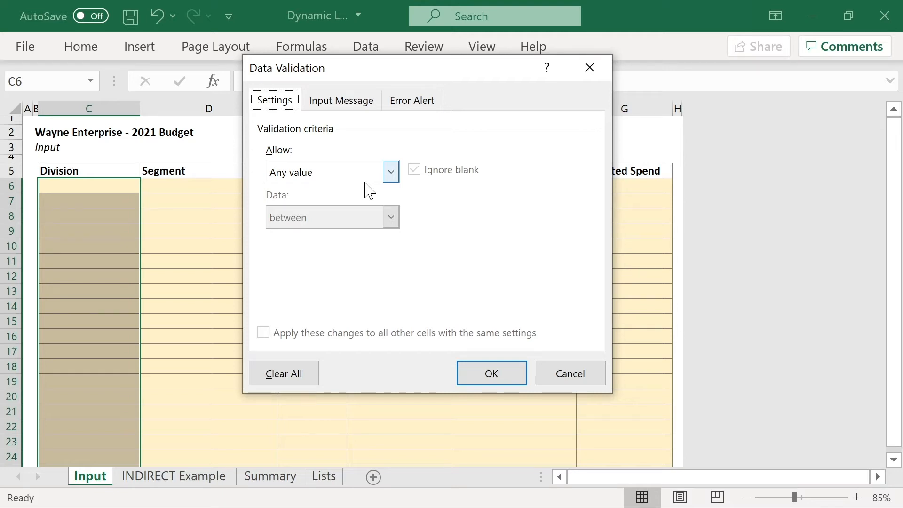
pyautogui.click(390, 172)
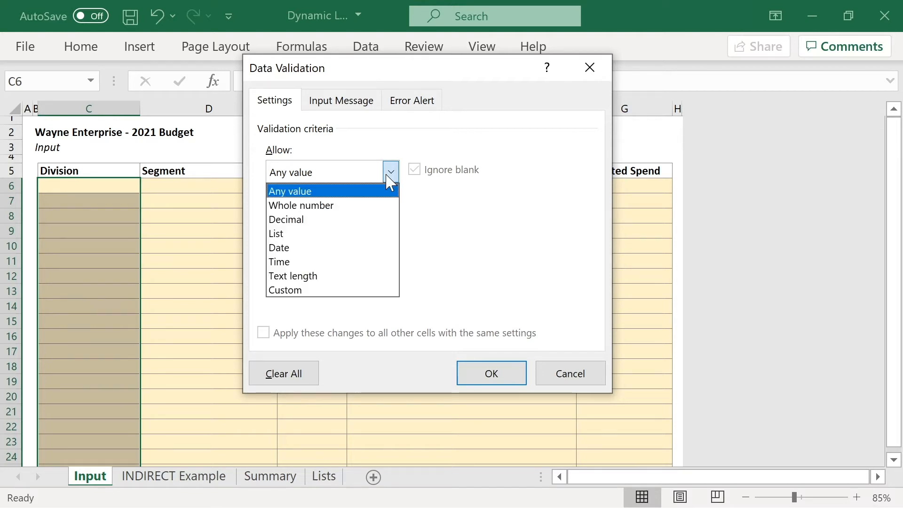
pyautogui.click(362, 234)
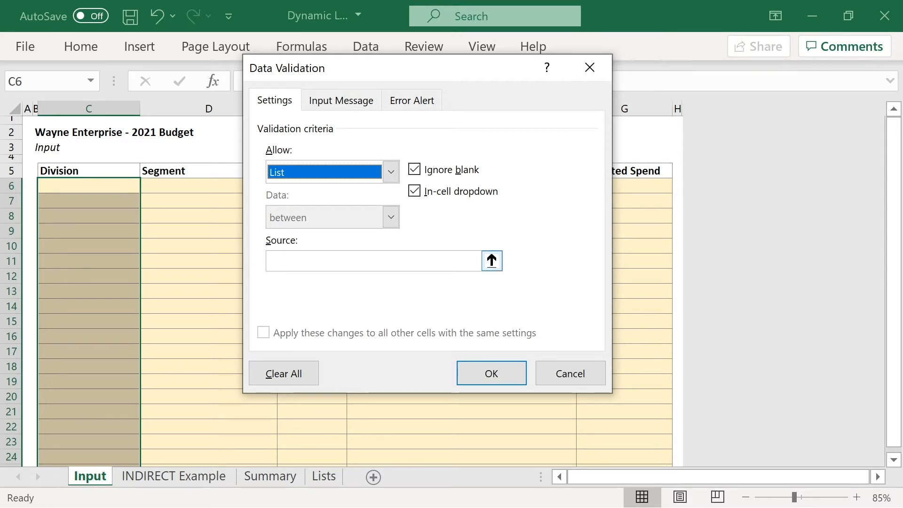
# - Set the validation source to =Lists!$E$7:$E$9, apply the rule, and check the Division drop-down in C7
pyautogui.click(308, 260)
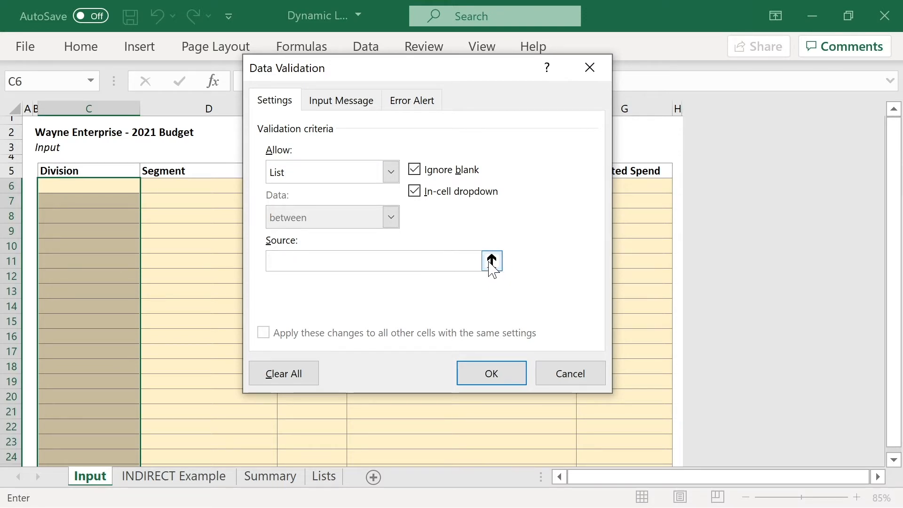
pyautogui.click(491, 262)
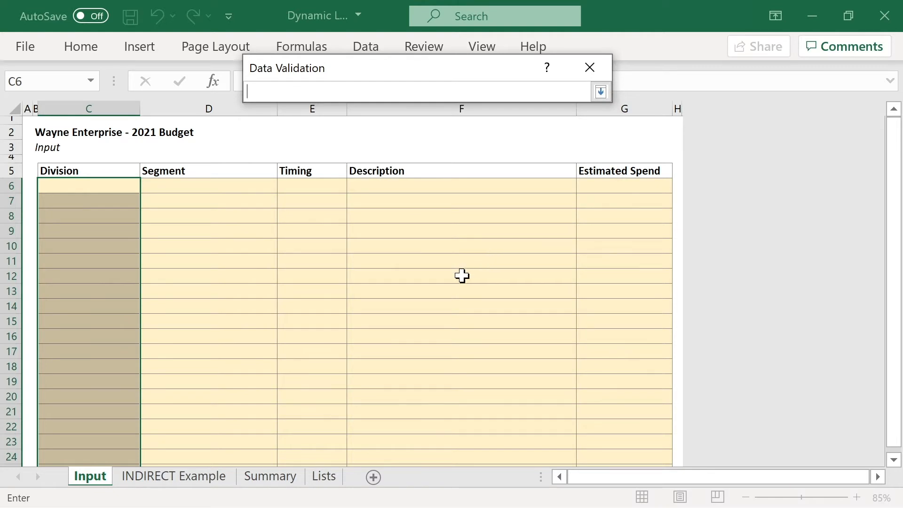
pyautogui.click(322, 482)
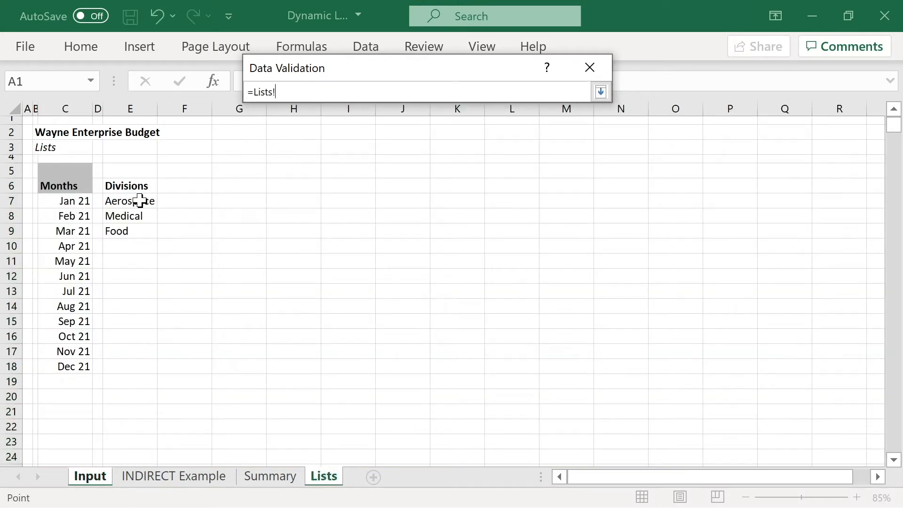
pyautogui.moveTo(142, 201); pyautogui.dragTo(133, 230)
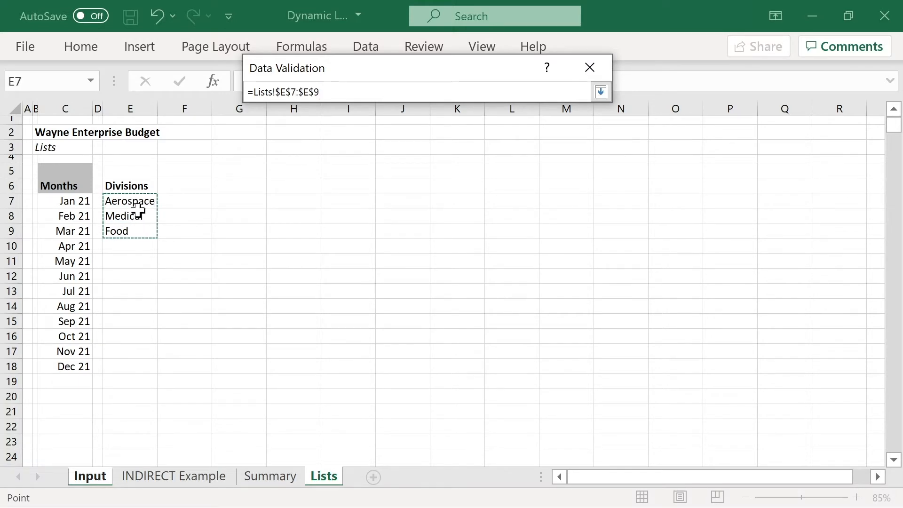
pyautogui.click(607, 97)
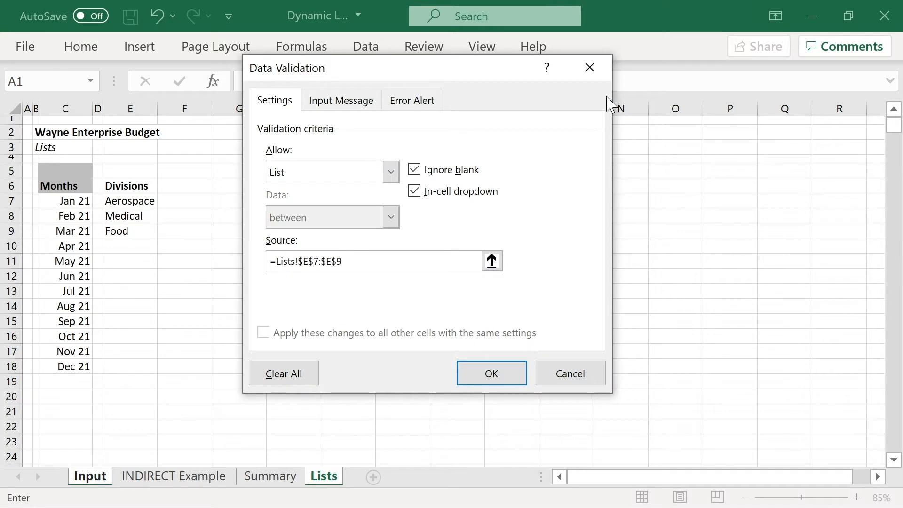
pyautogui.click(489, 374)
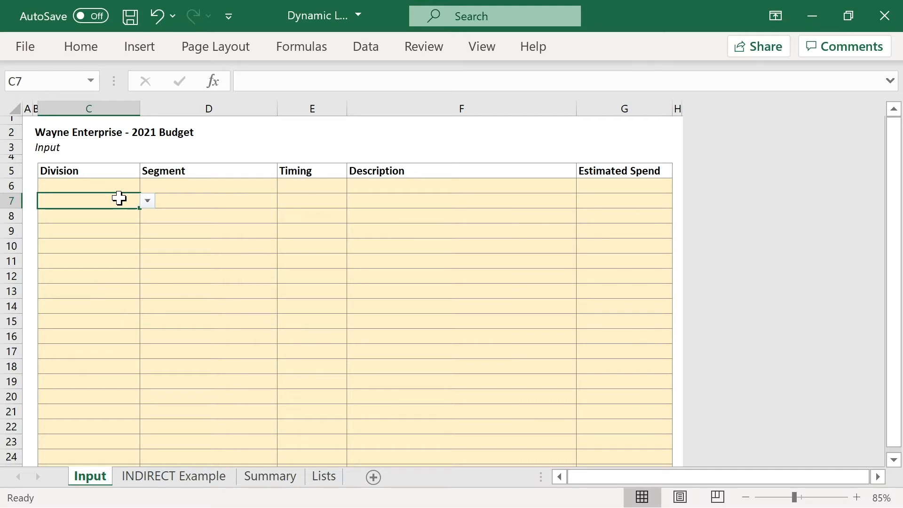
pyautogui.click(147, 202)
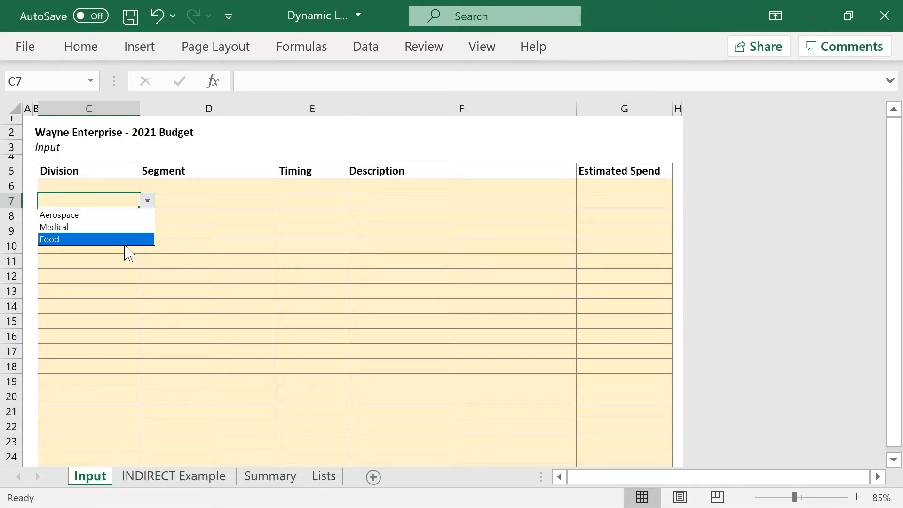
pyautogui.click(77, 184)
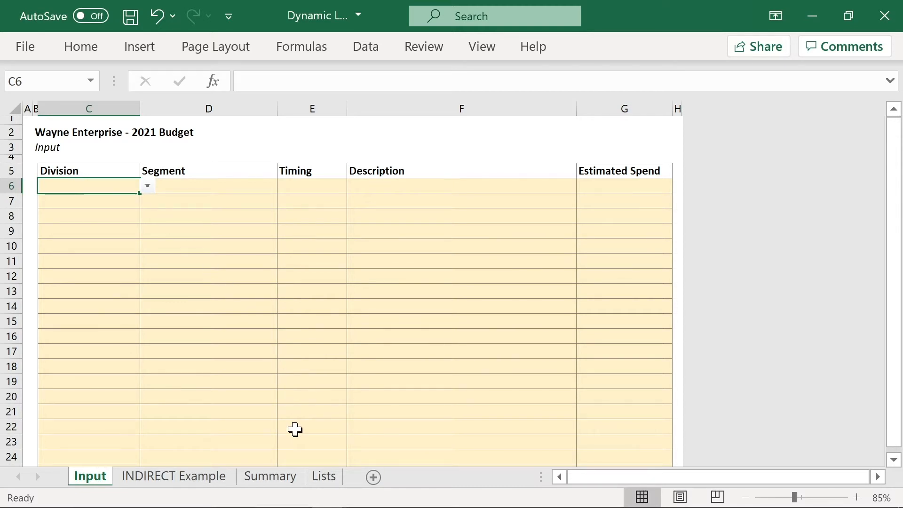
# - Name the division list E7:E9 on the Lists sheet Divisions
pyautogui.click(323, 476)
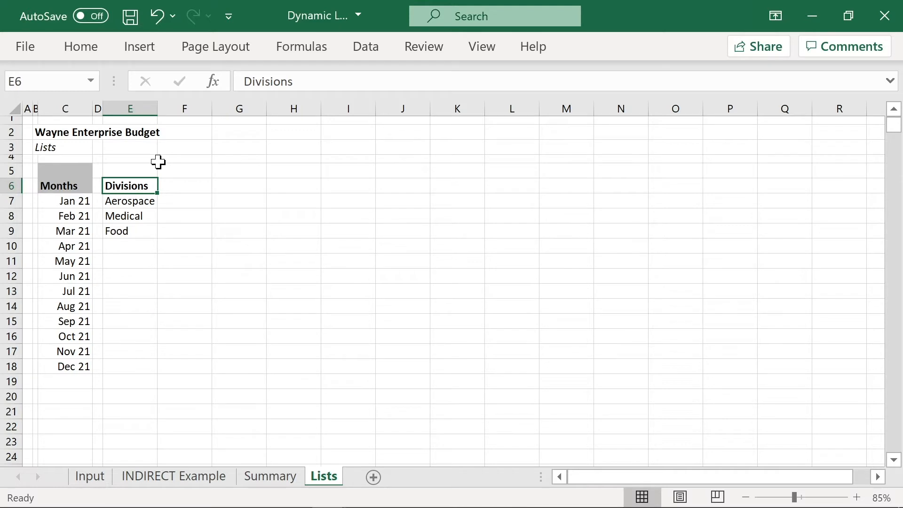
pyautogui.click(146, 203)
pyautogui.moveTo(146, 211); pyautogui.dragTo(143, 232)
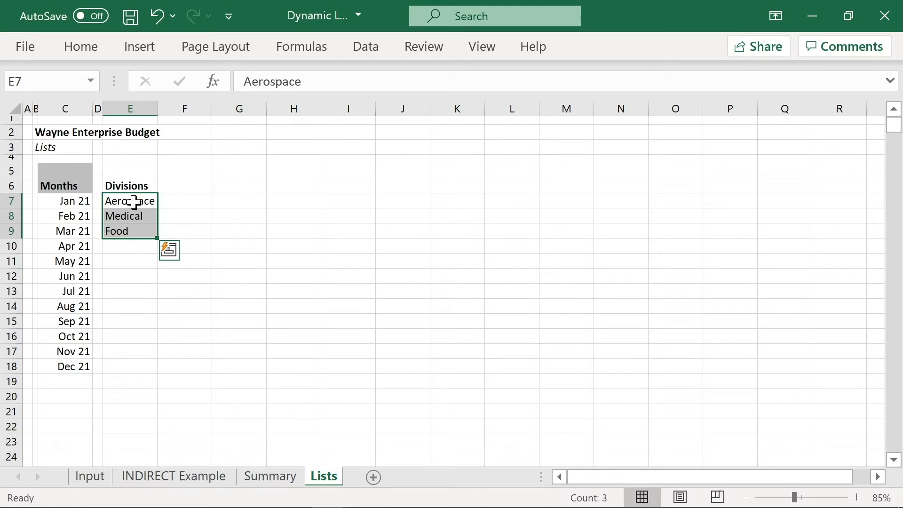
pyautogui.click(40, 82)
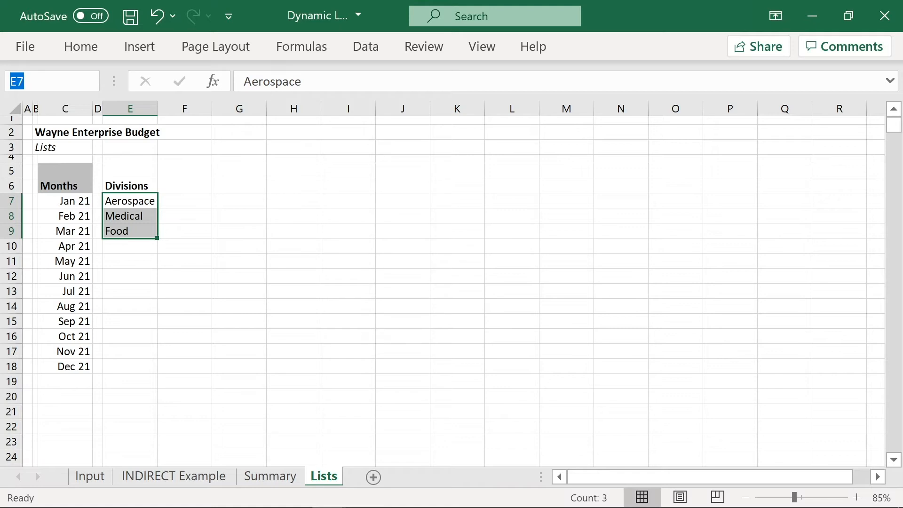
pyautogui.write('Divisions')
pyautogui.press('Return')
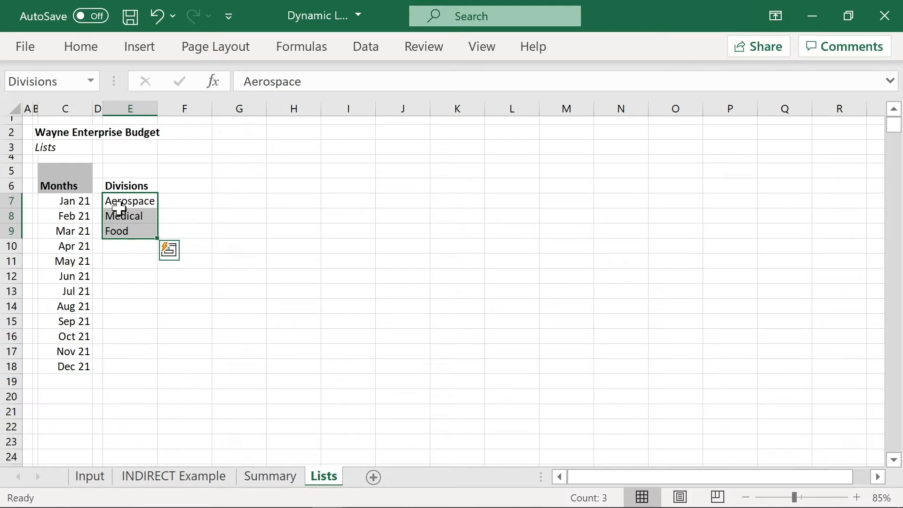
# - Change the validation source of Division cell C6 on the Input sheet to =Divisions and check its drop-down
pyautogui.click(97, 484)
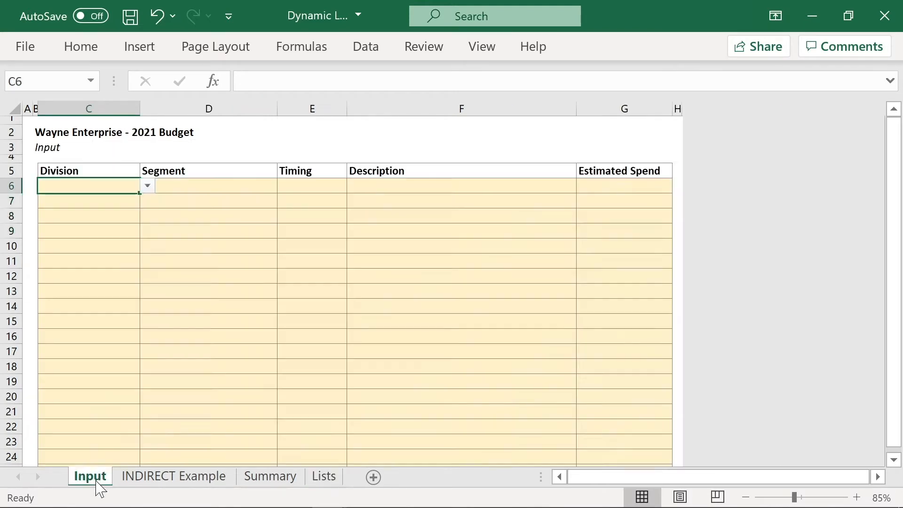
pyautogui.click(376, 51)
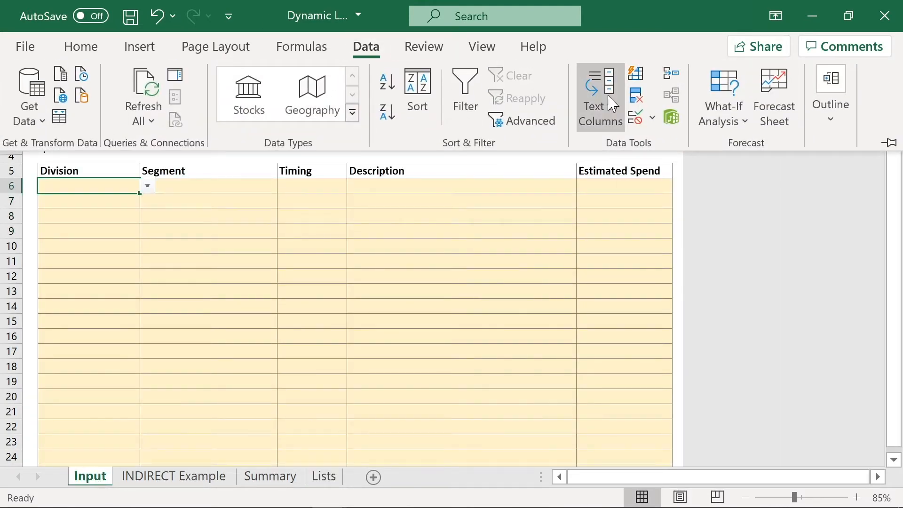
pyautogui.click(636, 117)
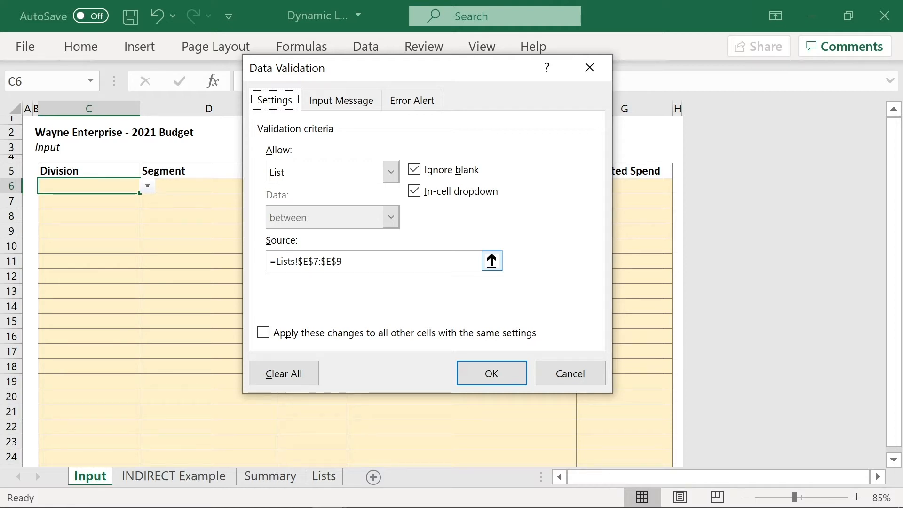
pyautogui.moveTo(348, 262); pyautogui.dragTo(276, 262)
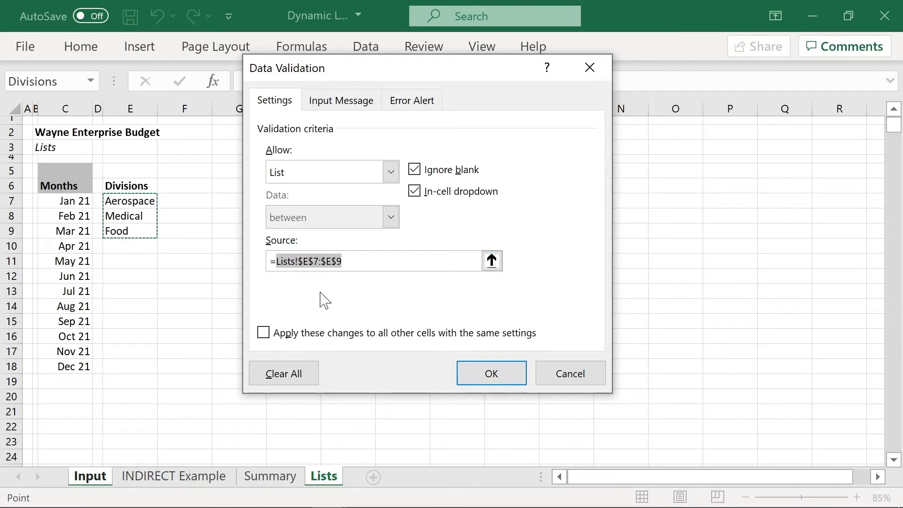
pyautogui.press('BackSpace')
pyautogui.write('Divisions')
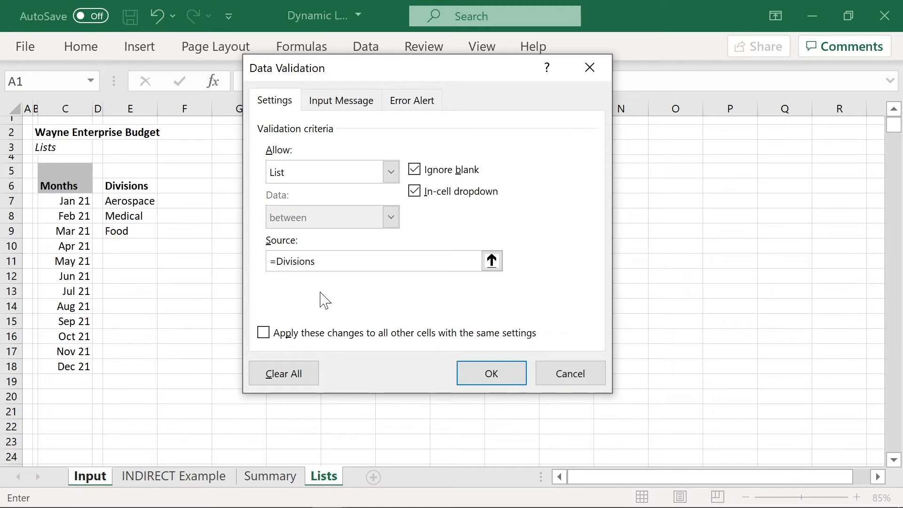
pyautogui.press('Return')
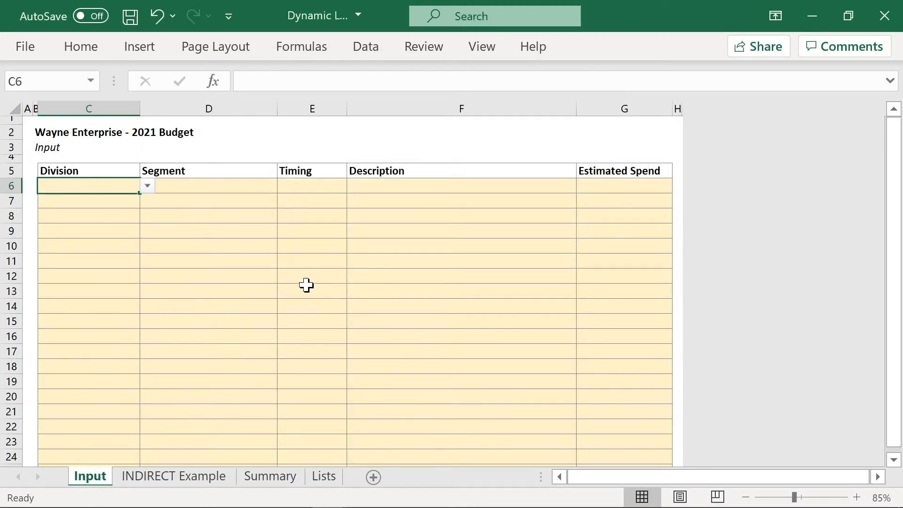
pyautogui.click(146, 186)
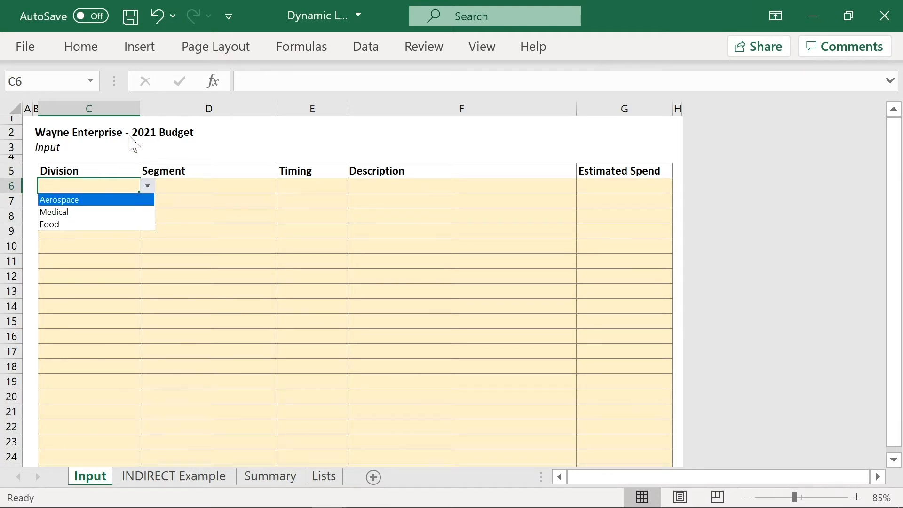
pyautogui.press('Escape')
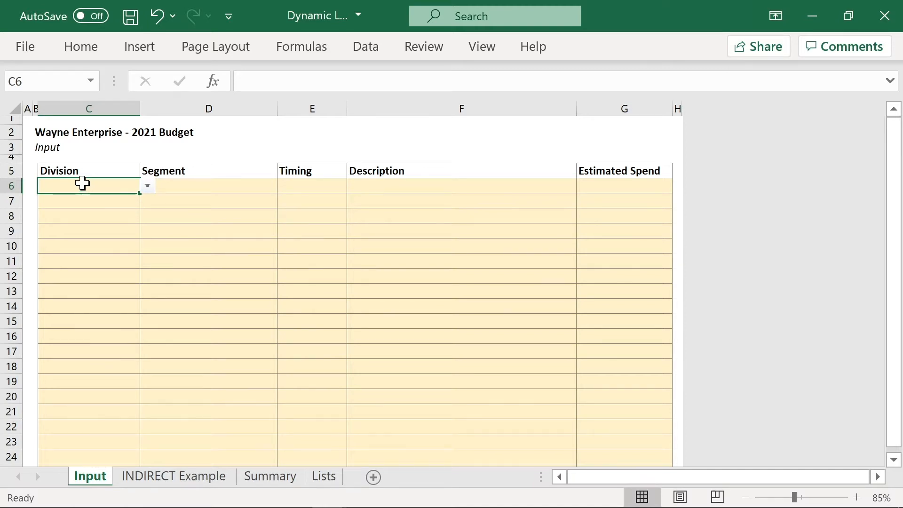
# - Select the Division cells C6:C30 and open their data validation settings, erasing the existing rules
pyautogui.scroll(-4, 62, 189)
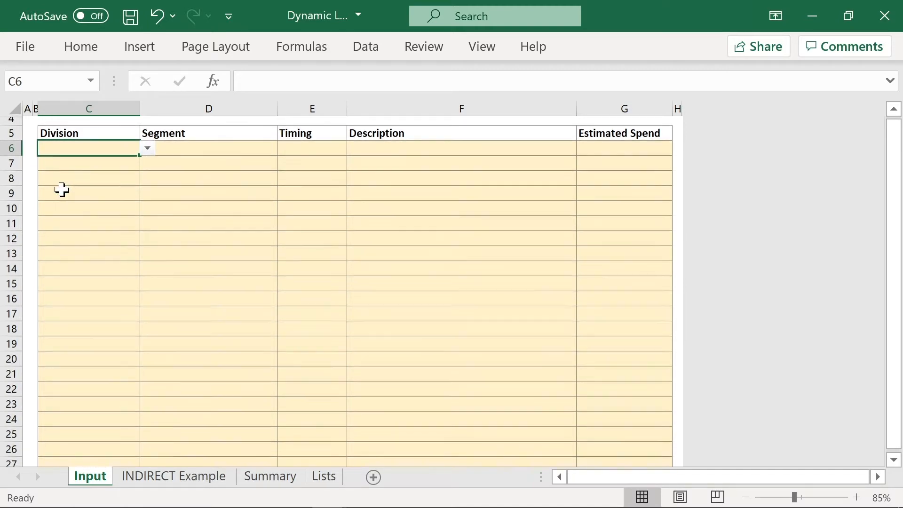
pyautogui.scroll(3, 66, 301)
pyautogui.scroll(2, 67, 301)
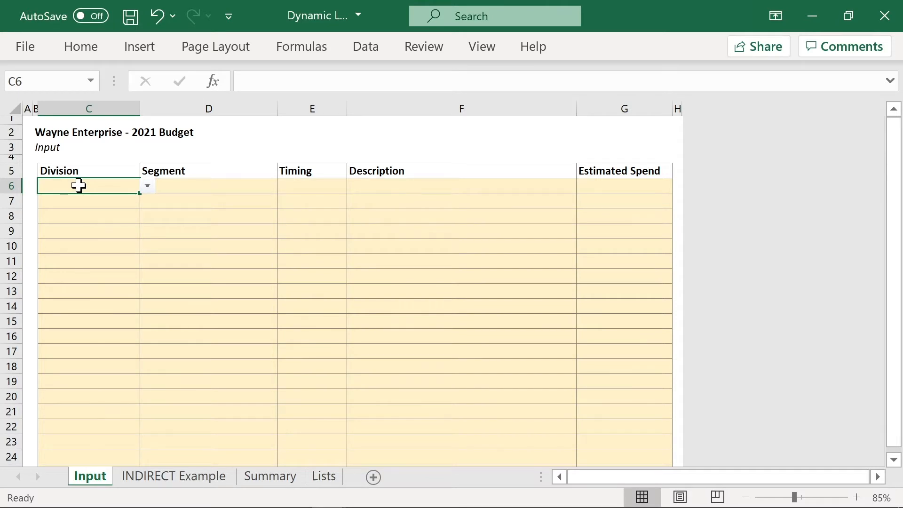
pyautogui.scroll(-4, 115, 258)
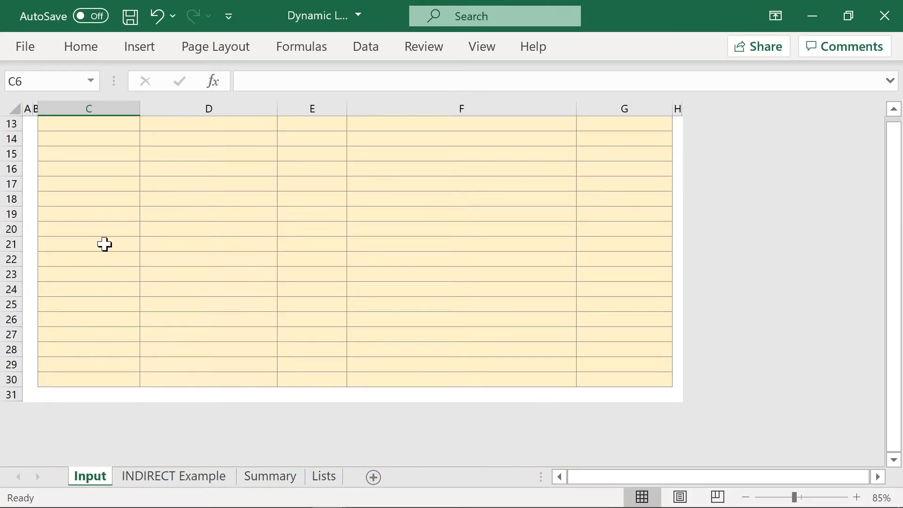
pyautogui.keyDown('shift'); pyautogui.click(82, 382); pyautogui.keyUp('shift')
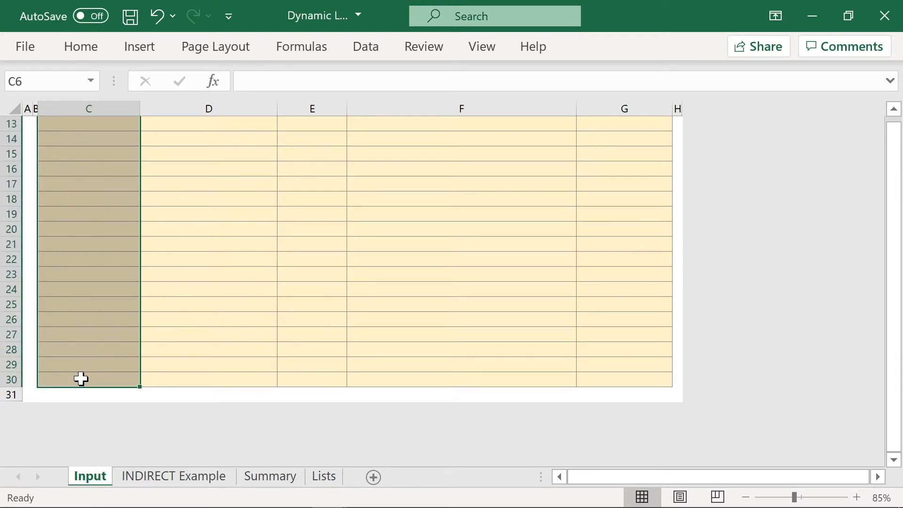
pyautogui.click(363, 54)
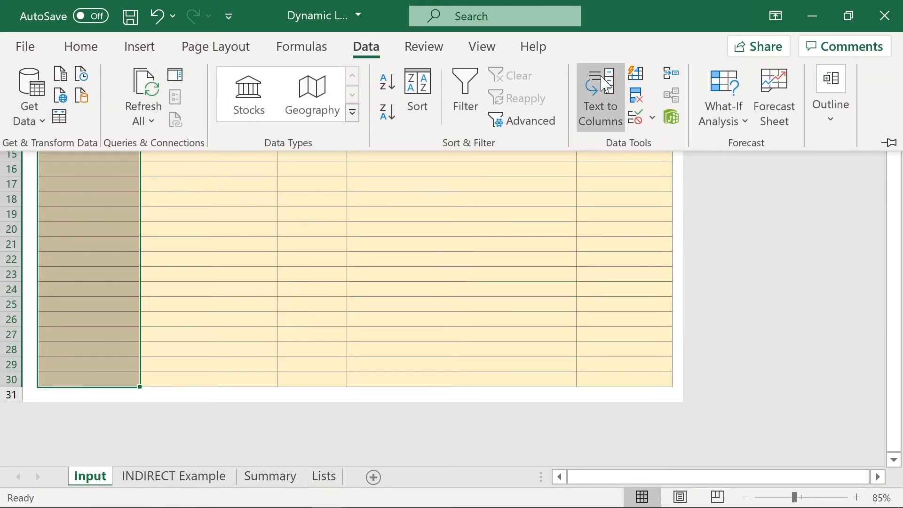
pyautogui.click(548, 185)
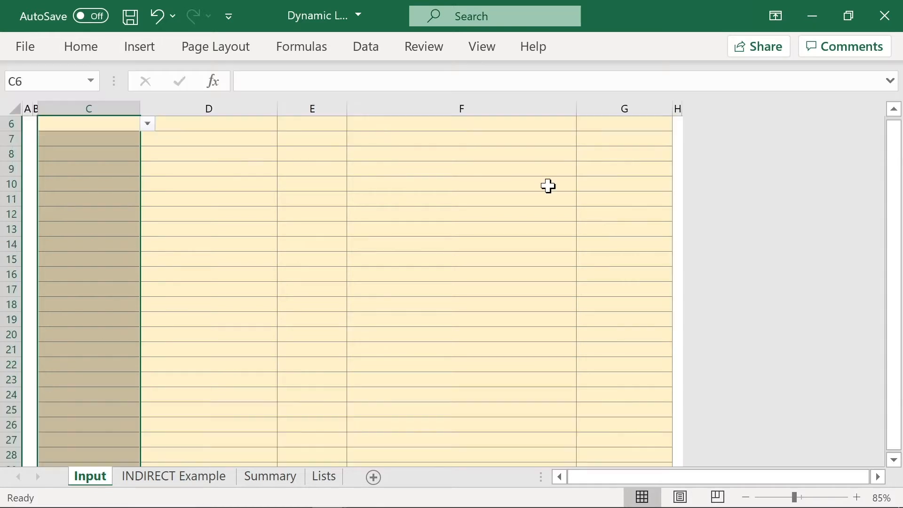
pyautogui.press('alt')
pyautogui.press('a')
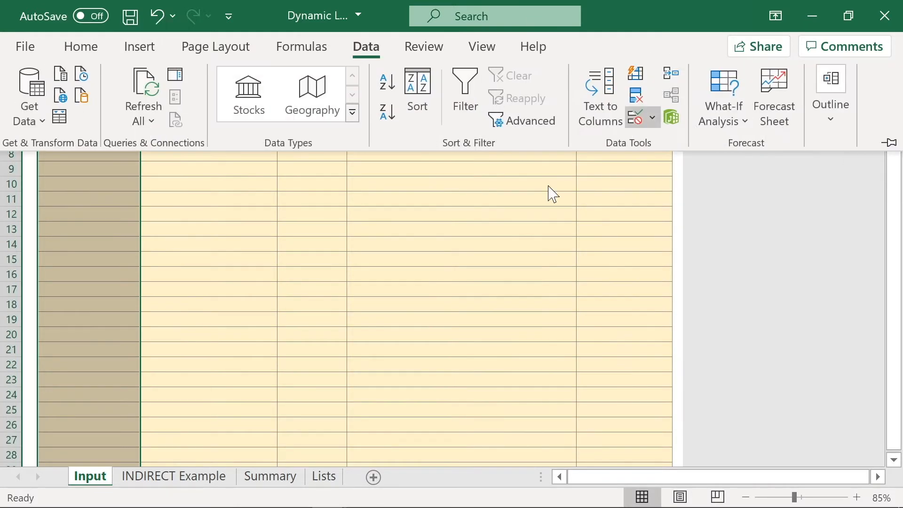
pyautogui.press('v')
pyautogui.press('v')
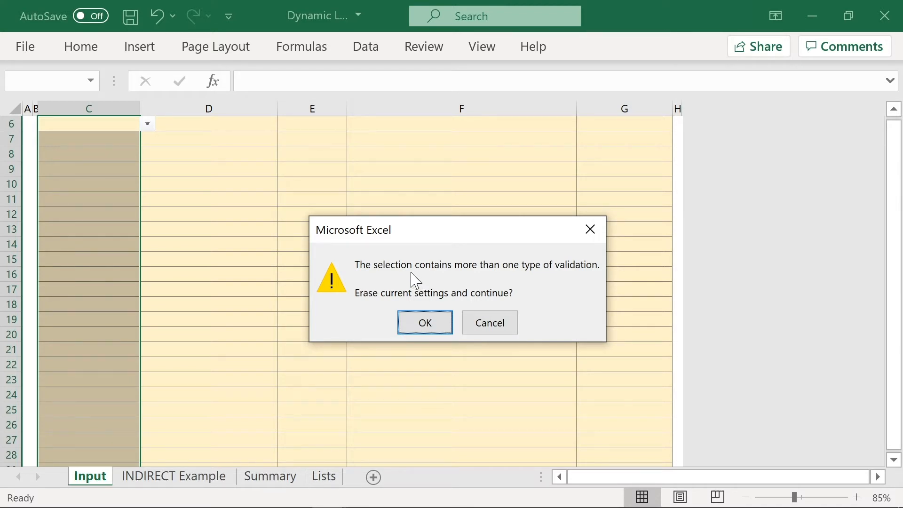
pyautogui.click(425, 324)
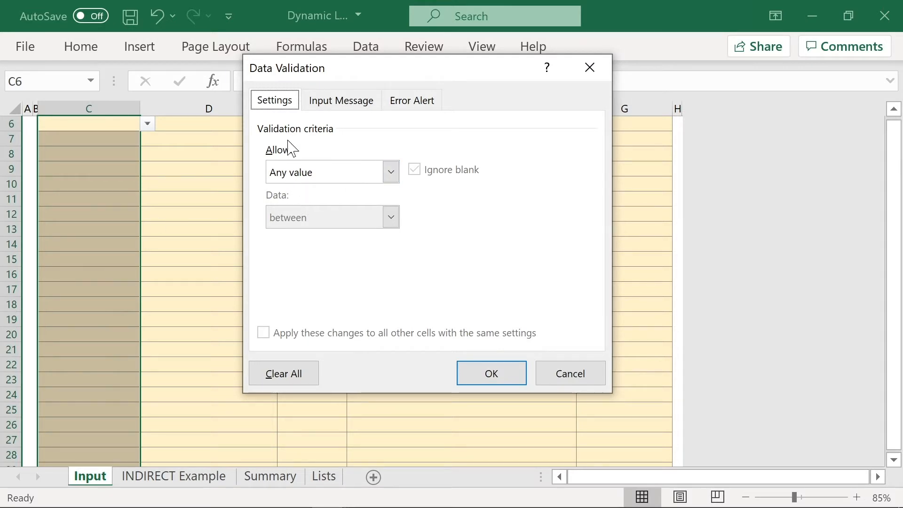
# - Allow a List with the source =Divisions for the selected Division cells and apply the rule
pyautogui.click(391, 173)
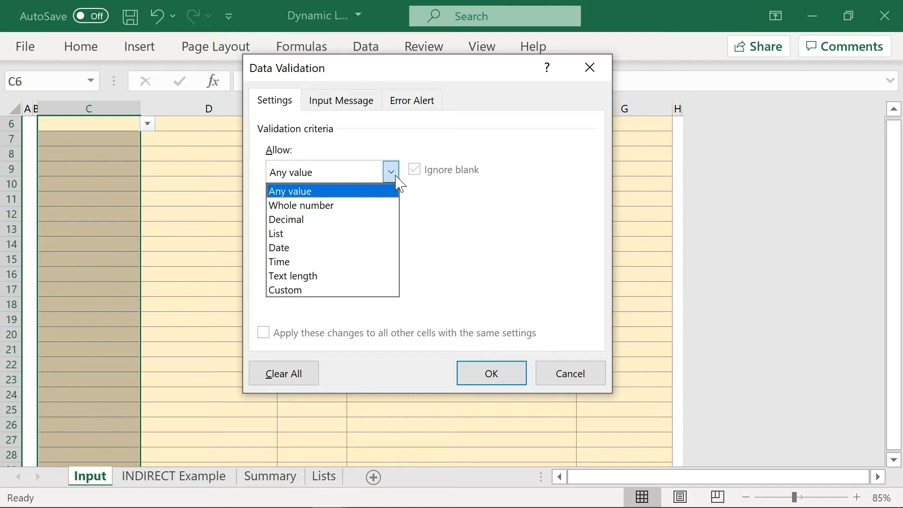
pyautogui.click(339, 235)
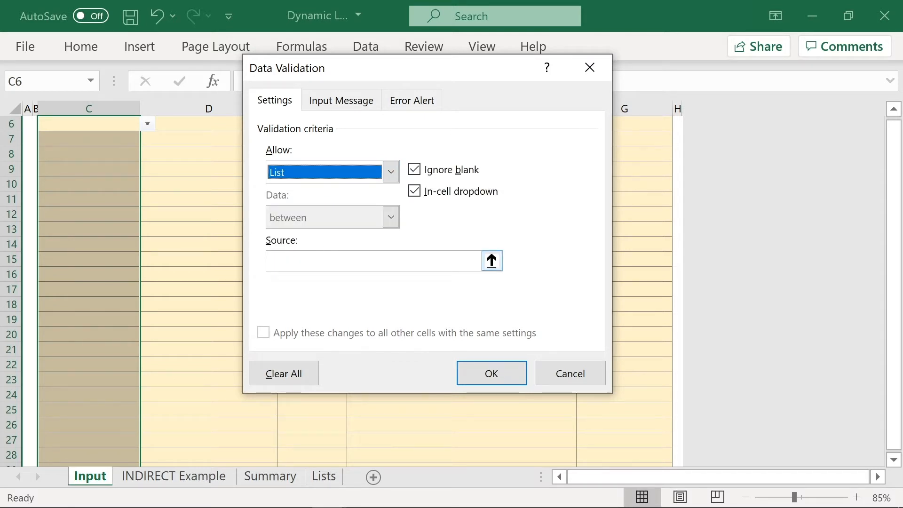
pyautogui.click(374, 261)
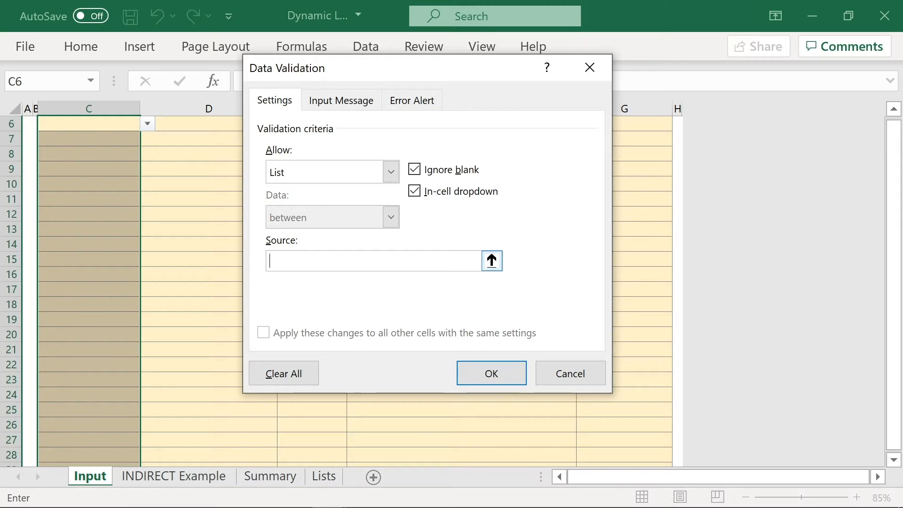
pyautogui.write('=Divisions')
pyautogui.click(492, 376)
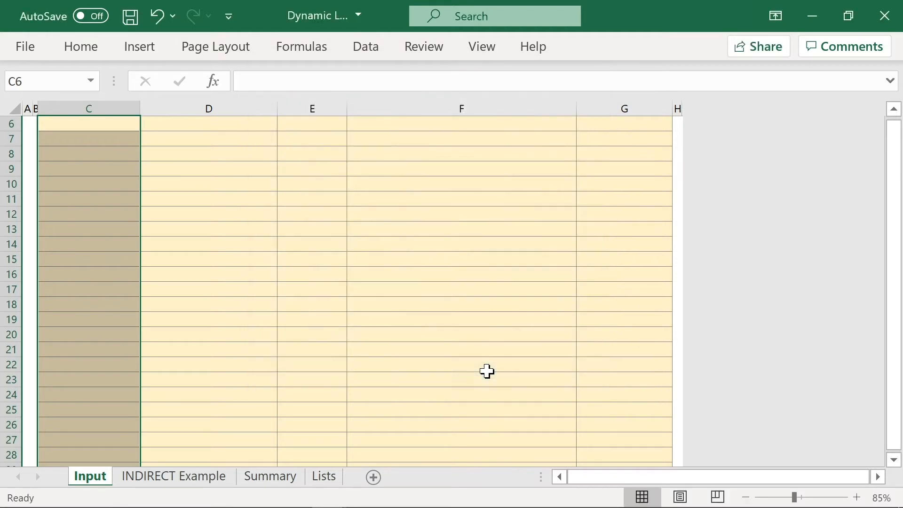
# - Check the Division drop-down lists in C6 and C9 without choosing an entry
pyautogui.scroll(2, 207, 225)
pyautogui.click(134, 187)
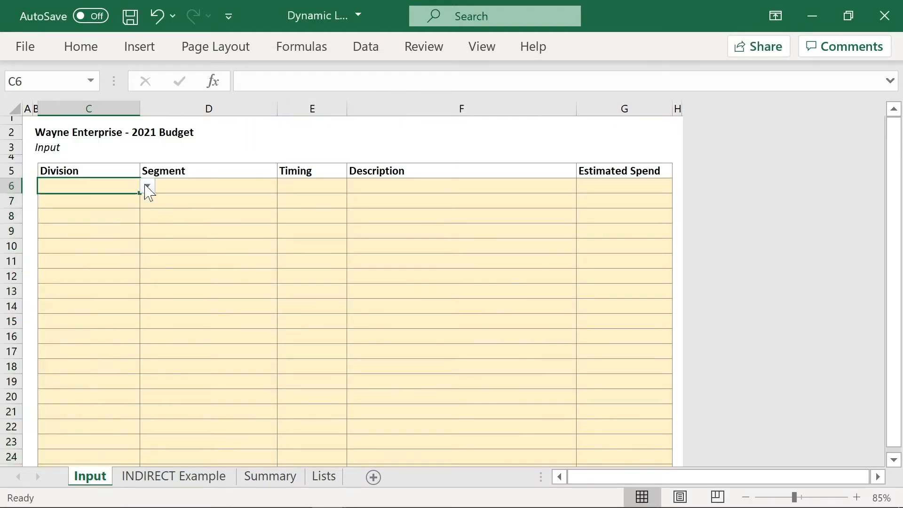
pyautogui.click(147, 186)
pyautogui.click(86, 266)
pyautogui.click(118, 235)
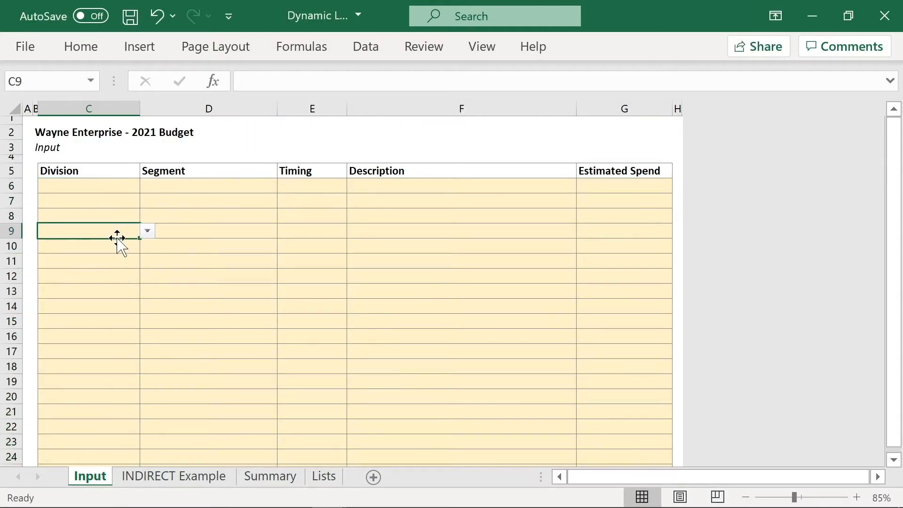
pyautogui.click(147, 232)
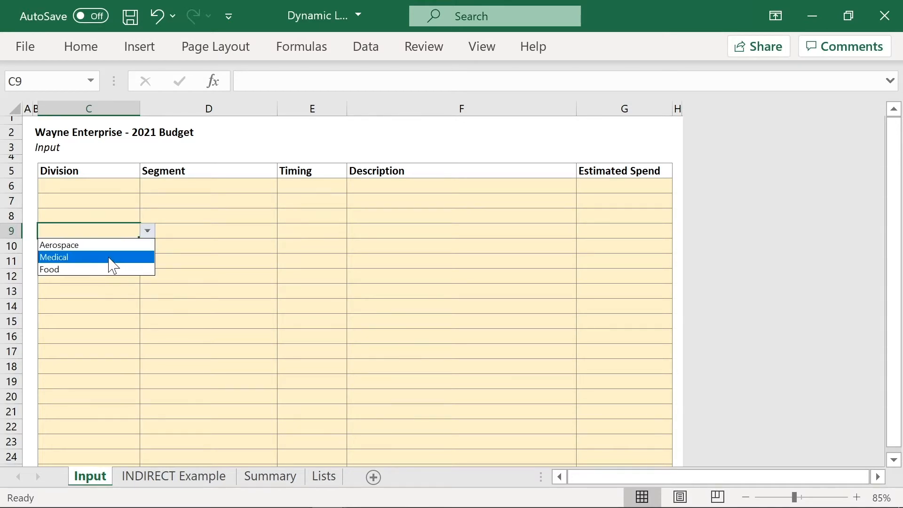
pyautogui.click(105, 183)
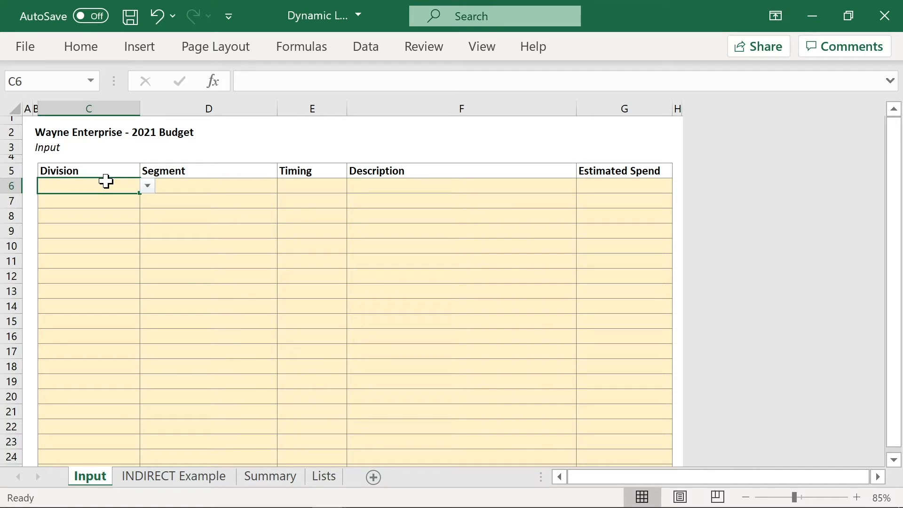
# - Choose Medical as the division in C6
pyautogui.click(252, 182)
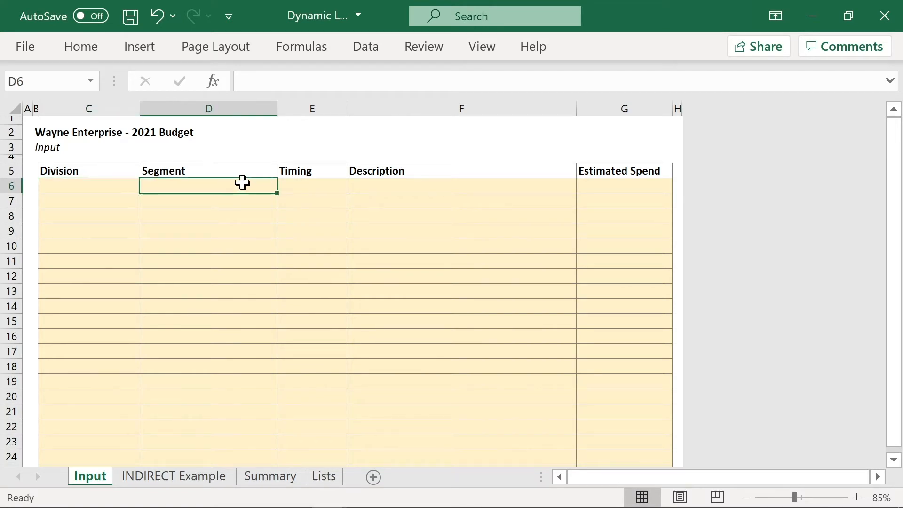
pyautogui.click(87, 184)
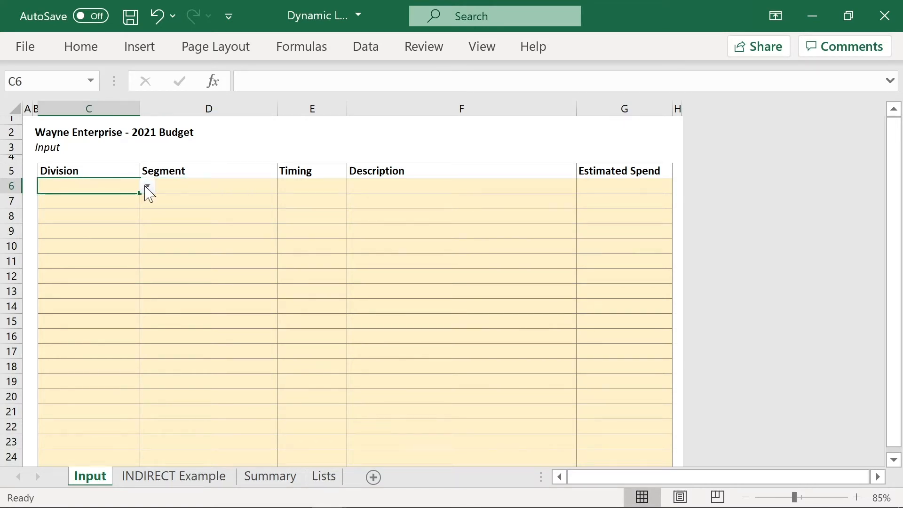
pyautogui.click(147, 187)
pyautogui.click(119, 212)
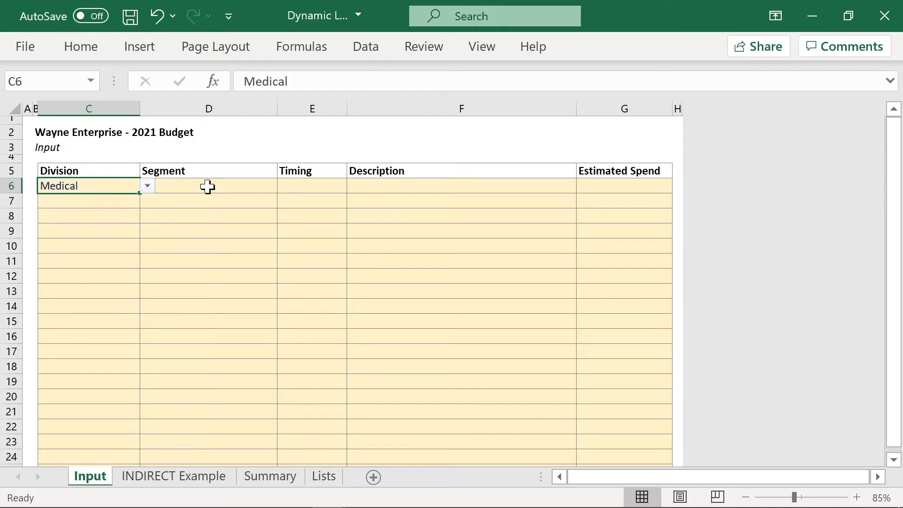
# - Review the division choices in C6 without changing the entry, and select the Segment cell D6 beside it
pyautogui.click(253, 186)
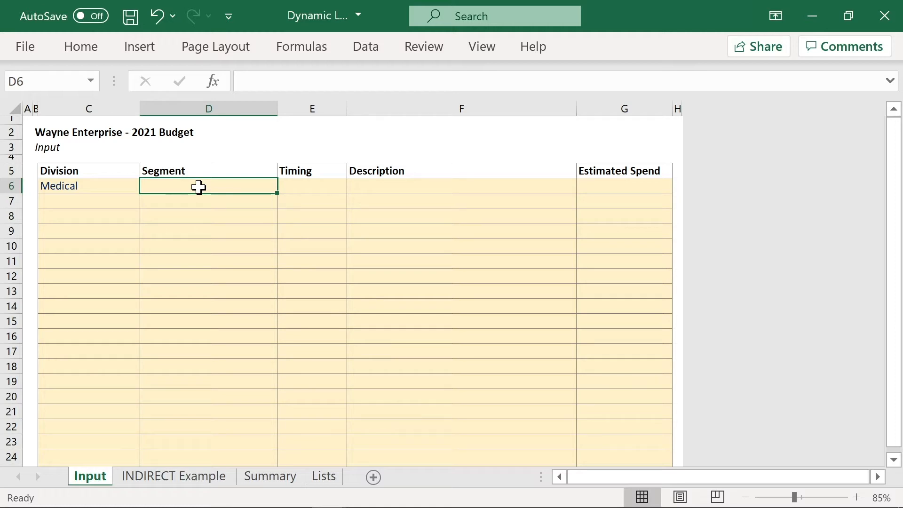
pyautogui.click(121, 186)
pyautogui.click(147, 186)
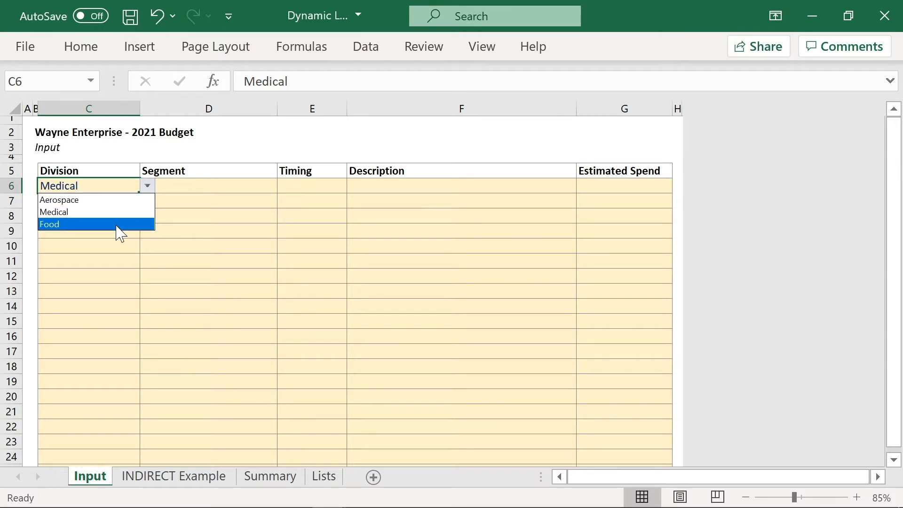
pyautogui.click(183, 189)
pyautogui.click(180, 186)
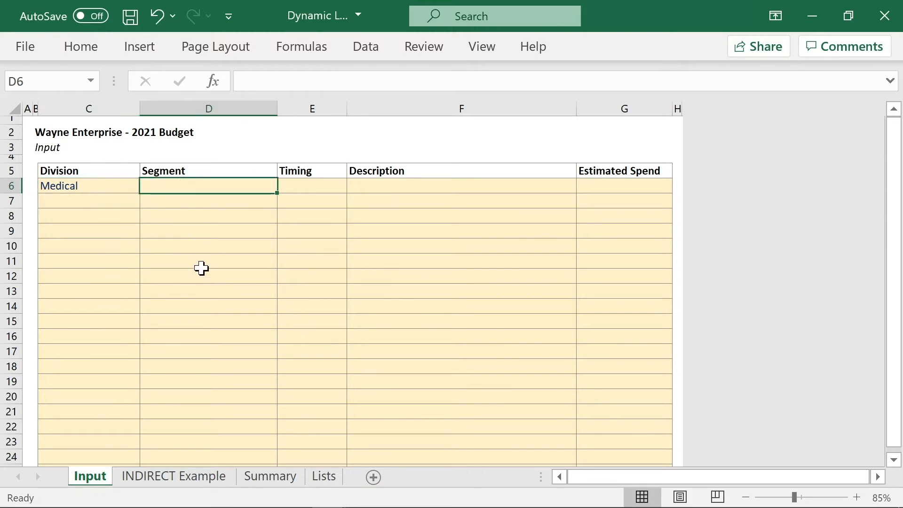
# - On the Lists sheet, copy Aerospace from the Divisions list into F6 and format it as a bold heading
pyautogui.click(324, 477)
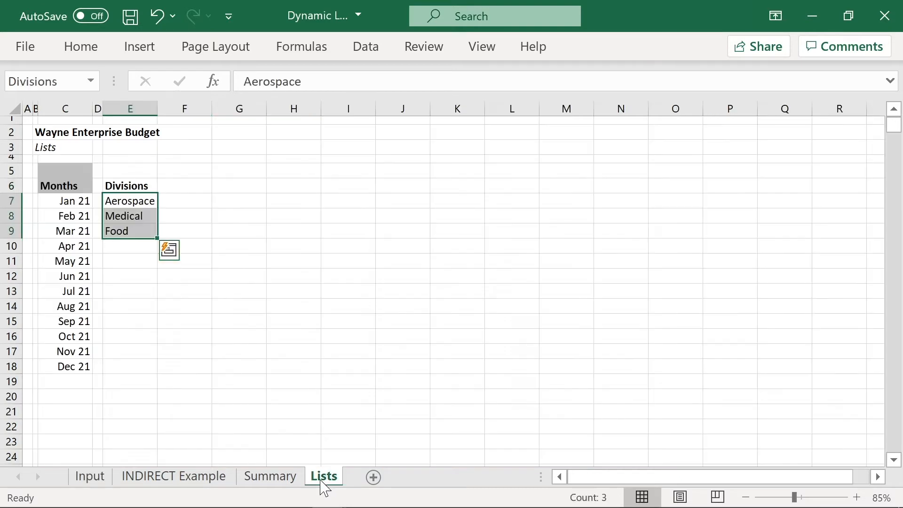
pyautogui.click(170, 210)
pyautogui.click(170, 206)
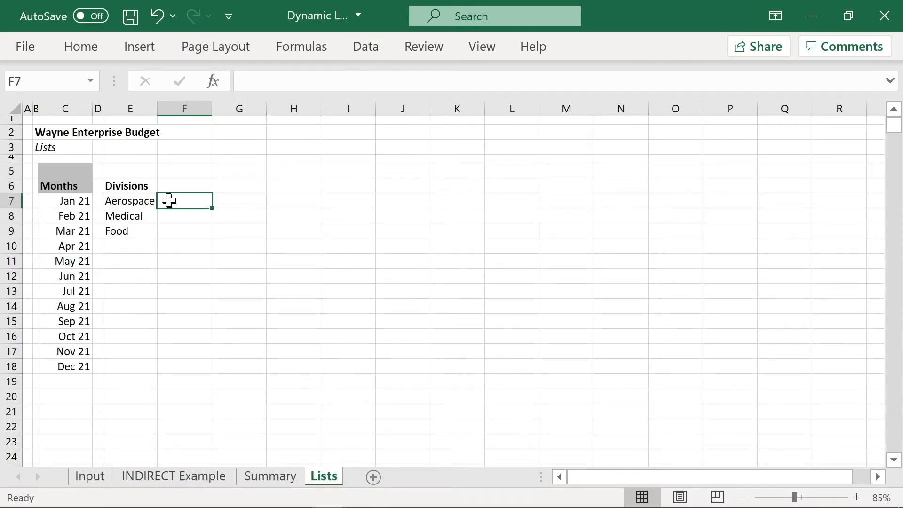
pyautogui.moveTo(145, 187); pyautogui.dragTo(138, 231)
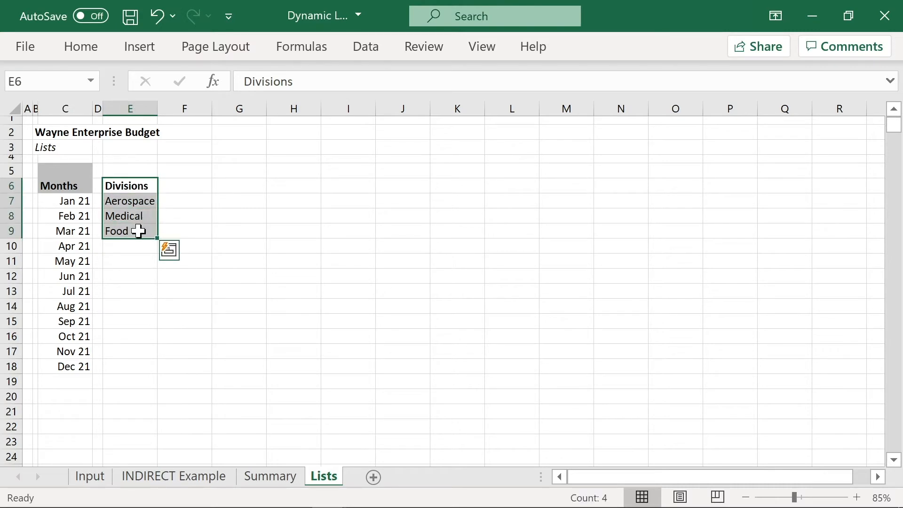
pyautogui.click(149, 186)
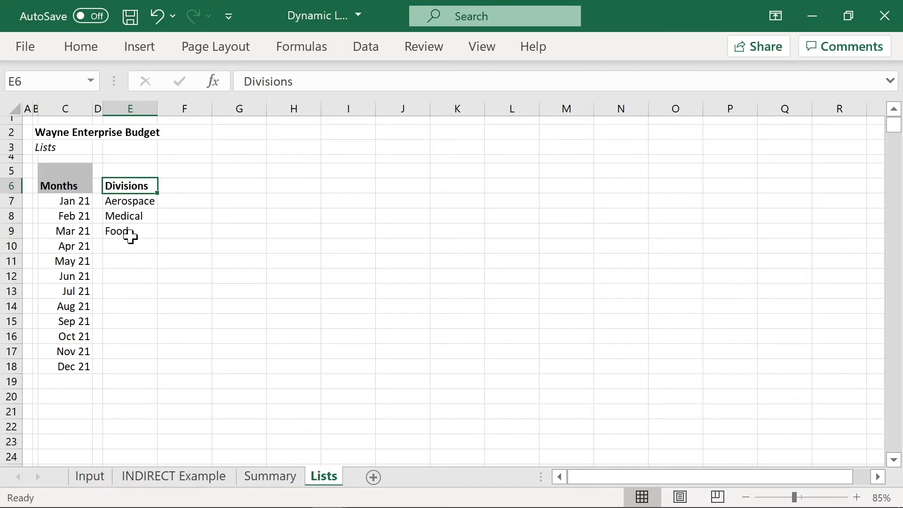
pyautogui.click(133, 201)
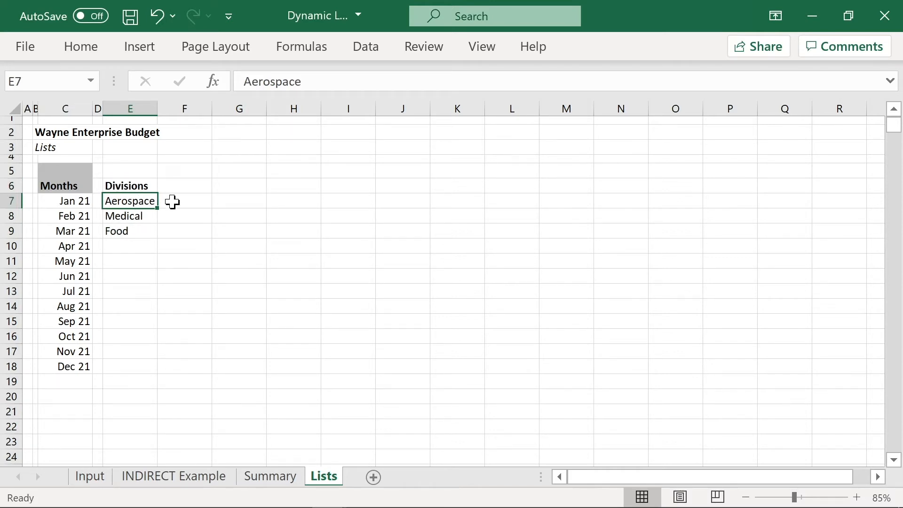
pyautogui.hotkey('ctrl', 'c')
pyautogui.click(185, 185)
pyautogui.hotkey('ctrl', 'v')
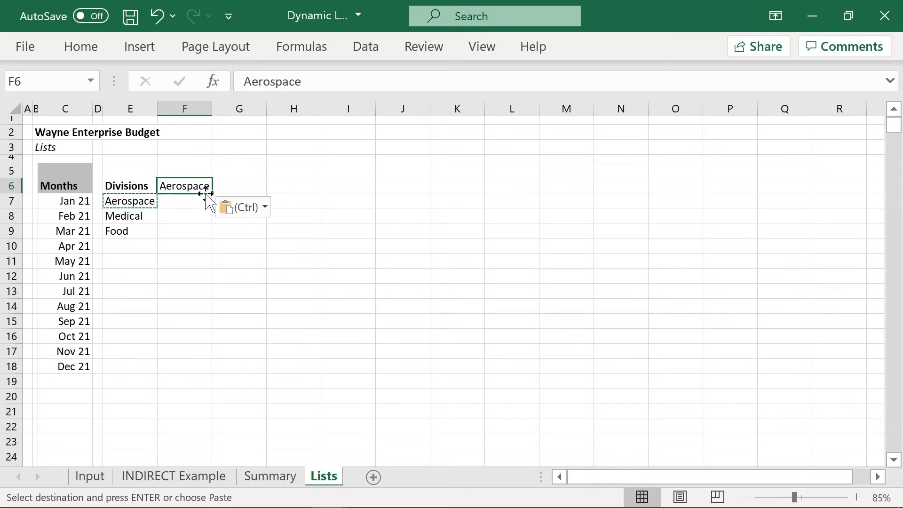
pyautogui.press('Escape')
pyautogui.hotkey('ctrl', 'b')
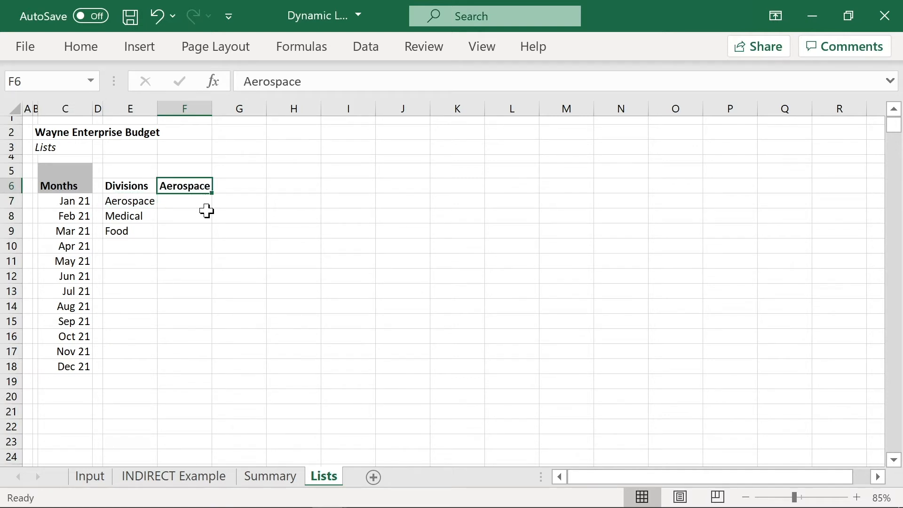
# - Copy the Aerospace segments in C7:C11 of the Summary sheet as values into F7 on Lists, and fit column F to its contents
pyautogui.moveTo(193, 199)
pyautogui.mouseDown()
pyautogui.moveTo(193, 263)
pyautogui.moveTo(191, 210)
pyautogui.mouseUp()
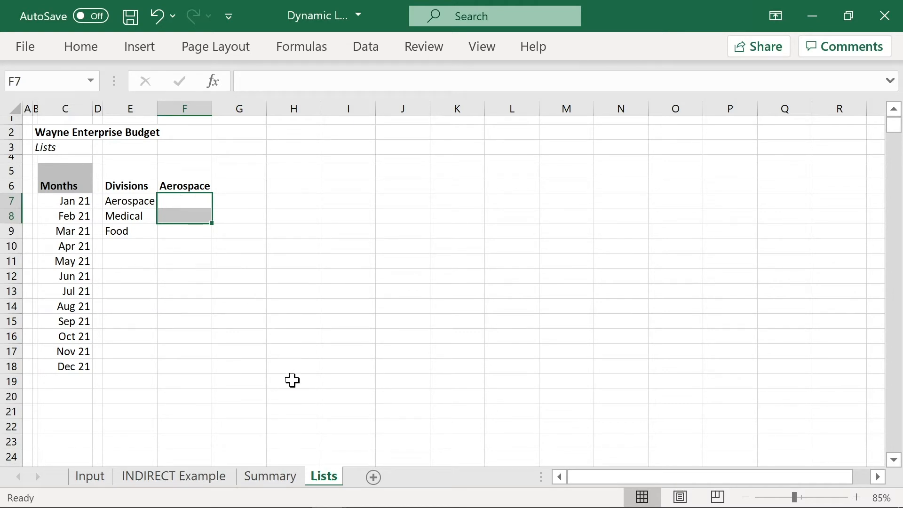
pyautogui.click(276, 485)
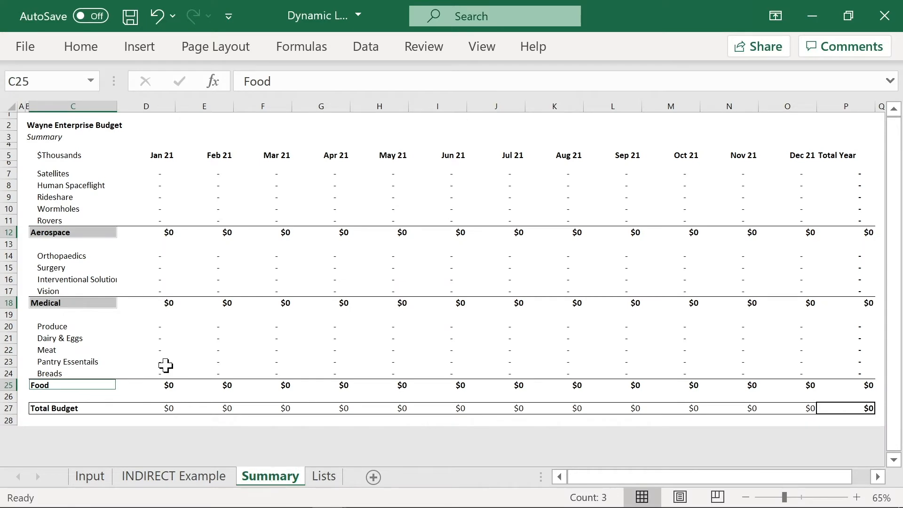
pyautogui.moveTo(65, 174); pyautogui.dragTo(66, 217)
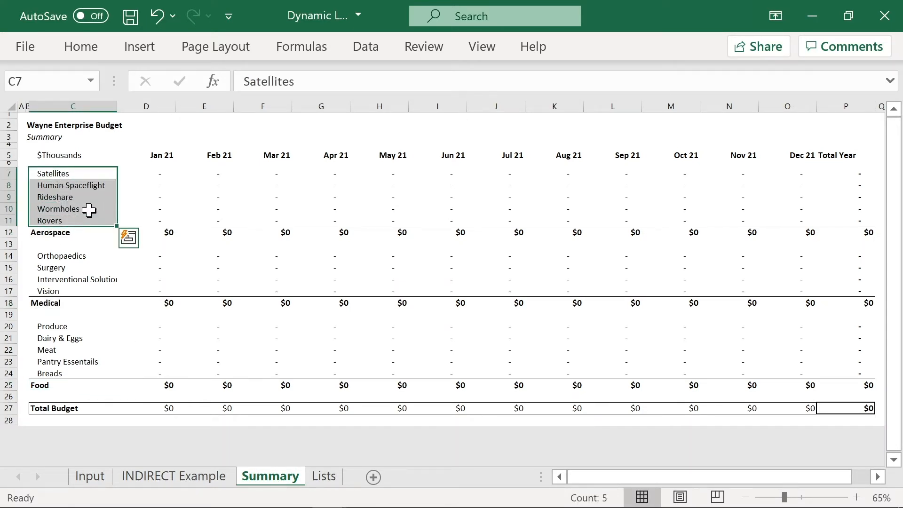
pyautogui.hotkey('ctrl', 'c')
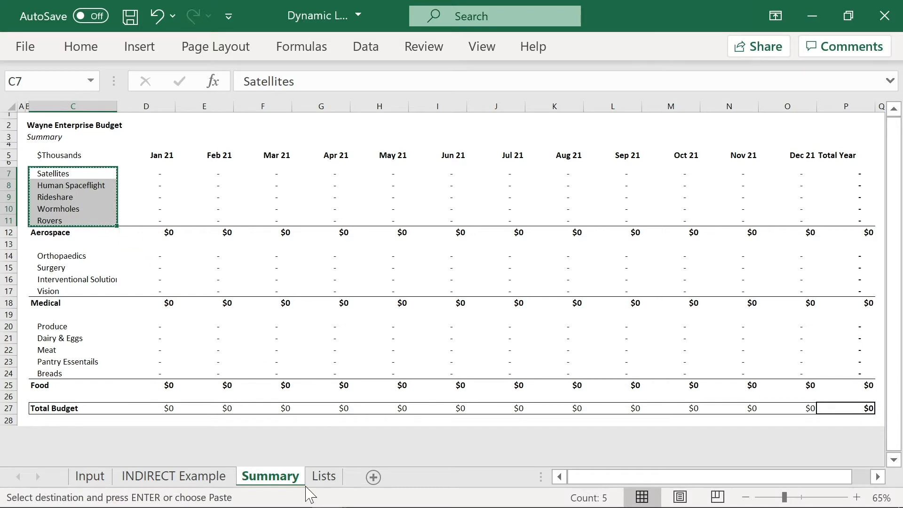
pyautogui.click(318, 479)
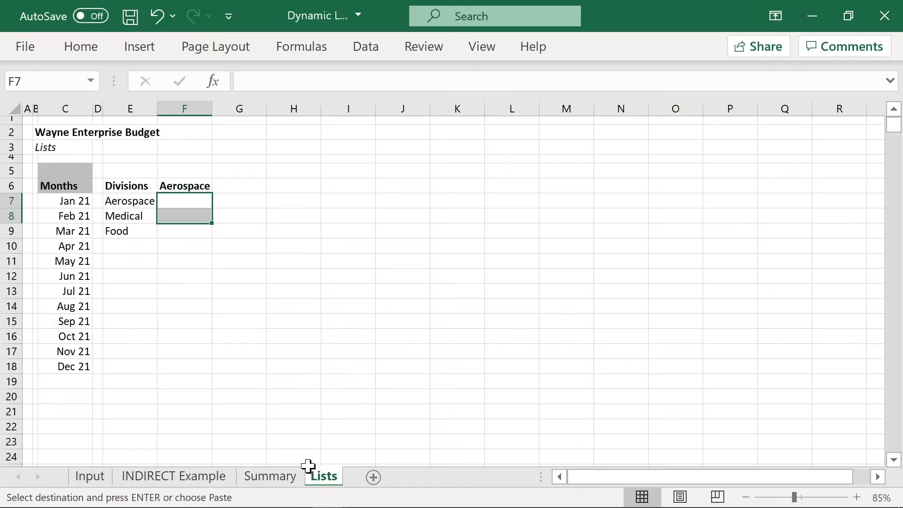
pyautogui.click(174, 202)
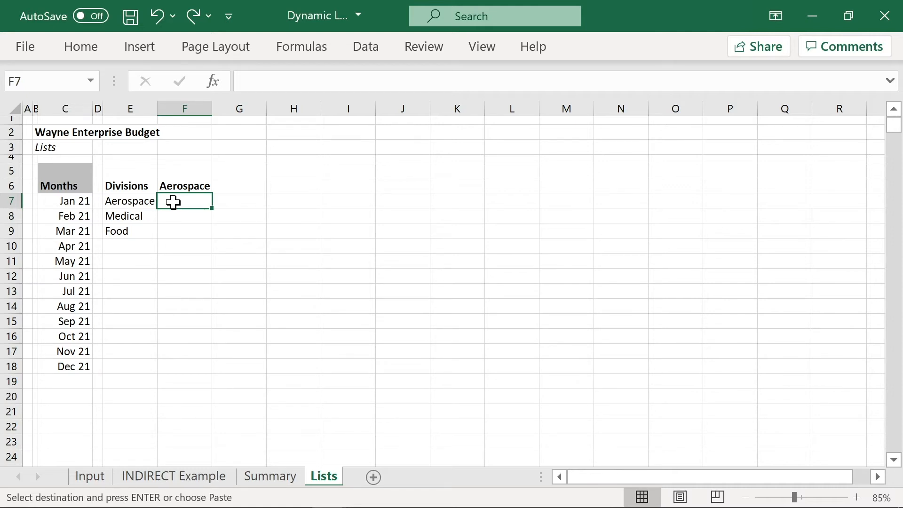
pyautogui.rightClick(173, 202)
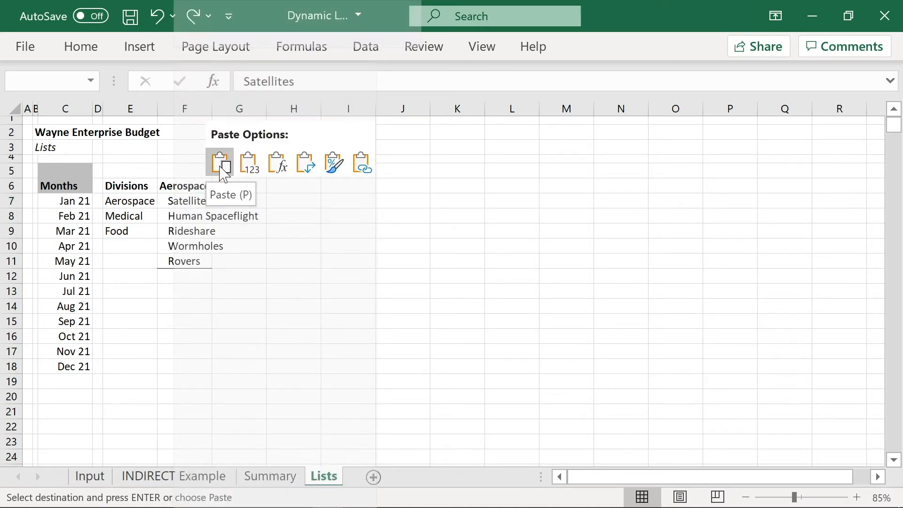
pyautogui.click(249, 165)
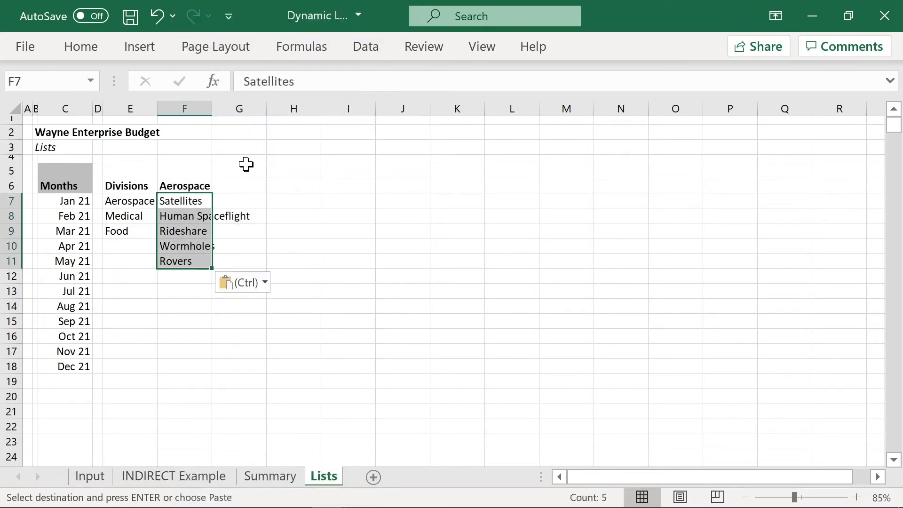
pyautogui.click(166, 189)
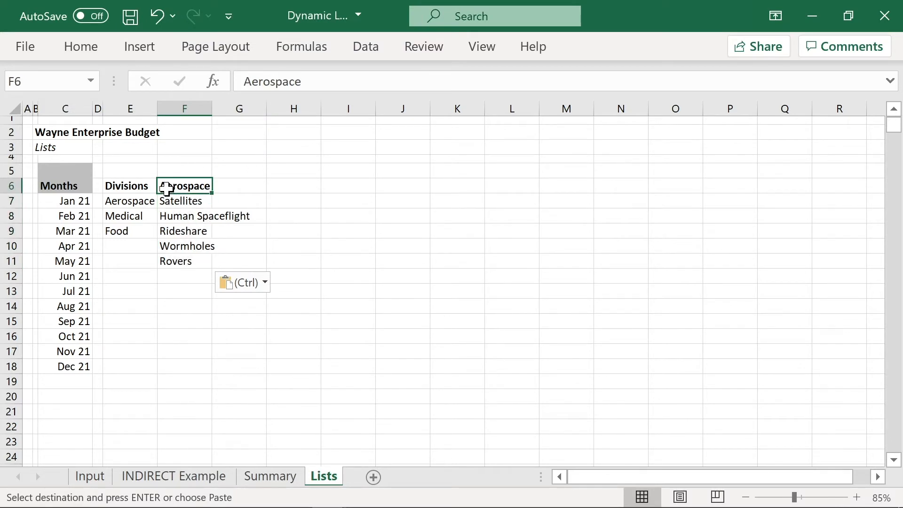
pyautogui.doubleClick(212, 106)
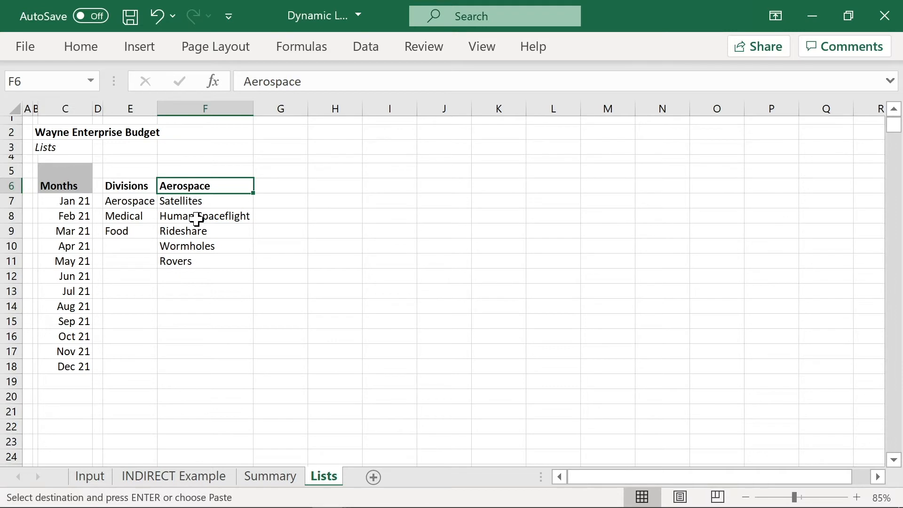
# - Copy Medical from the Divisions list into G6 and make it a bold heading
pyautogui.click(143, 217)
pyautogui.hotkey('ctrl', 'c')
pyautogui.click(268, 186)
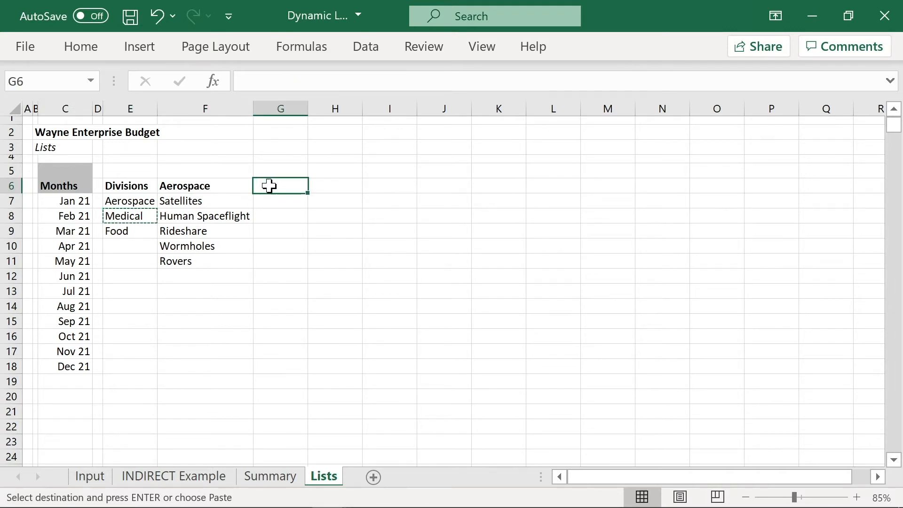
pyautogui.hotkey('ctrl', 'v')
pyautogui.hotkey('ctrl', 'b')
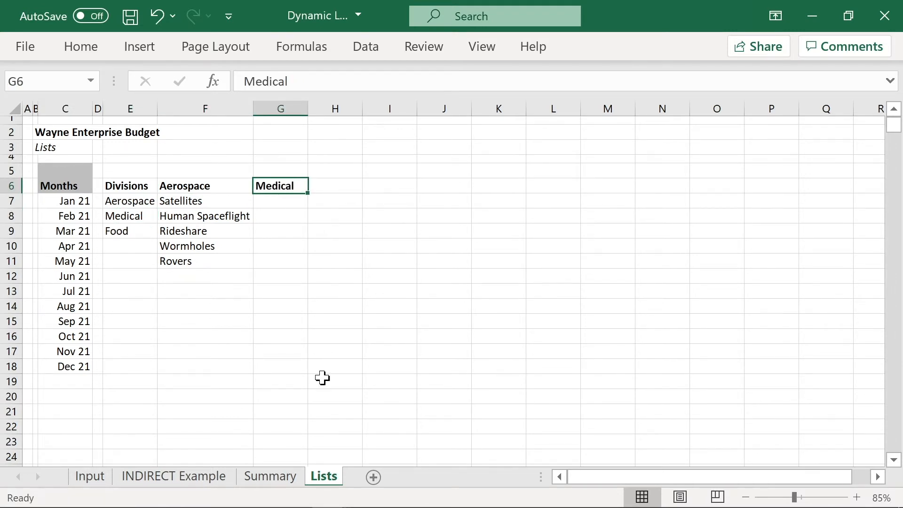
# - Copy the Medical segments in C14:C17 of the Summary sheet as values into G7 on Lists, and fit column G to its contents
pyautogui.click(276, 479)
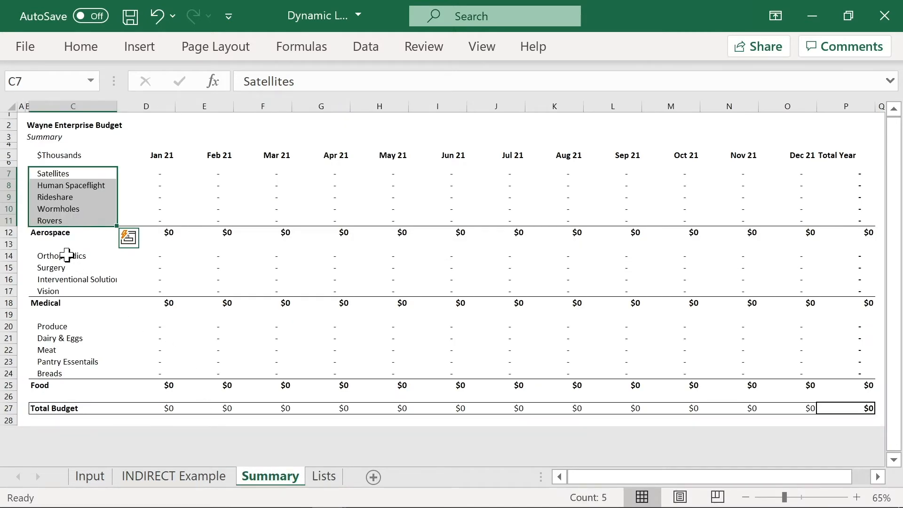
pyautogui.moveTo(67, 255); pyautogui.dragTo(71, 288)
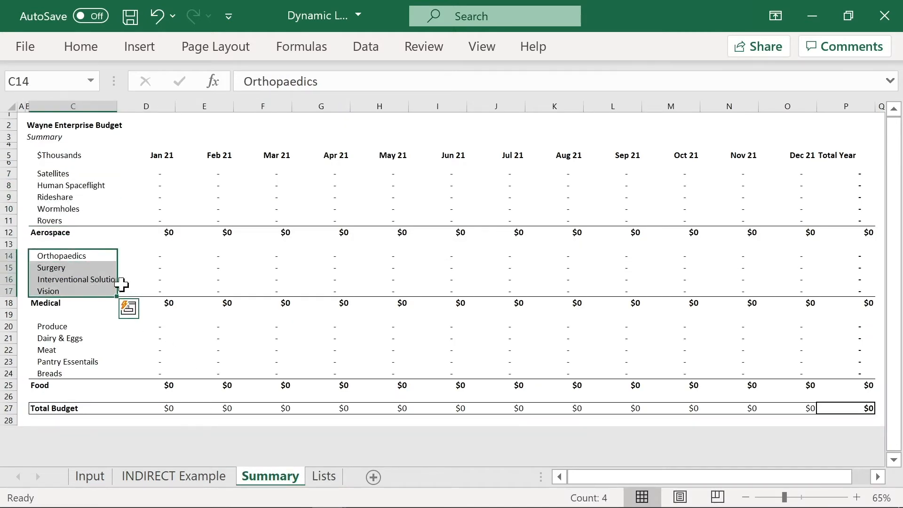
pyautogui.hotkey('ctrl', 'c')
pyautogui.click(325, 478)
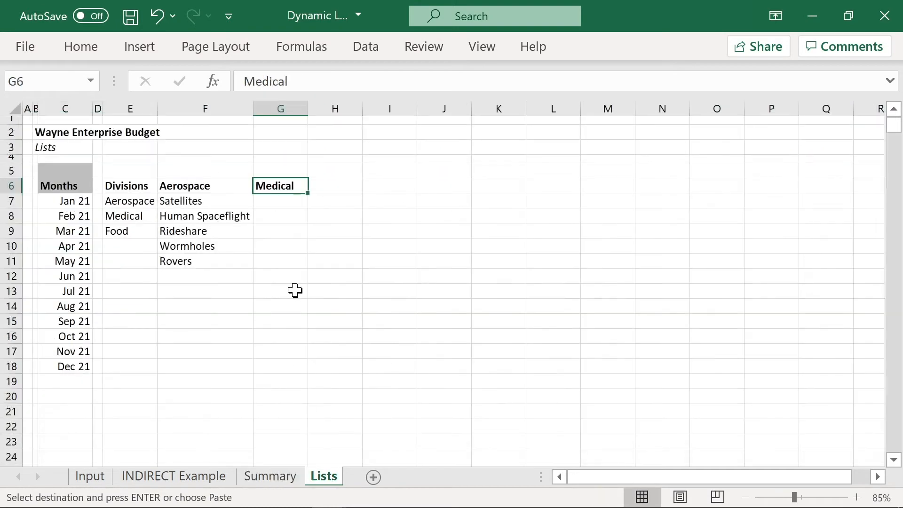
pyautogui.click(292, 202)
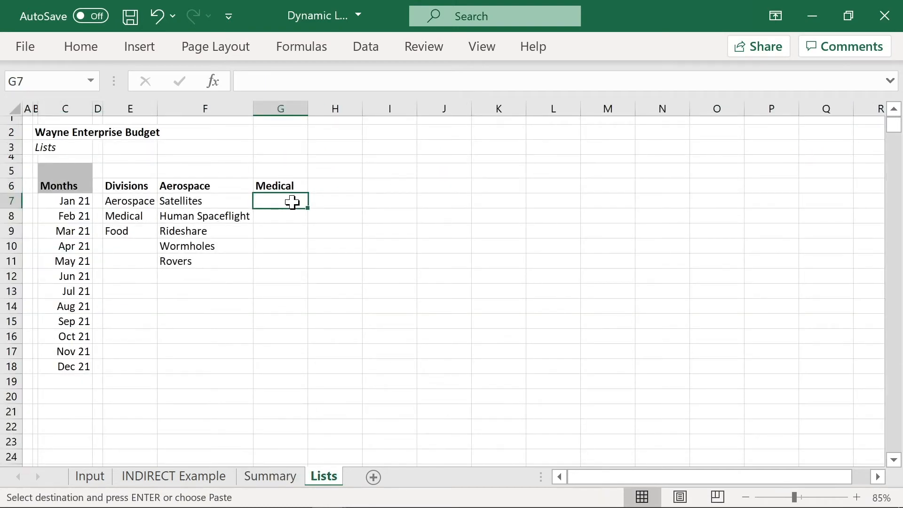
pyautogui.press('alt')
pyautogui.press('e')
pyautogui.press('s')
pyautogui.press('v')
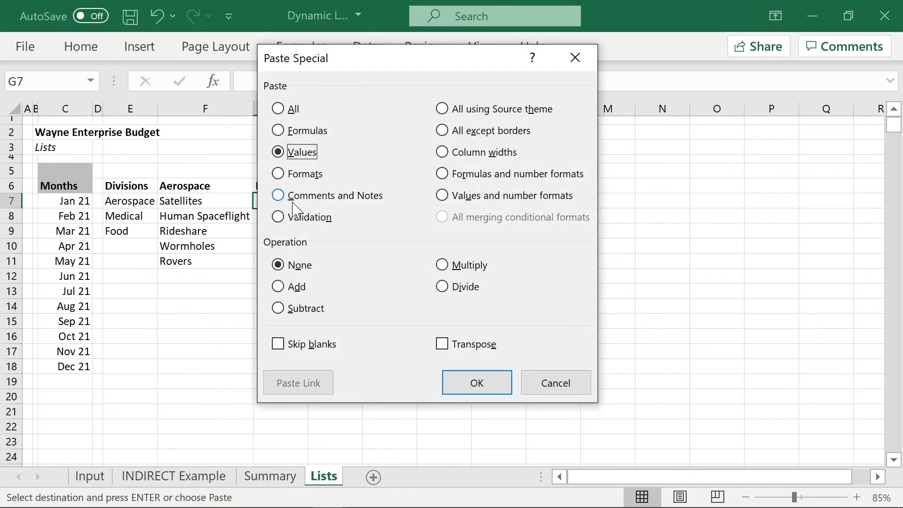
pyautogui.press('Return')
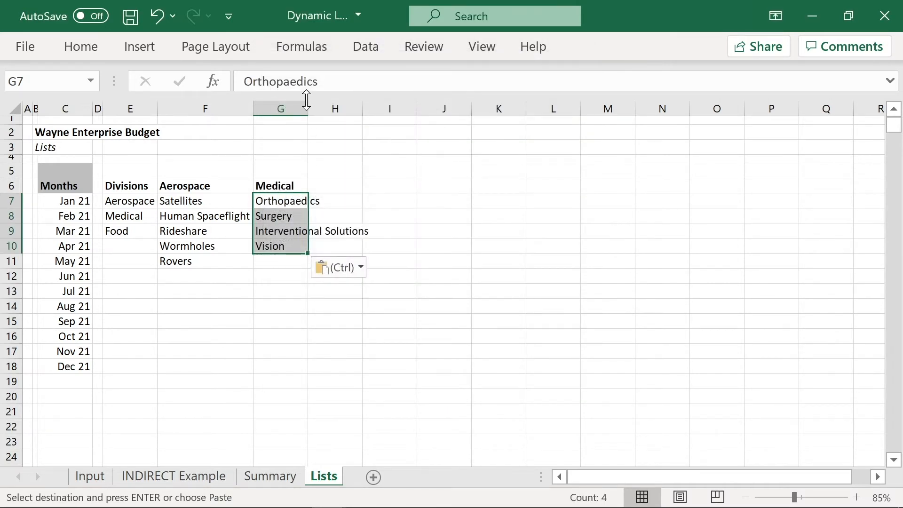
pyautogui.doubleClick(307, 109)
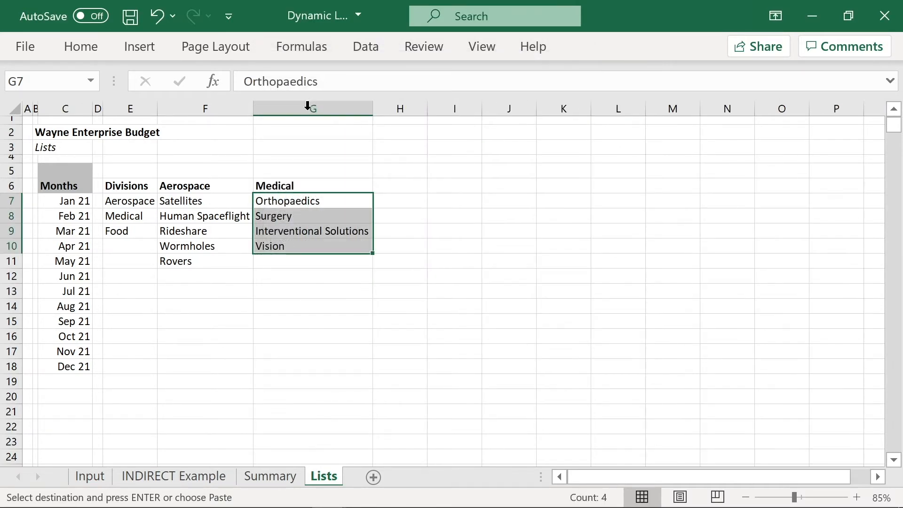
# - Add Food from the Divisions list as a bold heading in H6
pyautogui.click(129, 232)
pyautogui.click(388, 186)
pyautogui.hotkey('ctrl', 'v')
pyautogui.press('Escape')
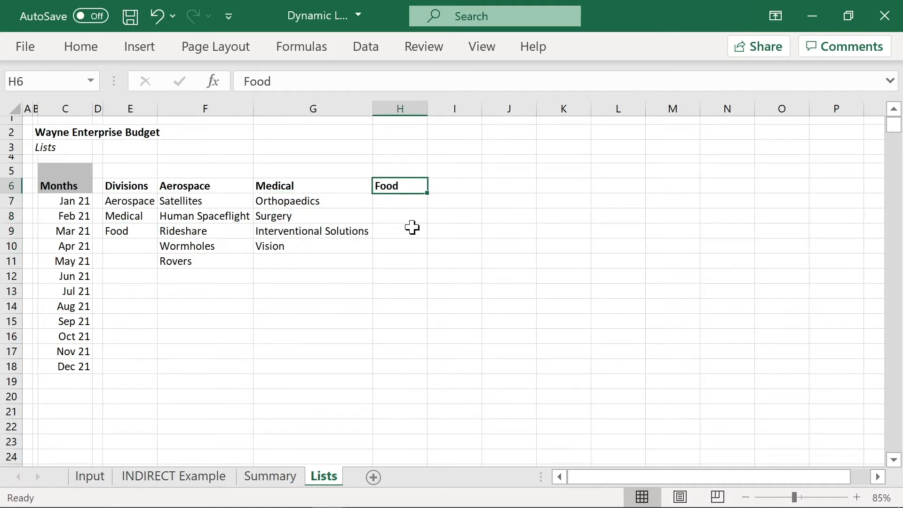
# - Copy the Food segments in C20:C24 of the Summary sheet as values into H7 on Lists, and fit column H to its contents
pyautogui.click(277, 477)
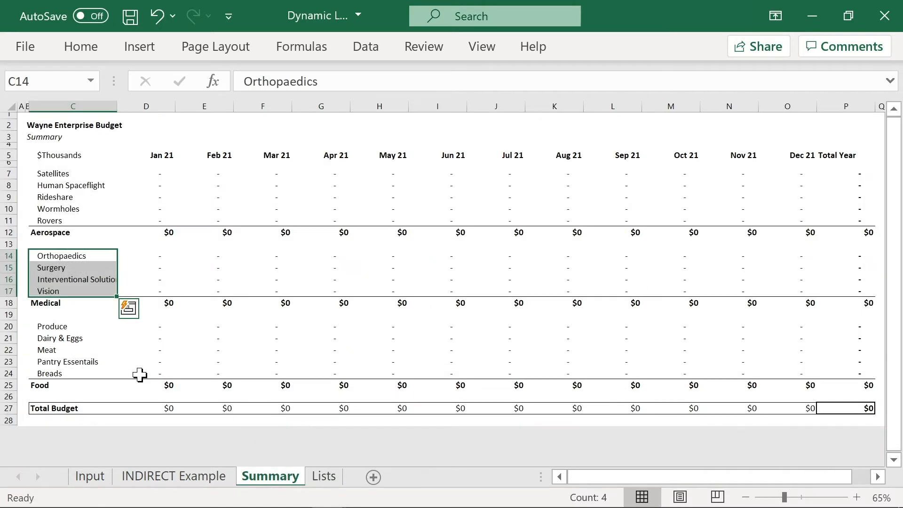
pyautogui.moveTo(58, 322); pyautogui.dragTo(66, 371)
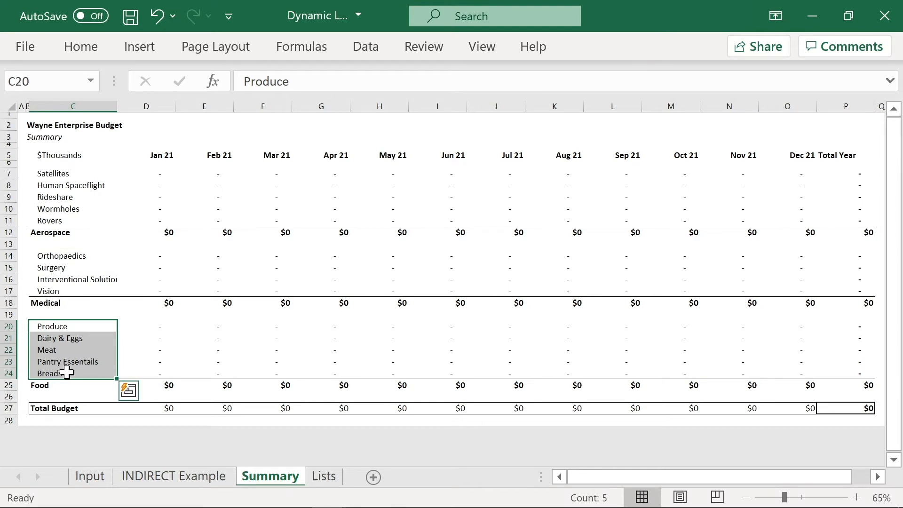
pyautogui.hotkey('ctrl', 'c')
pyautogui.click(320, 476)
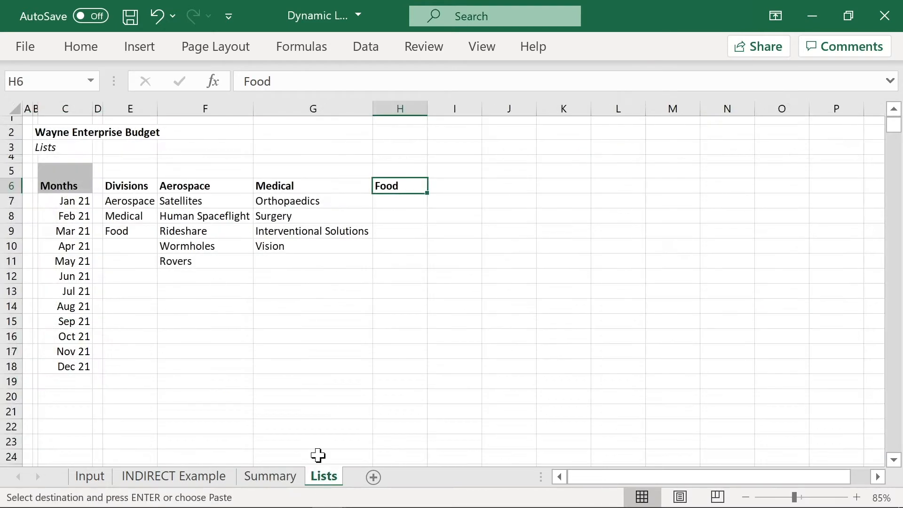
pyautogui.click(393, 201)
pyautogui.rightClick(394, 200)
pyautogui.press('s')
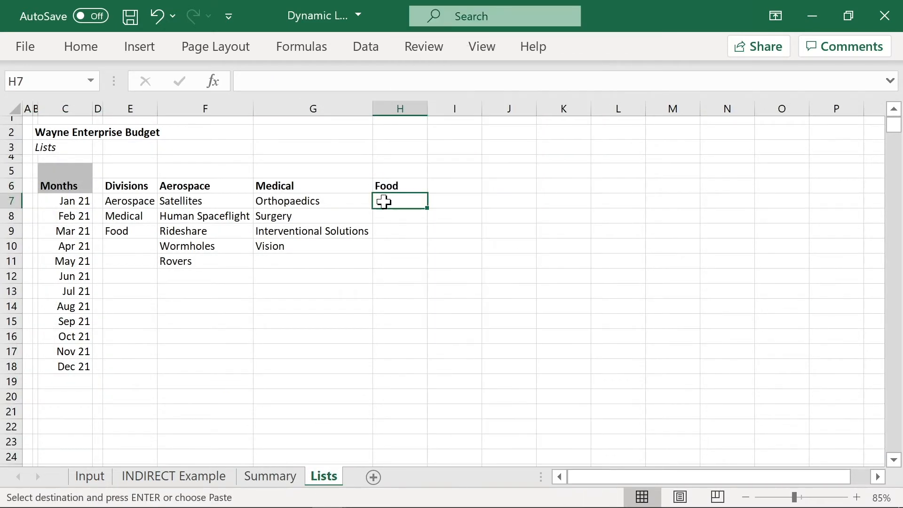
pyautogui.press('v')
pyautogui.press('Return')
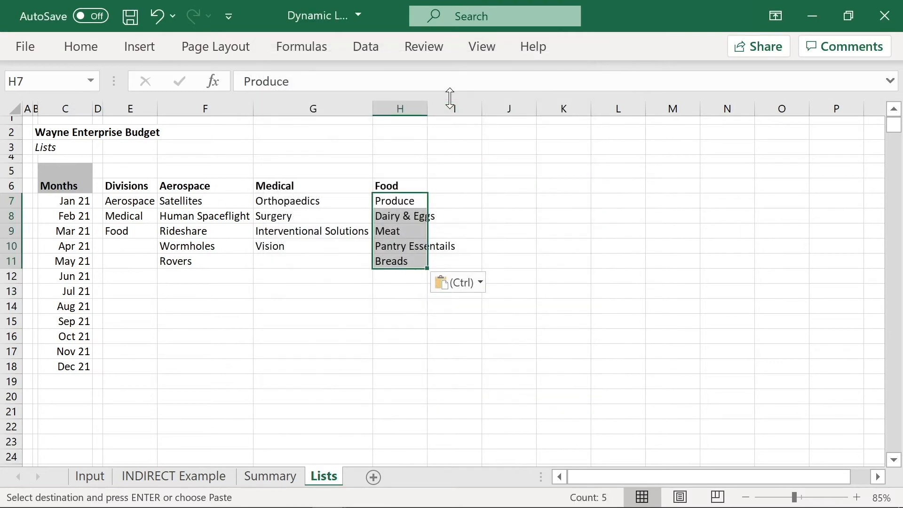
pyautogui.doubleClick(431, 108)
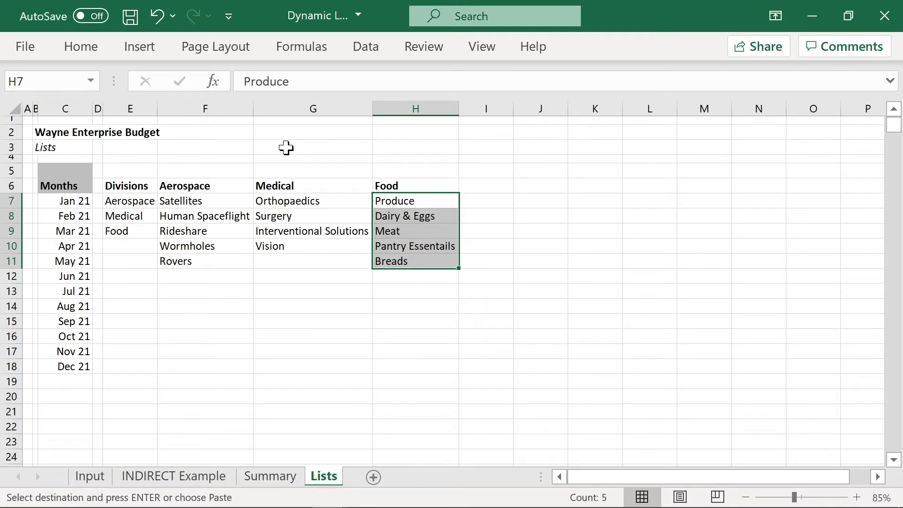
# - Insert an empty column between the Divisions list and the Aerospace segment list
pyautogui.press('Left')
pyautogui.press('Left')
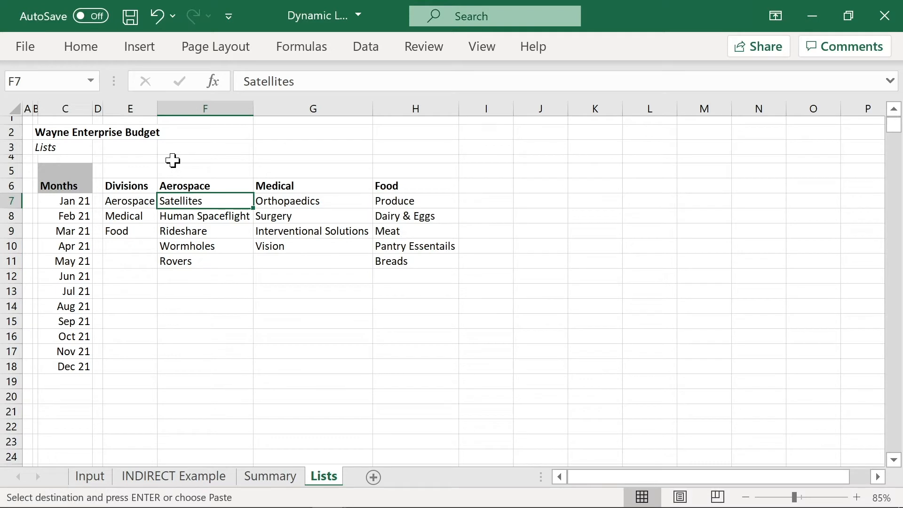
pyautogui.rightClick(187, 111)
pyautogui.click(241, 264)
pyautogui.click(178, 134)
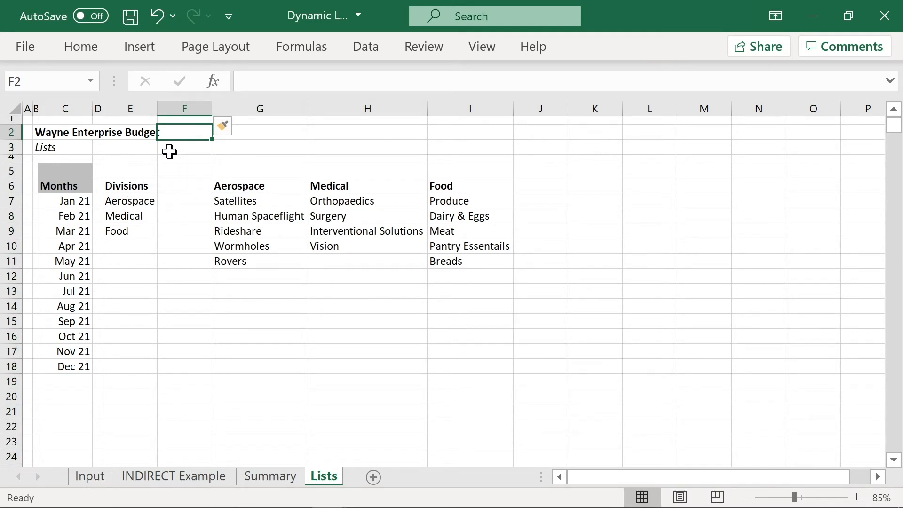
# - Copy the narrow spacer column D onto column F so that the gap beside the Divisions list matches it
pyautogui.click(97, 105)
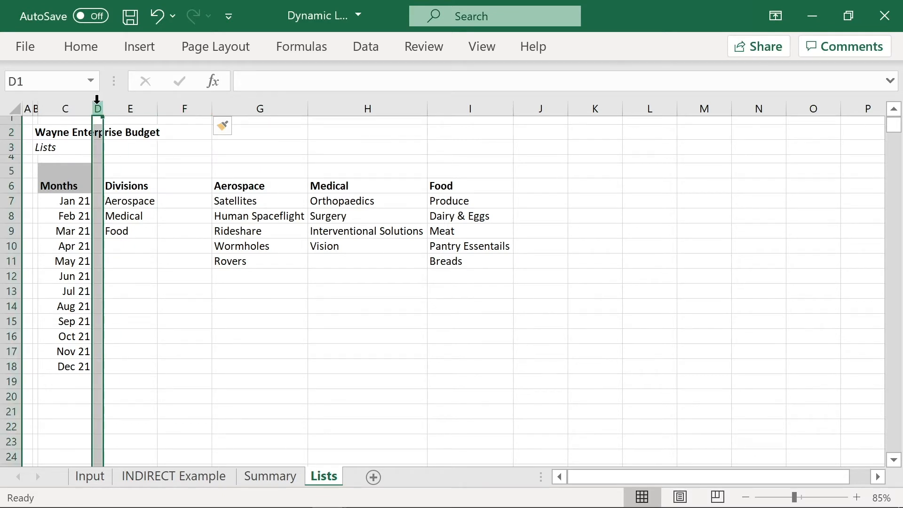
pyautogui.hotkey('ctrl', 'c')
pyautogui.click(190, 100)
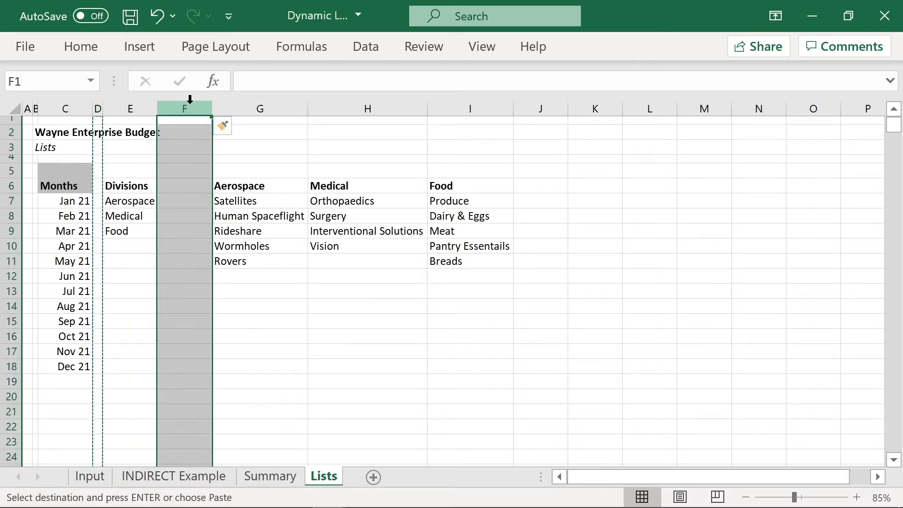
pyautogui.hotkey('ctrl', 'v')
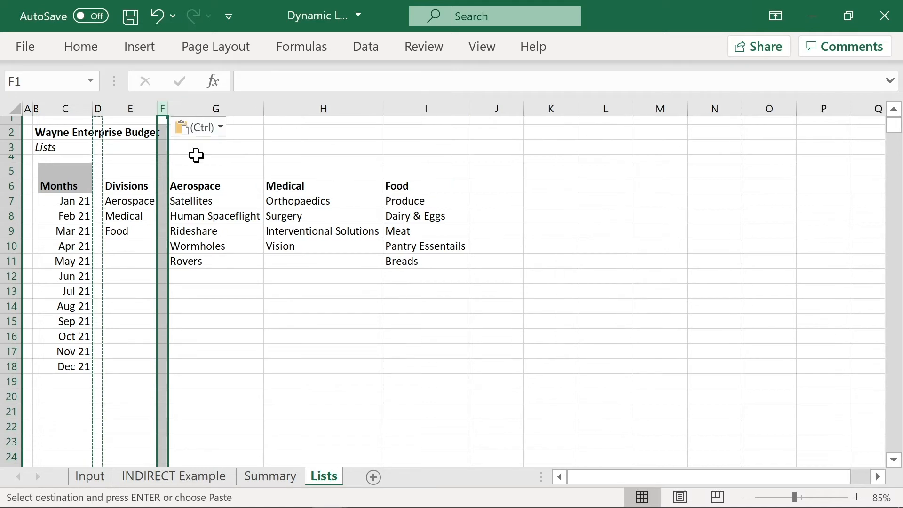
pyautogui.click(196, 158)
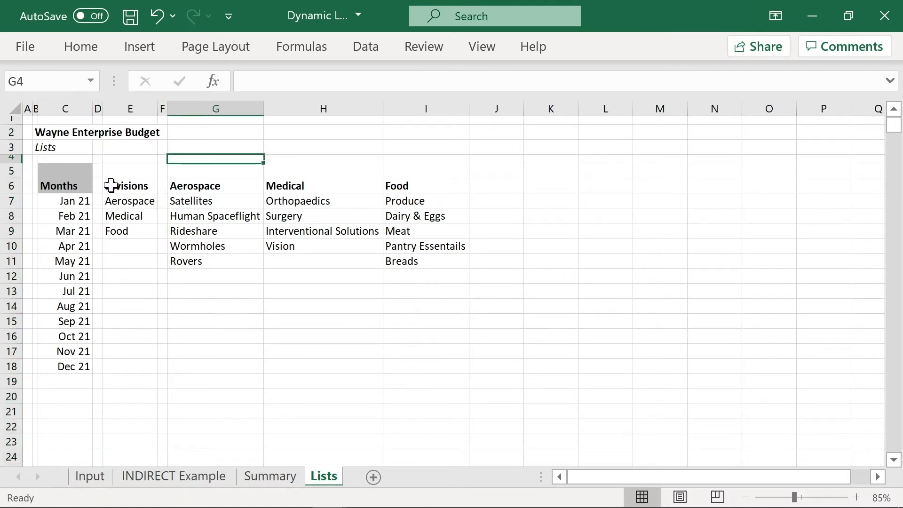
# - Fill the Divisions heading cells E5:E6 with the same grey as the Months heading
pyautogui.moveTo(140, 186); pyautogui.dragTo(141, 172)
pyautogui.click(94, 49)
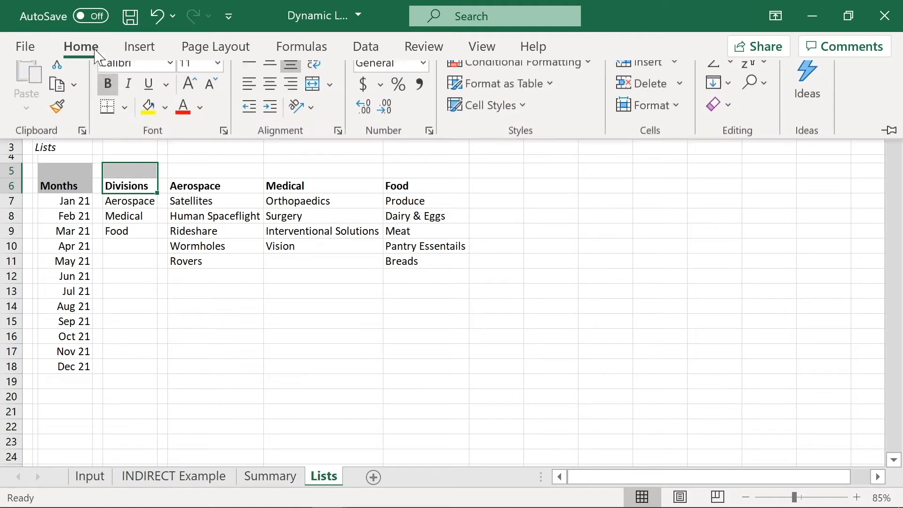
pyautogui.click(166, 121)
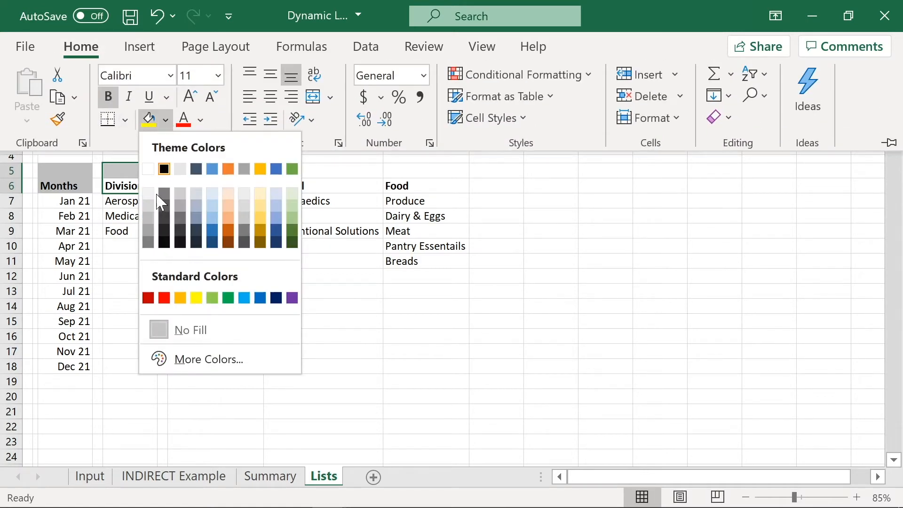
pyautogui.click(148, 231)
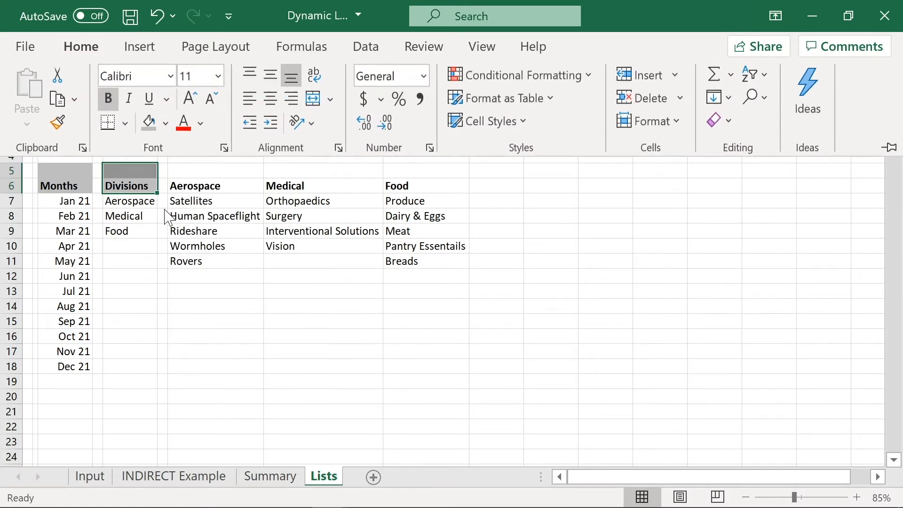
pyautogui.click(170, 214)
# - Fill the segment heading cells G5:I6 with the same grey as the Months and Divisions headings
pyautogui.click(198, 186)
pyautogui.moveTo(199, 187); pyautogui.dragTo(426, 173)
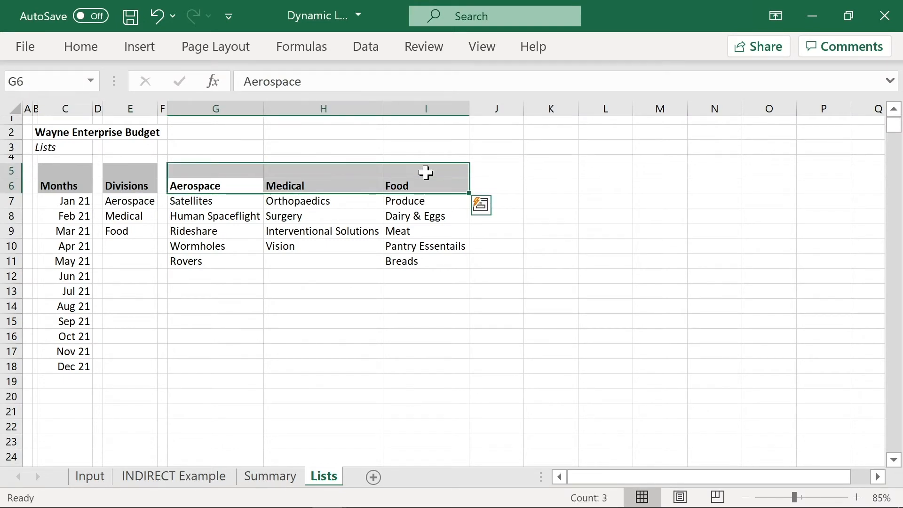
pyautogui.click(86, 45)
pyautogui.click(164, 121)
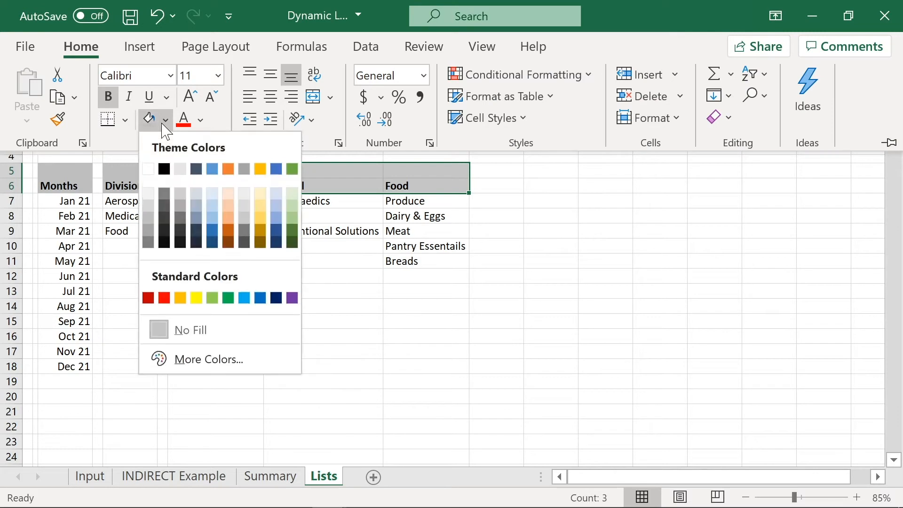
pyautogui.click(148, 218)
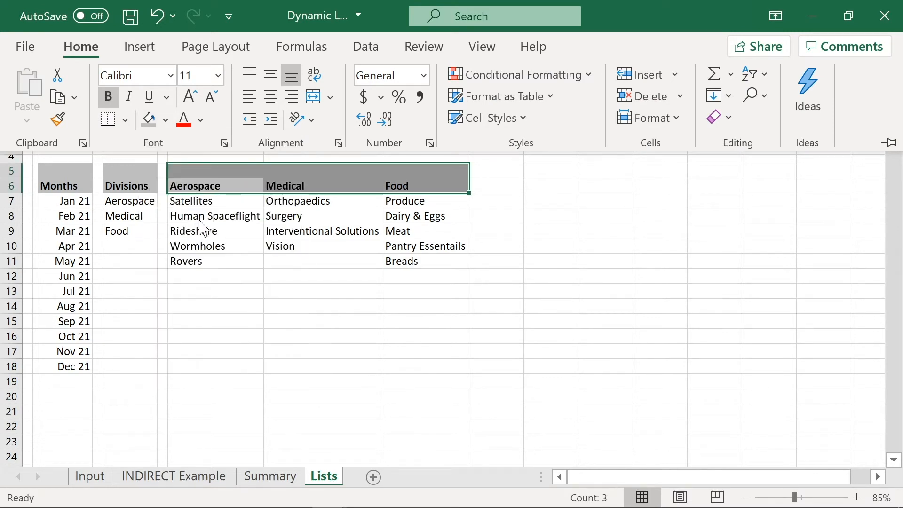
# - Enter Segments as a bold heading in G5, above the Aerospace heading
pyautogui.click(206, 173)
pyautogui.write('S')
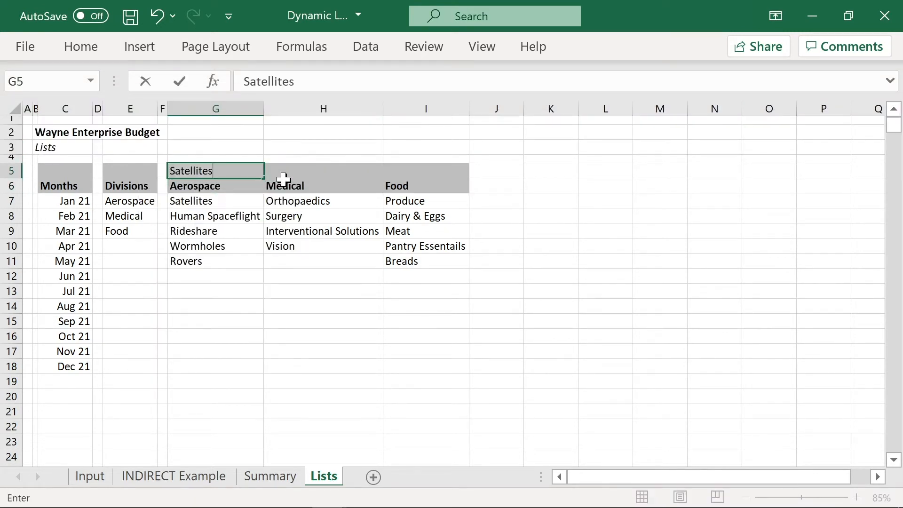
pyautogui.press('Delete')
pyautogui.write('Segm')
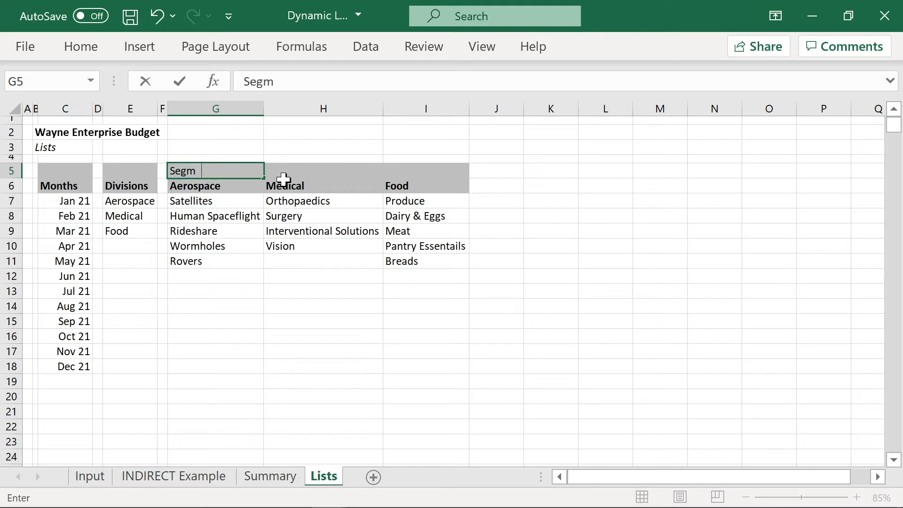
pyautogui.write('ents')
pyautogui.hotkey('ctrl', 'Return')
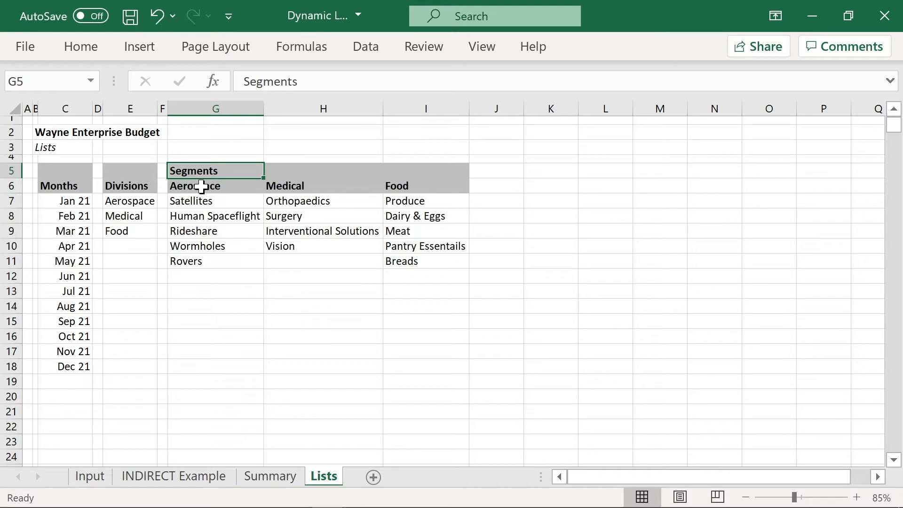
# - Fill the division names in G6:I6 with a lighter grey than the Segments heading row
pyautogui.moveTo(201, 187); pyautogui.dragTo(393, 186)
pyautogui.click(88, 46)
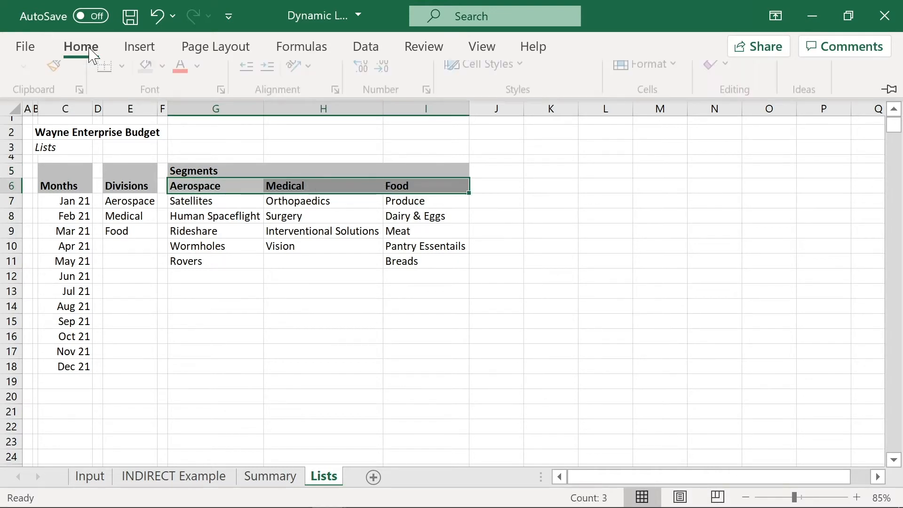
pyautogui.click(165, 120)
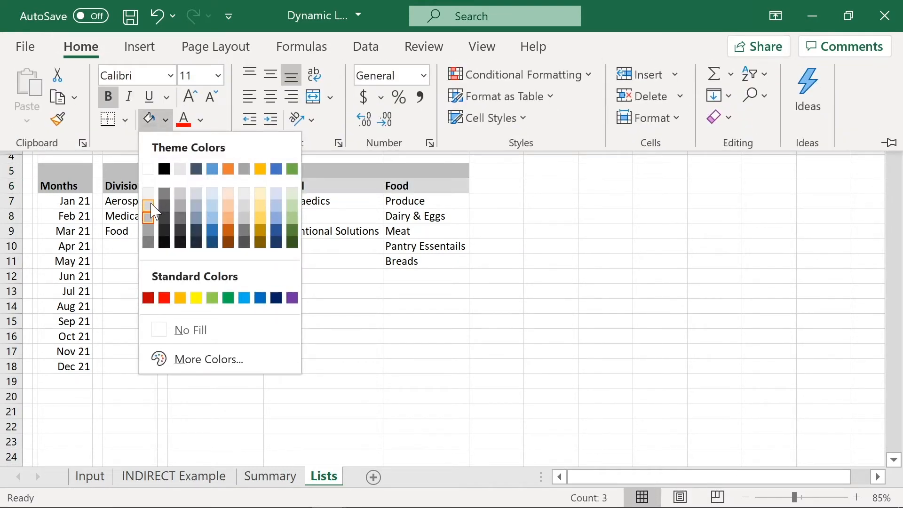
pyautogui.click(149, 216)
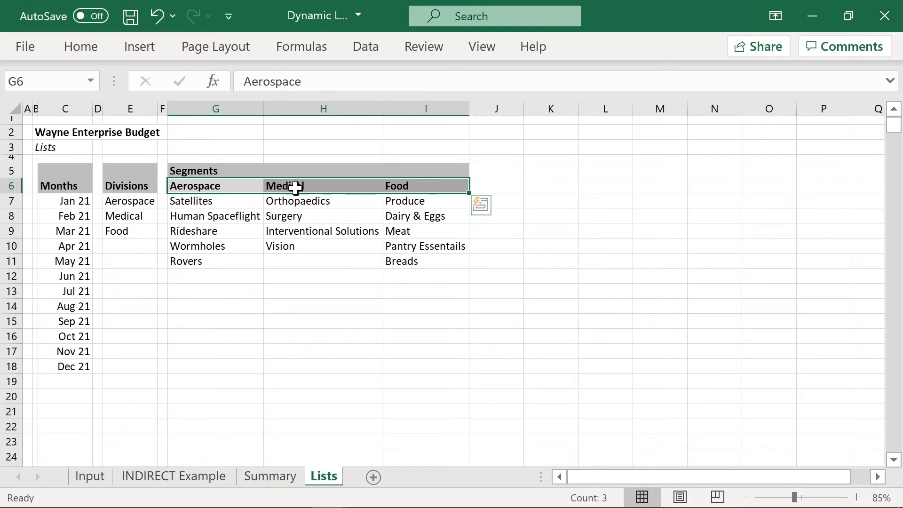
pyautogui.moveTo(177, 169); pyautogui.dragTo(441, 170)
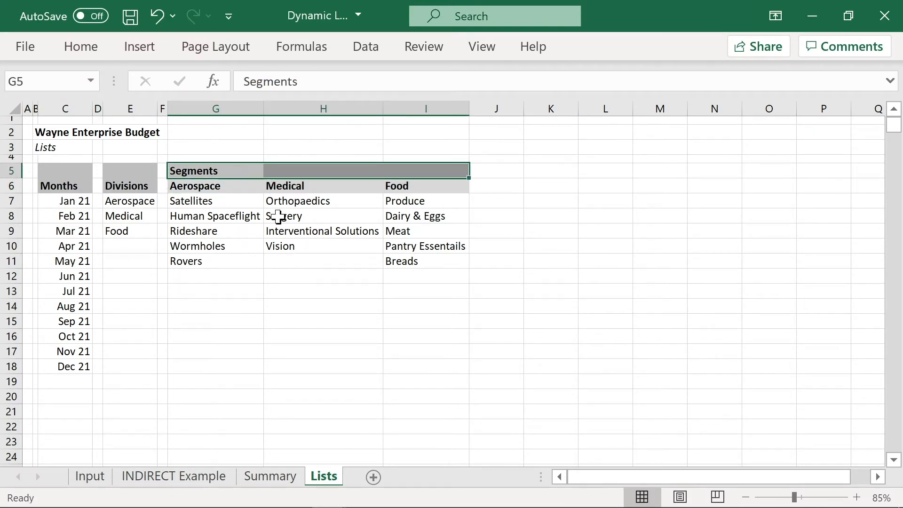
pyautogui.click(208, 191)
pyautogui.moveTo(207, 190); pyautogui.dragTo(296, 186)
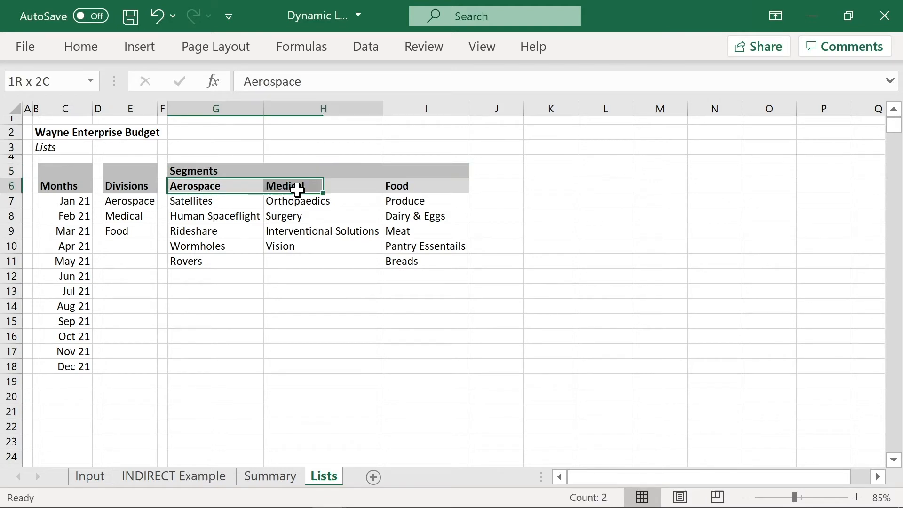
pyautogui.moveTo(419, 189); pyautogui.dragTo(426, 259)
pyautogui.moveTo(315, 187); pyautogui.dragTo(315, 256)
pyautogui.moveTo(210, 185); pyautogui.dragTo(208, 261)
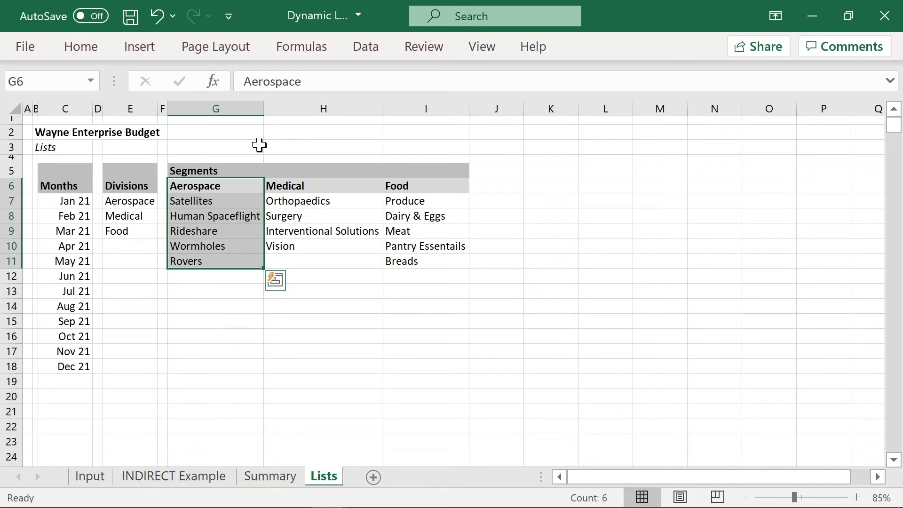
pyautogui.click(259, 146)
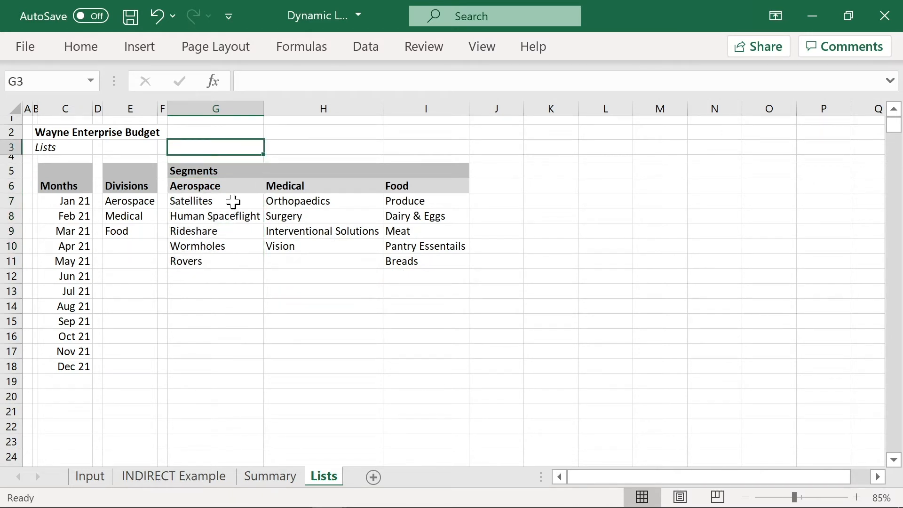
# - Define the name Aerospace for the segment list in G7:G11
pyautogui.moveTo(233, 202); pyautogui.dragTo(229, 261)
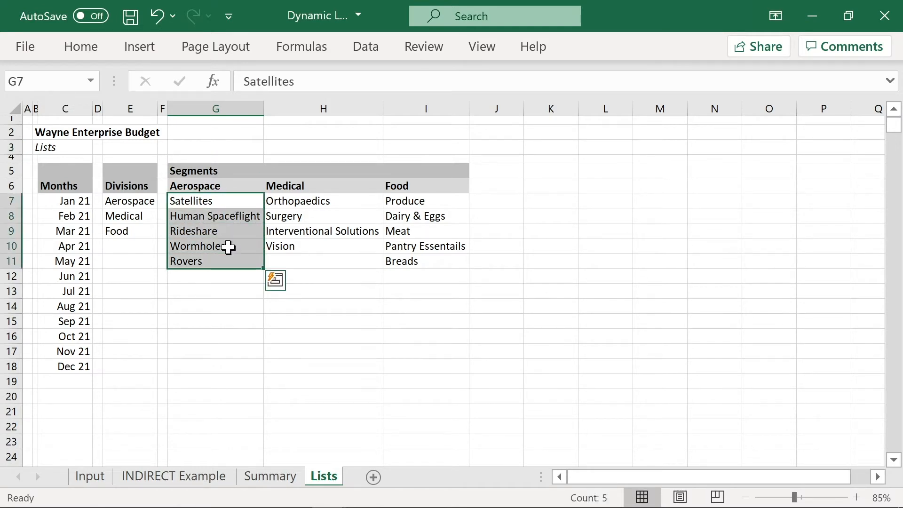
pyautogui.click(24, 81)
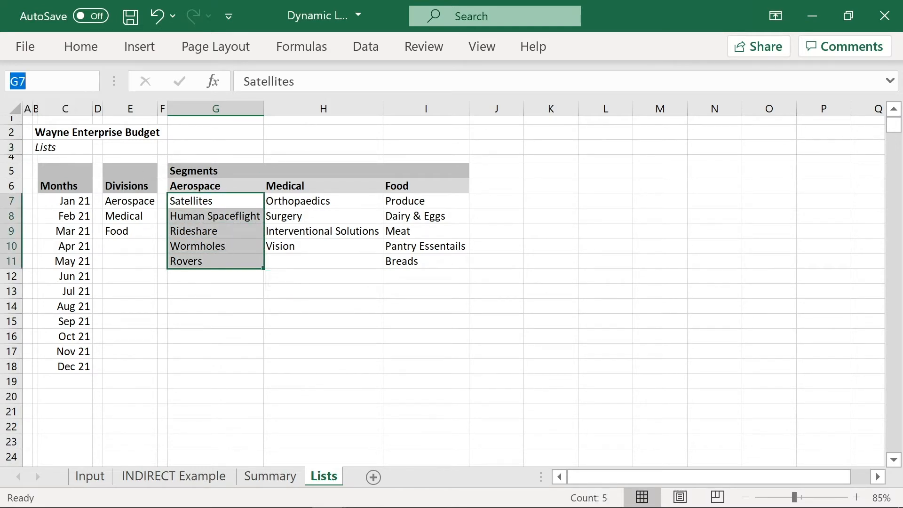
pyautogui.write('Aerospace')
pyautogui.press('Return')
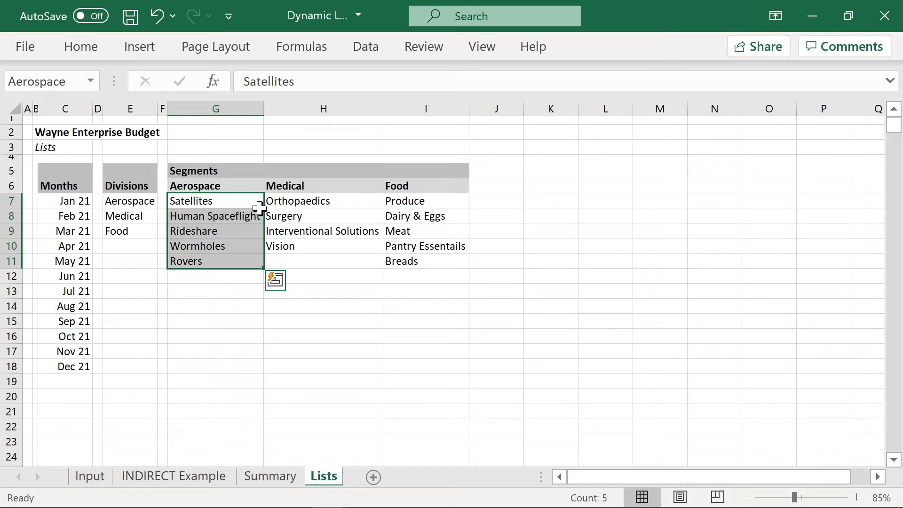
# - Define the name Medical for the segment list in H7:H10
pyautogui.click(307, 209)
pyautogui.moveTo(307, 210); pyautogui.dragTo(302, 242)
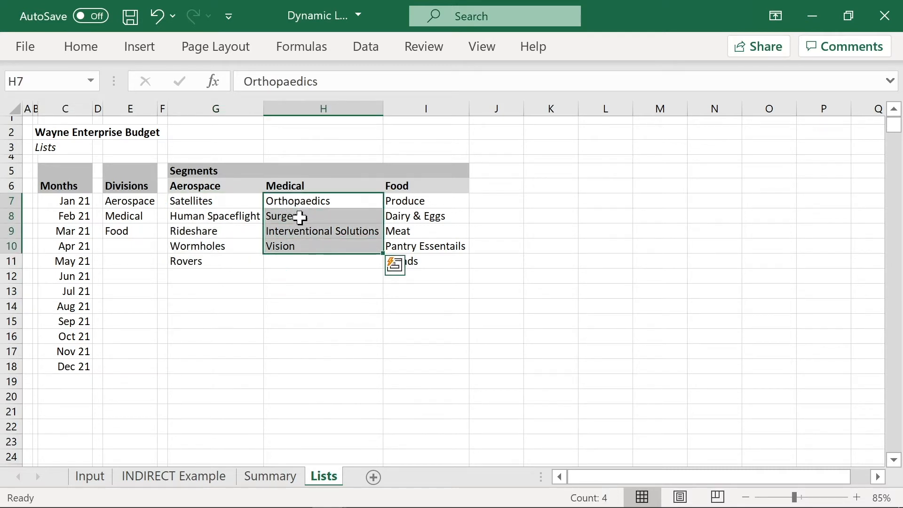
pyautogui.click(37, 81)
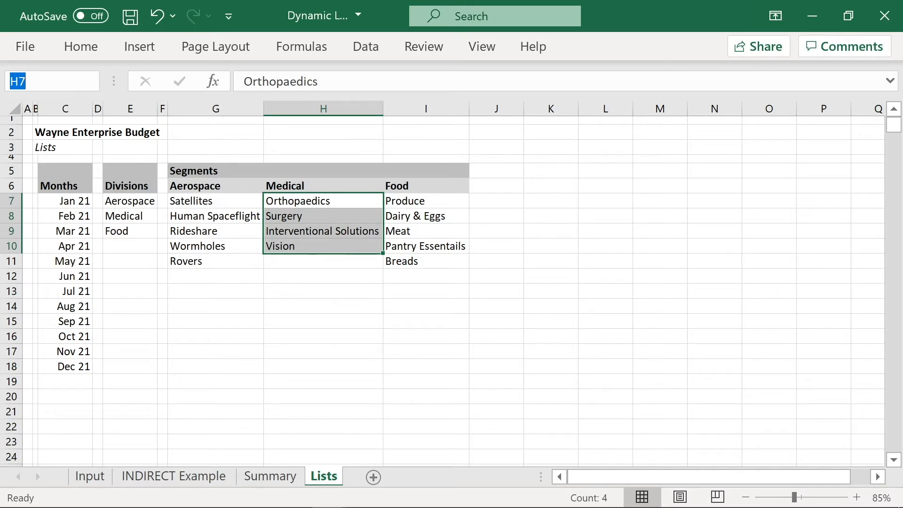
pyautogui.write('Medical')
pyautogui.press('Return')
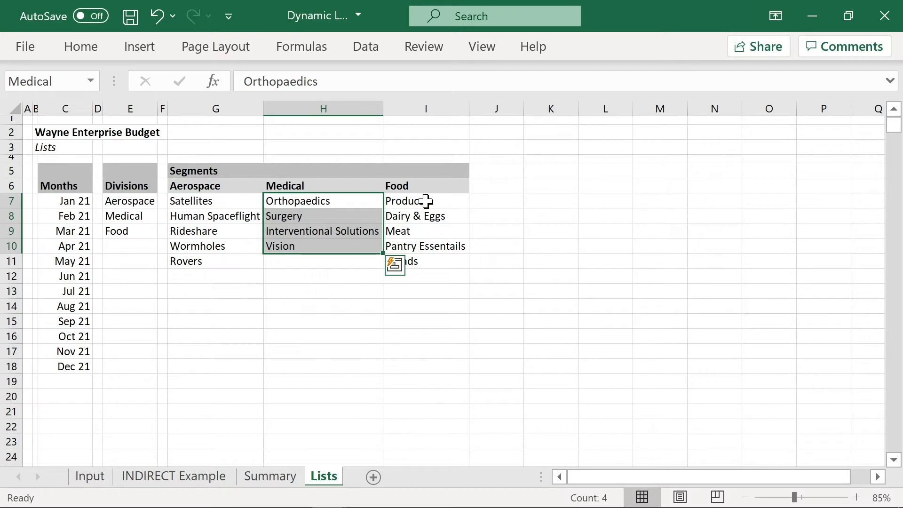
# - Define the name Food for the segment list in I7:I11
pyautogui.moveTo(427, 202); pyautogui.dragTo(419, 260)
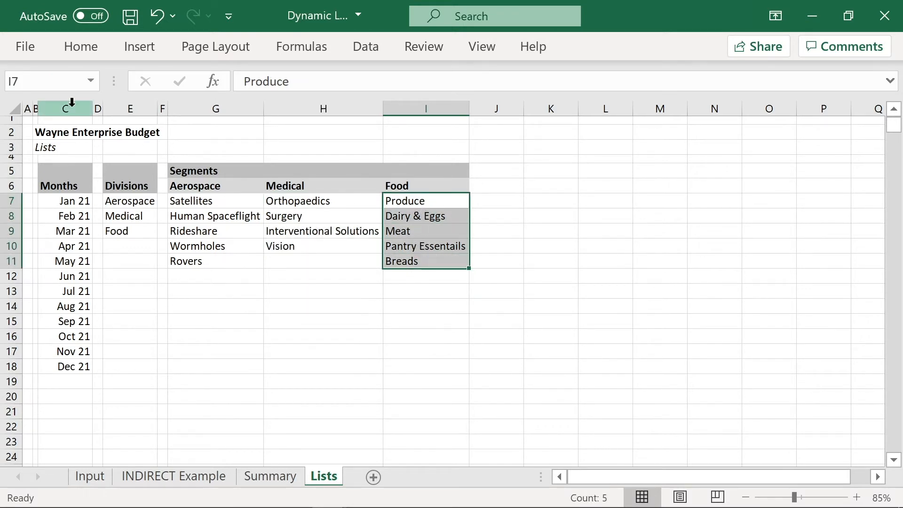
pyautogui.click(24, 82)
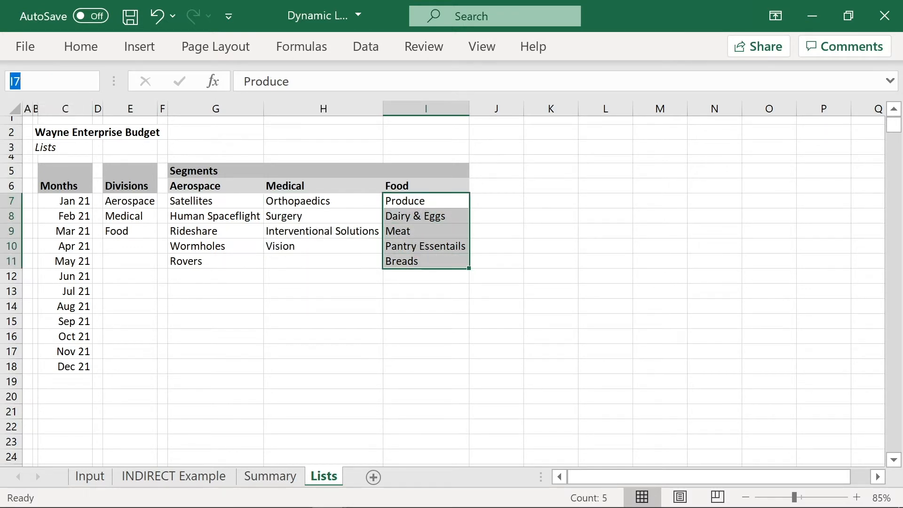
pyautogui.write('Food')
pyautogui.press('Return')
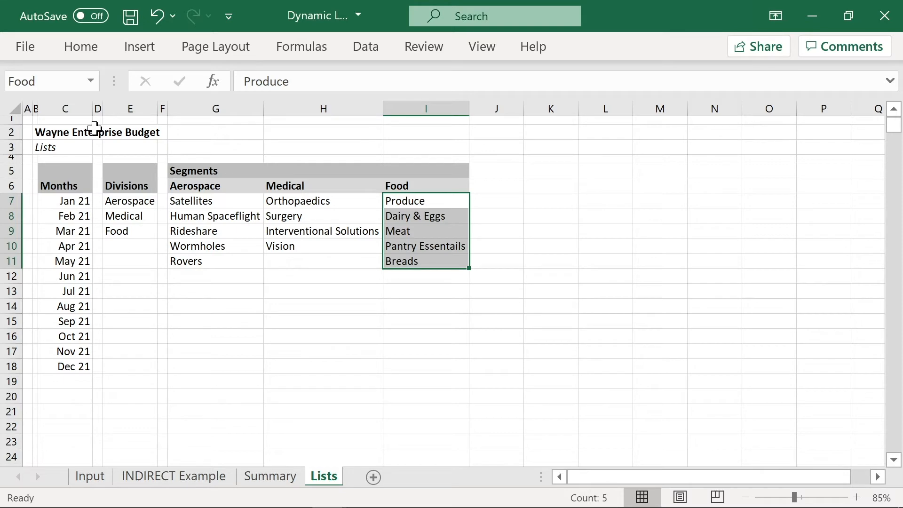
# - Review the workbook's defined names and the ranges they refer to in the Name Manager
pyautogui.click(302, 47)
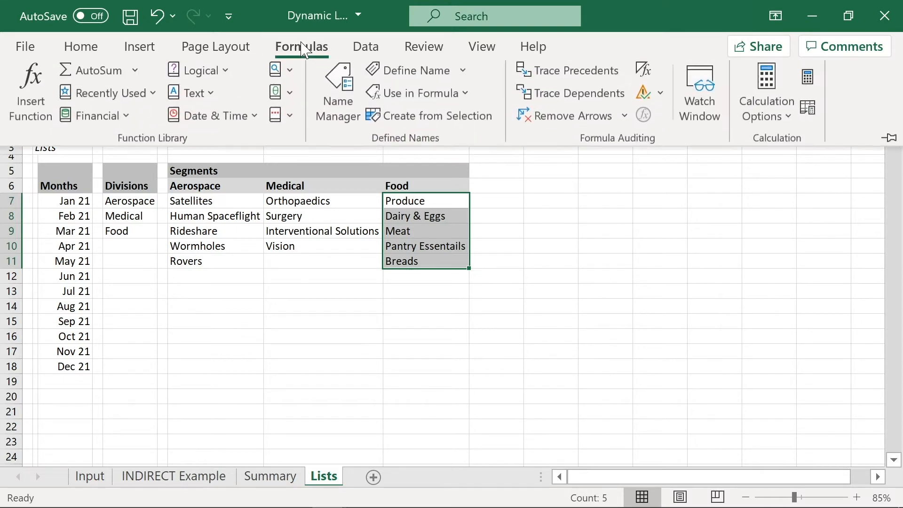
pyautogui.click(337, 111)
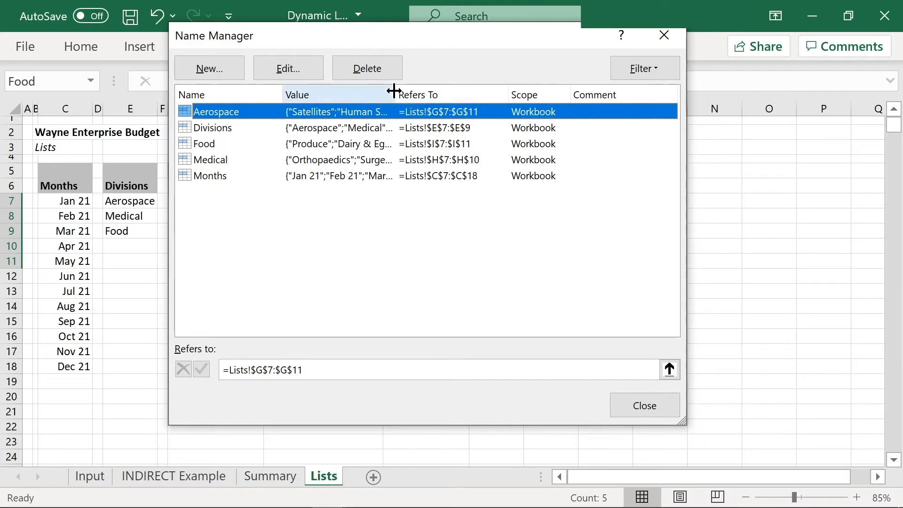
pyautogui.moveTo(394, 92)
pyautogui.mouseDown()
pyautogui.moveTo(584, 92)
pyautogui.moveTo(406, 91)
pyautogui.mouseUp()
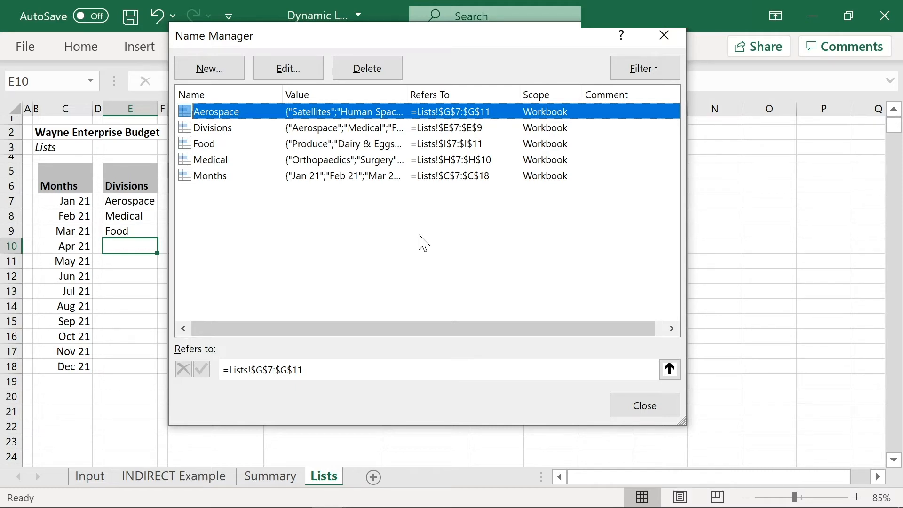
pyautogui.click(644, 408)
# - Add New Division to the Divisions list in E10 and fit column E to its contents
pyautogui.write('N')
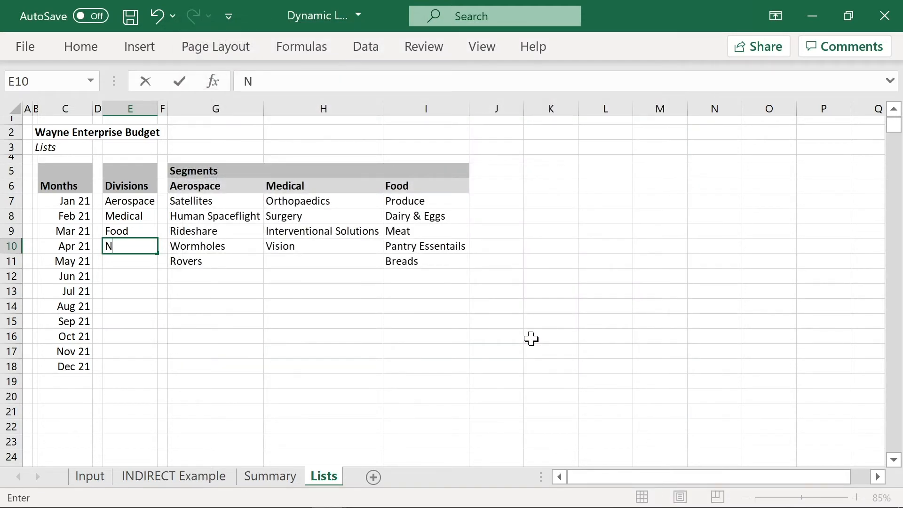
pyautogui.write('ew Division')
pyautogui.press('Return')
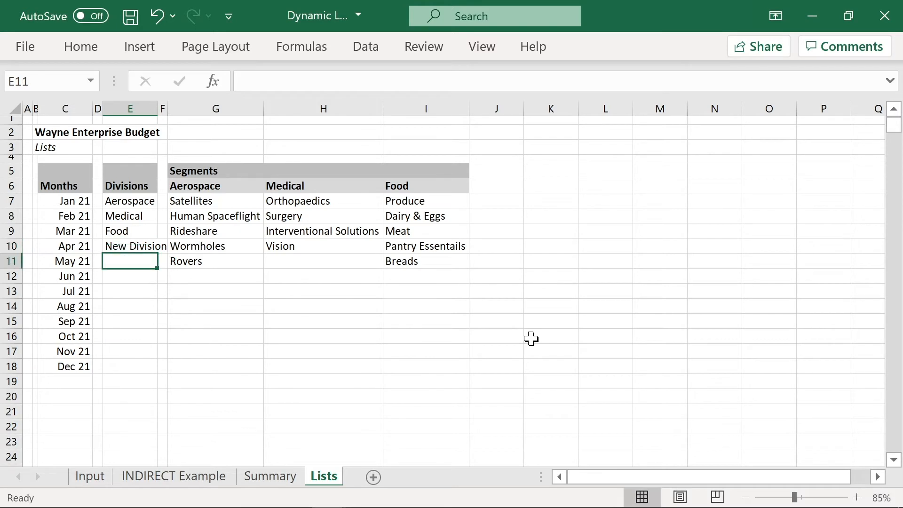
pyautogui.doubleClick(158, 106)
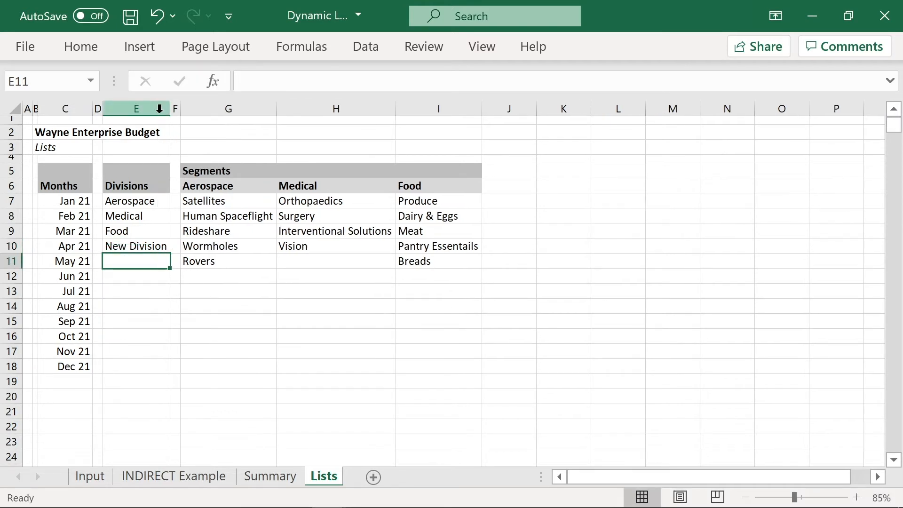
# - Try to extend the Division validation source for C6:C30 on the Input sheet with Lists!$E$7:$E$10
pyautogui.click(145, 246)
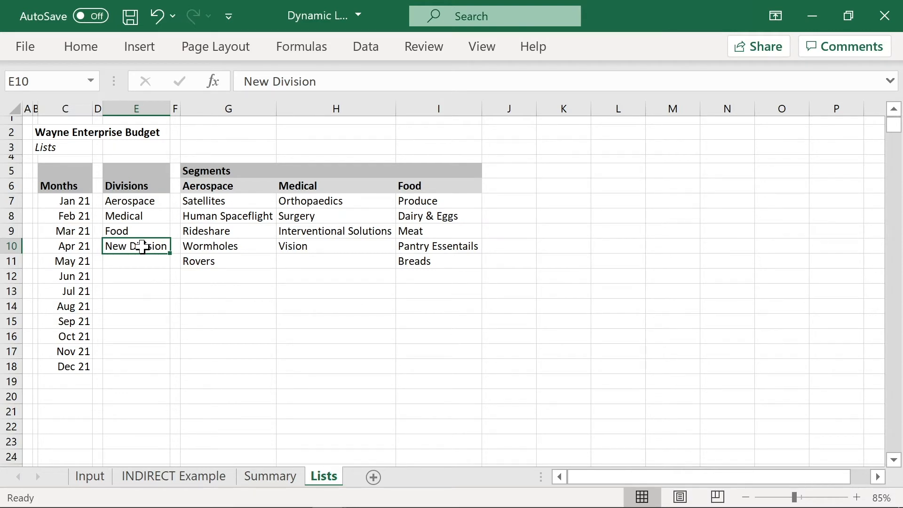
pyautogui.click(99, 481)
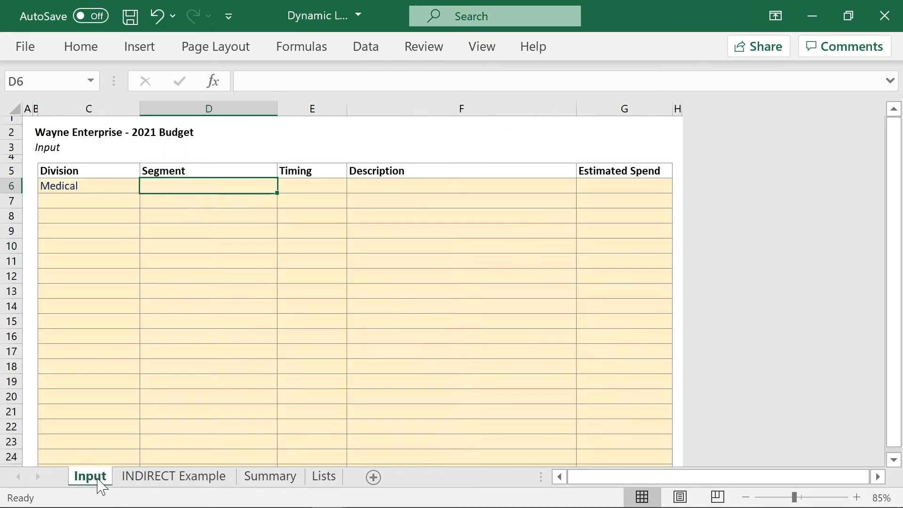
pyautogui.click(125, 185)
pyautogui.scroll(-4, 123, 399)
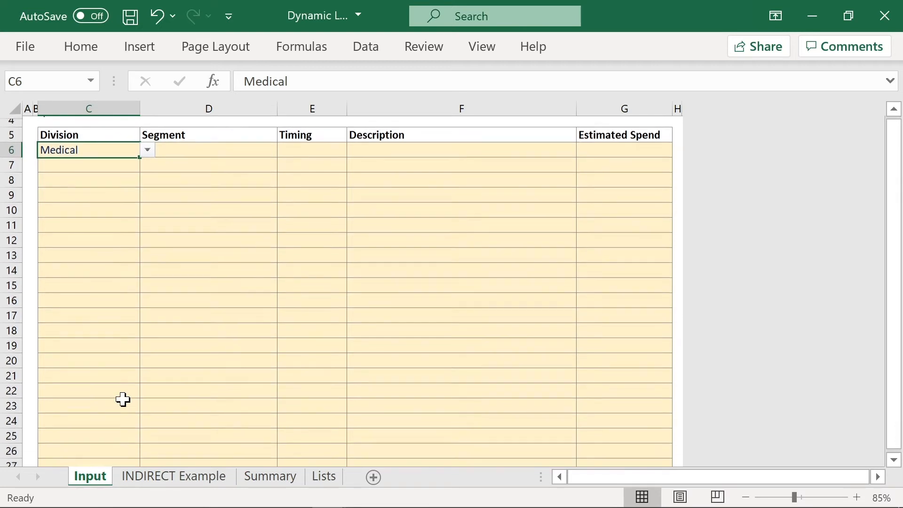
pyautogui.keyDown('shift'); pyautogui.click(99, 379); pyautogui.keyUp('shift')
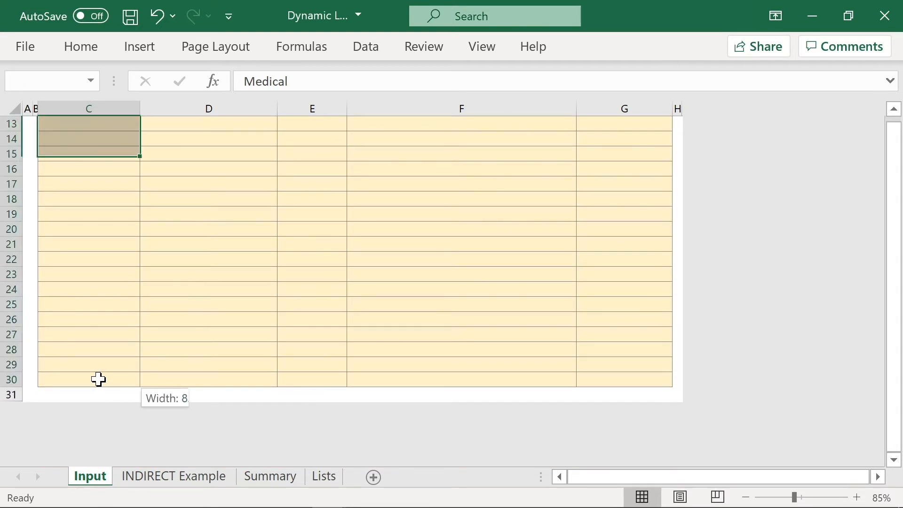
pyautogui.scroll(4, 98, 379)
pyautogui.hotkey('alt', 'a')
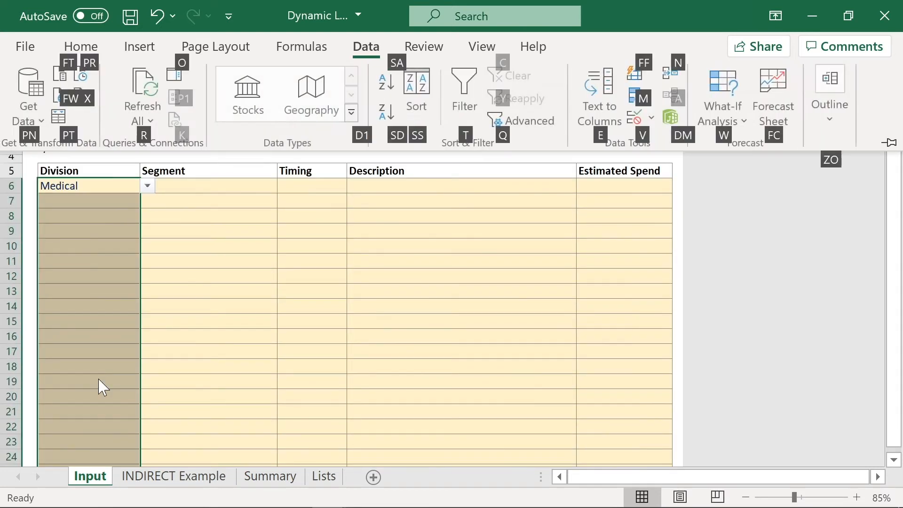
pyautogui.press('v')
pyautogui.press('v')
pyautogui.click(495, 264)
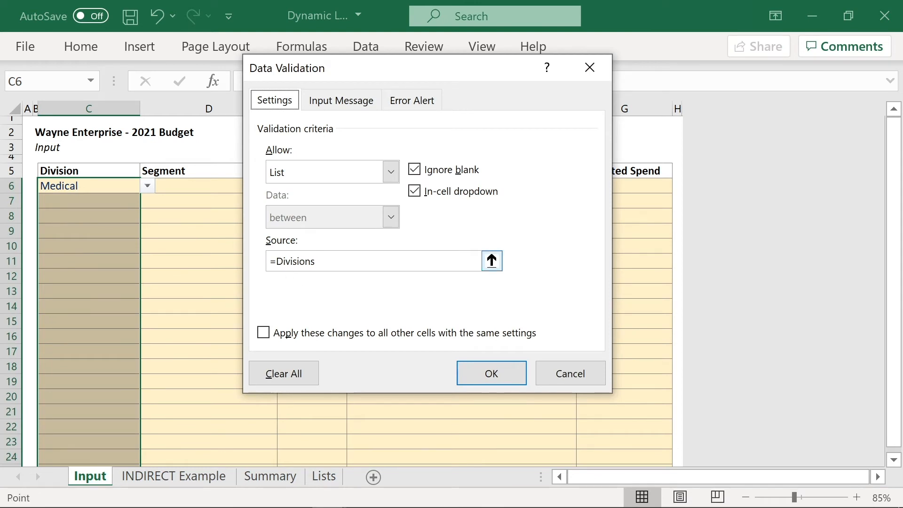
pyautogui.write('+')
pyautogui.moveTo(135, 207); pyautogui.dragTo(132, 245)
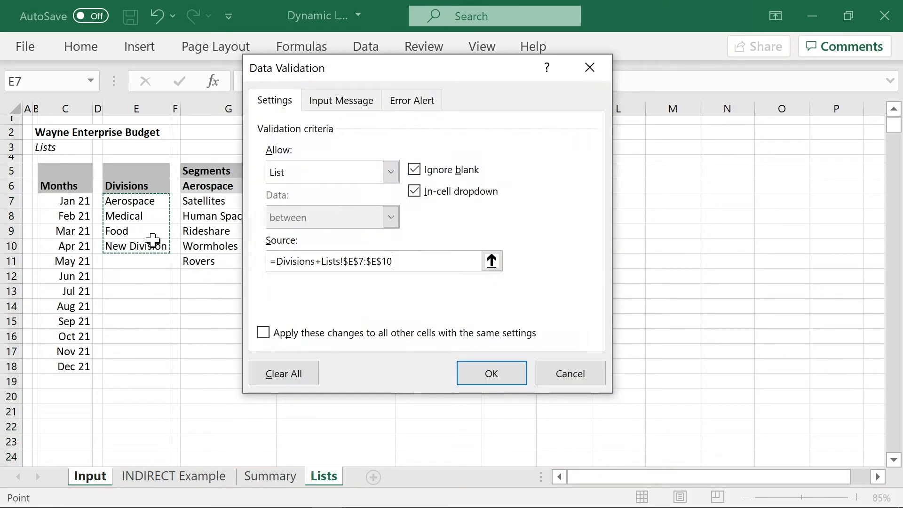
pyautogui.click(591, 370)
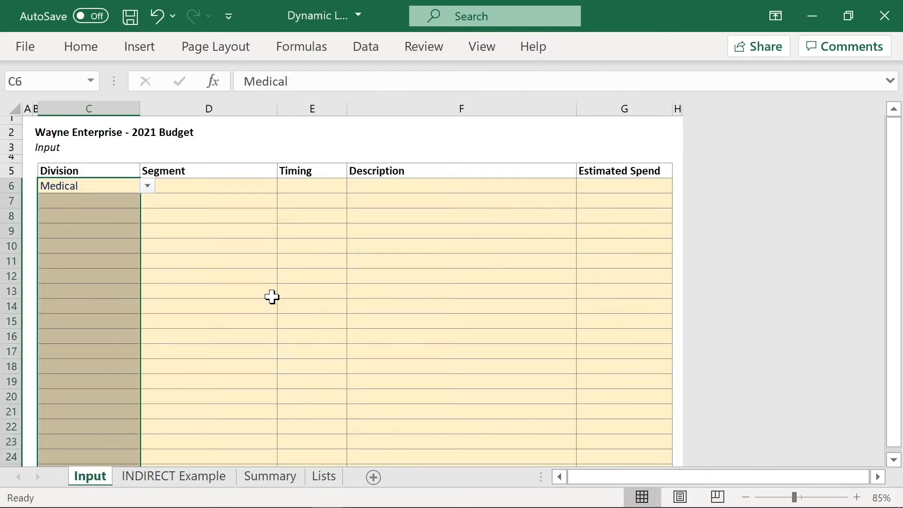
pyautogui.hotkey('ctrl', 'Home')
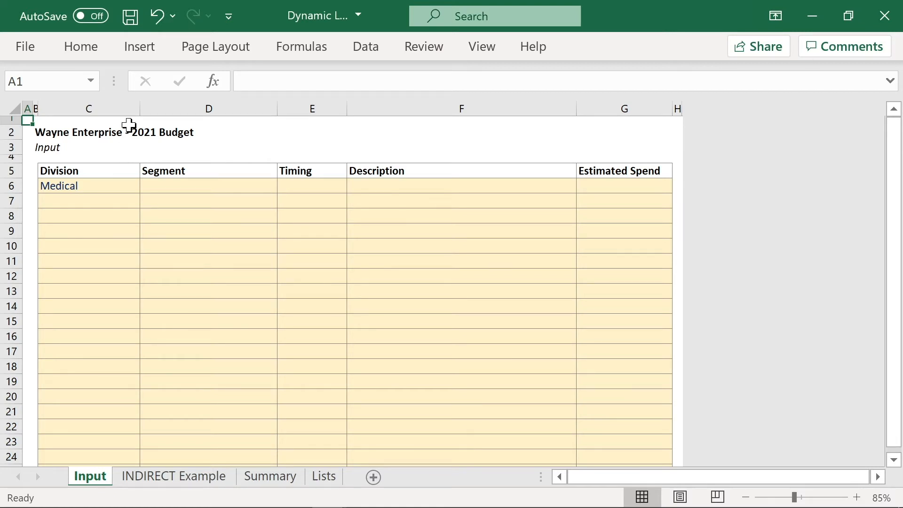
pyautogui.click(96, 185)
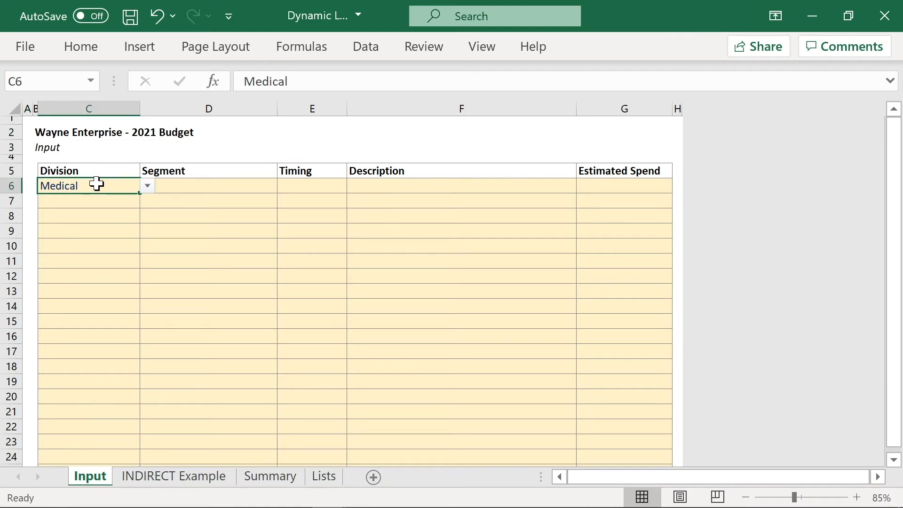
pyautogui.scroll(-3, 90, 264)
pyautogui.keyDown('shift'); pyautogui.click(105, 420); pyautogui.keyUp('shift')
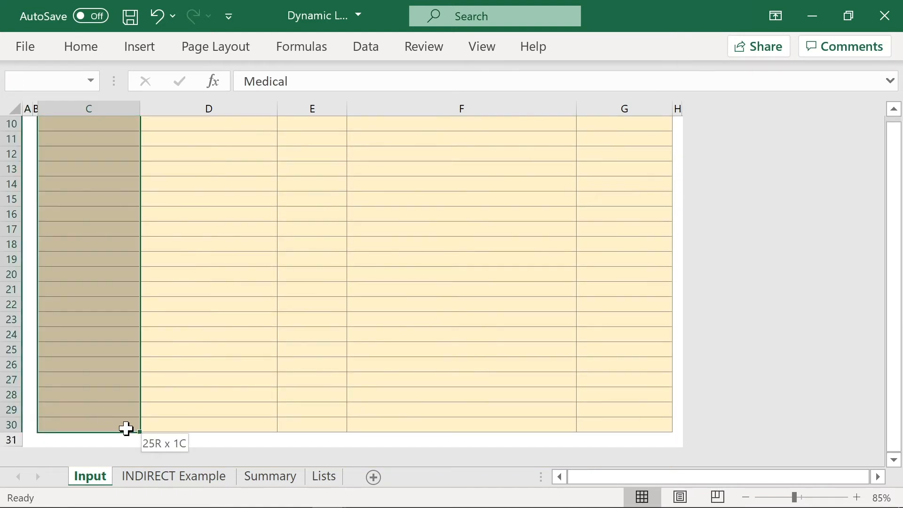
pyautogui.scroll(3, 151, 396)
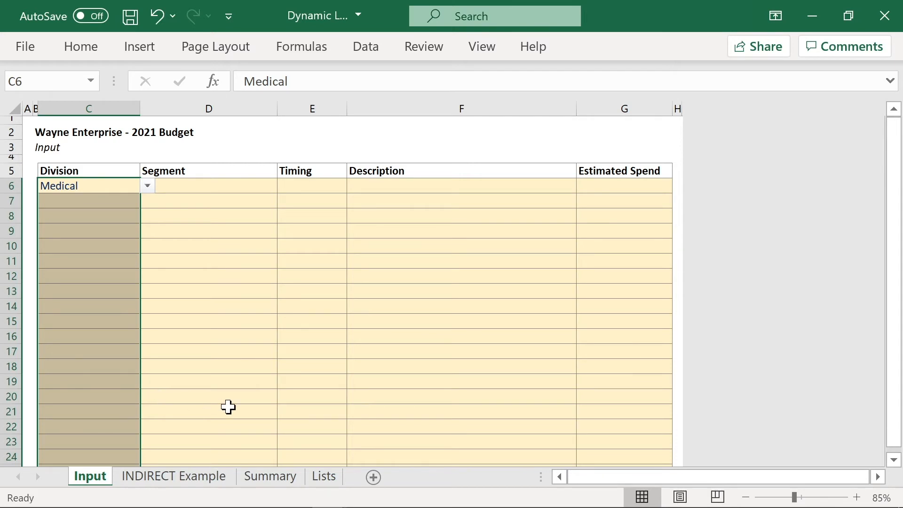
# - Try to extend the Divisions name's reference to =Lists!$E$7:$E$10 in the Name Manager
pyautogui.click(330, 482)
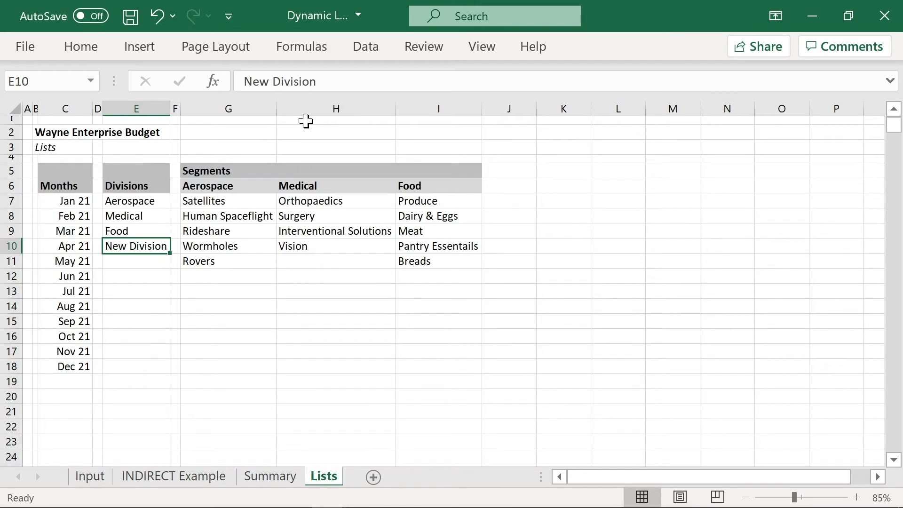
pyautogui.click(305, 47)
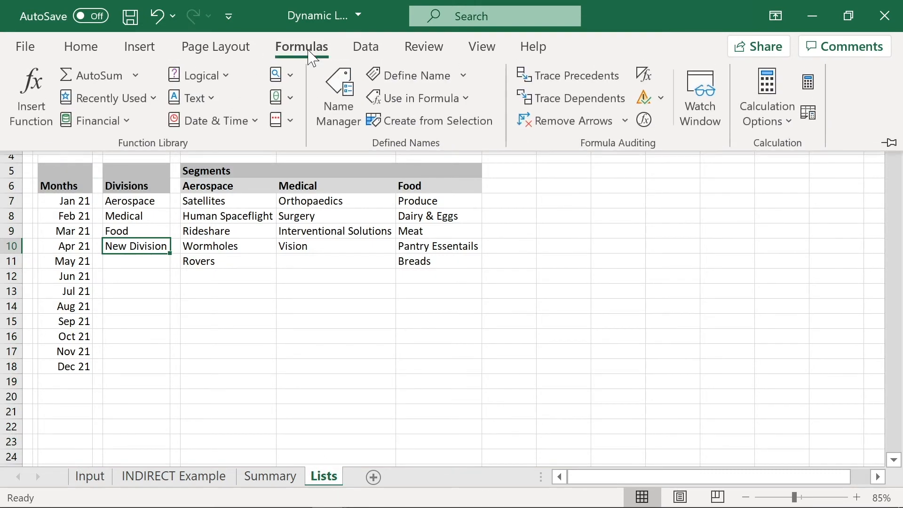
pyautogui.click(338, 85)
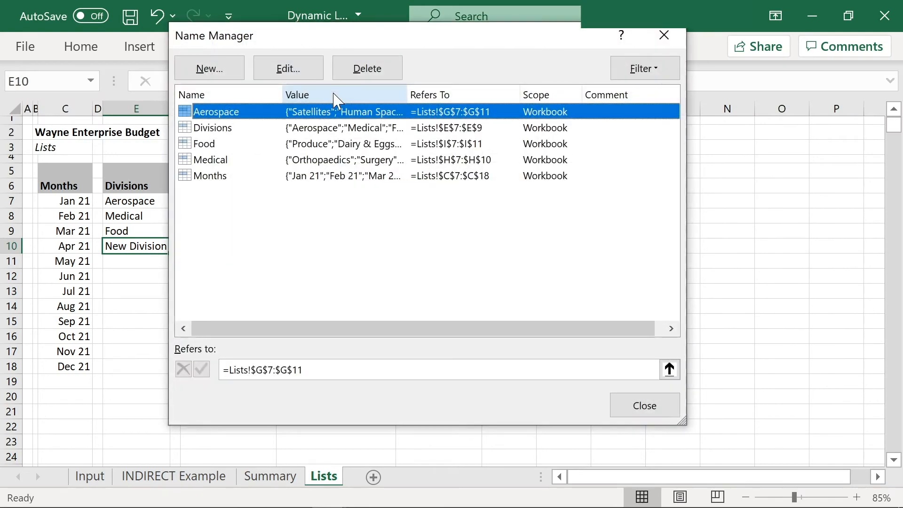
pyautogui.click(225, 128)
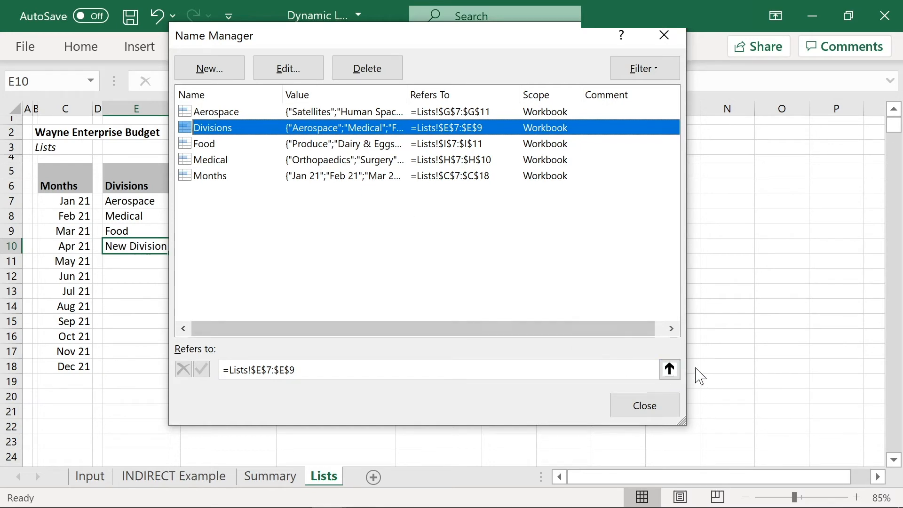
pyautogui.click(669, 370)
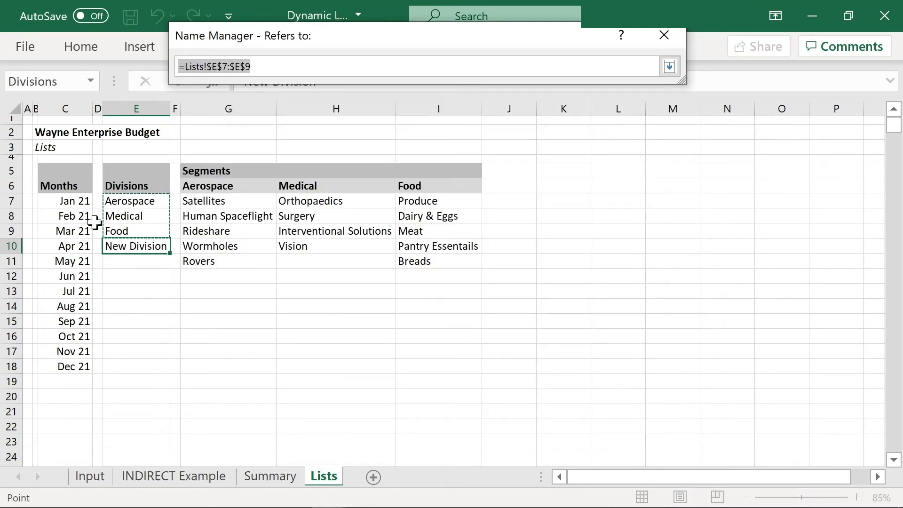
pyautogui.click(133, 202)
pyautogui.moveTo(136, 209); pyautogui.dragTo(133, 246)
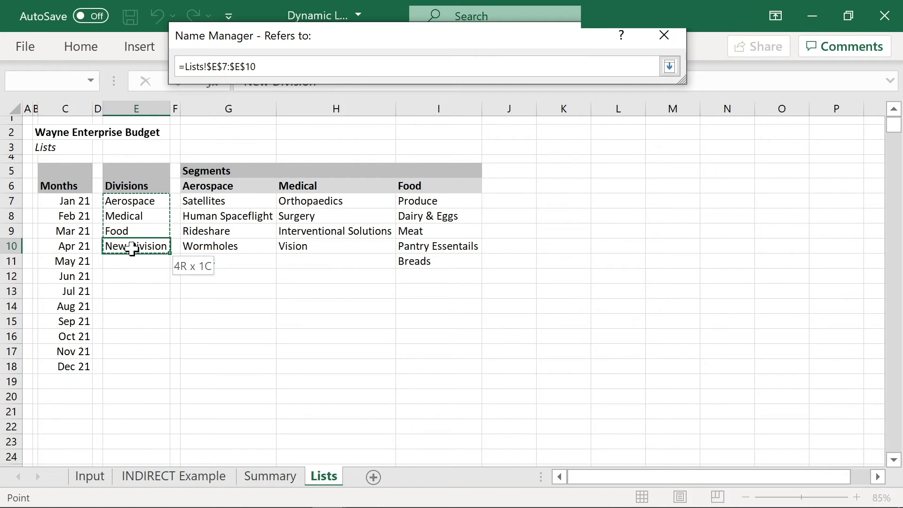
pyautogui.press('Return')
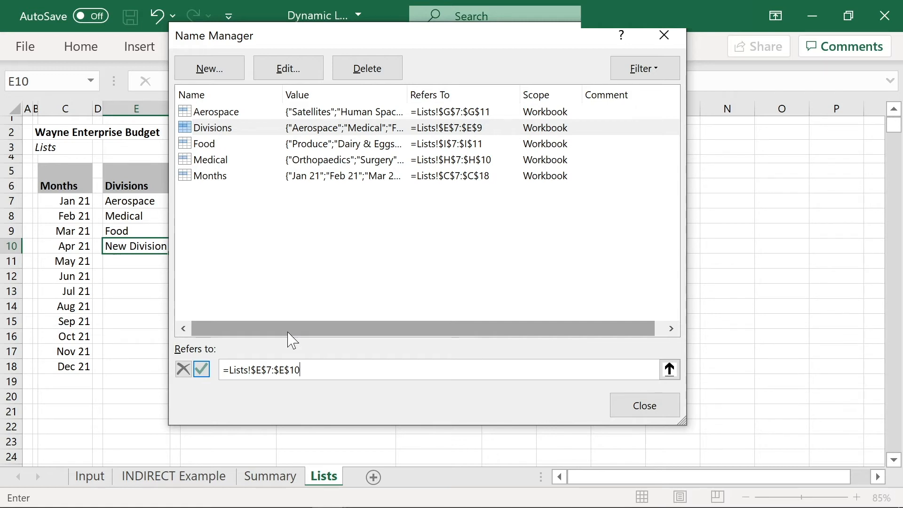
# - Reset the Divisions name's reference to =Lists!$E$7:$E$9 and delete New Division from E10 on the Lists sheet
pyautogui.click(670, 370)
pyautogui.write('+')
pyautogui.click(128, 202)
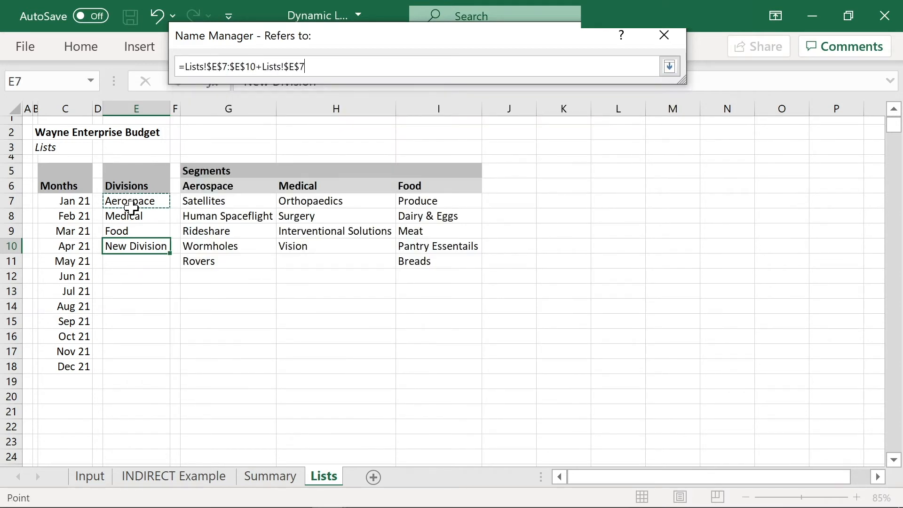
pyautogui.moveTo(310, 67); pyautogui.dragTo(179, 67)
pyautogui.press('BackSpace')
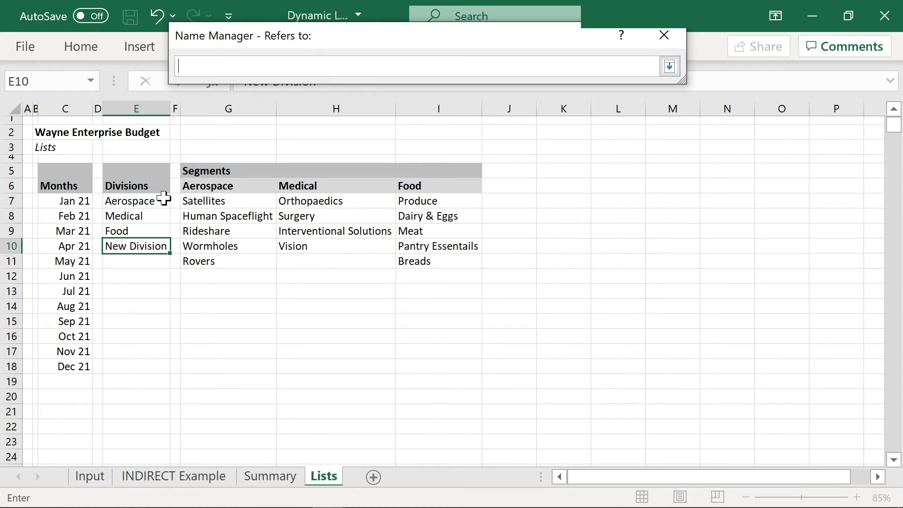
pyautogui.moveTo(162, 201); pyautogui.dragTo(152, 230)
pyautogui.click(669, 66)
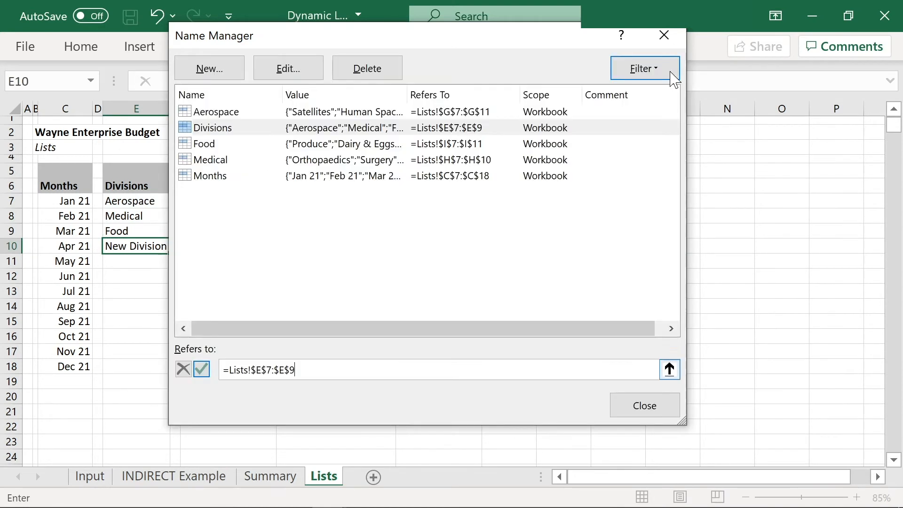
pyautogui.click(207, 373)
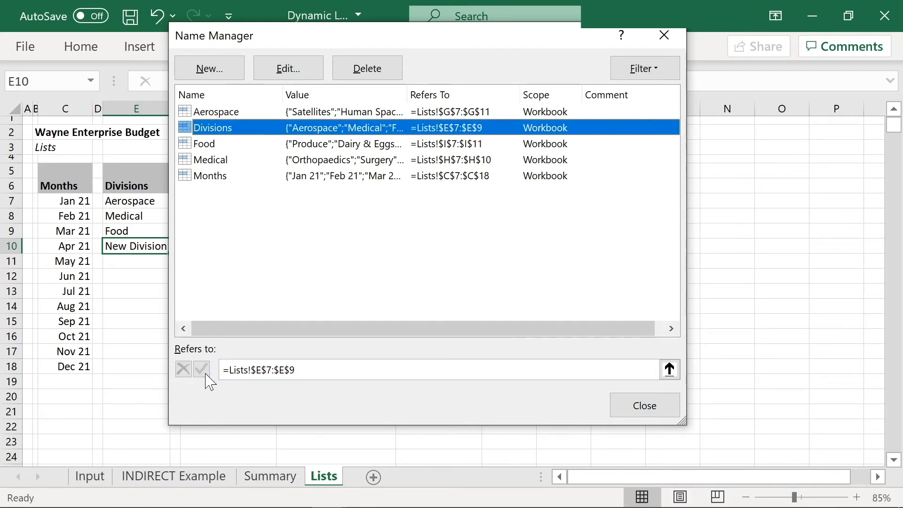
pyautogui.click(631, 403)
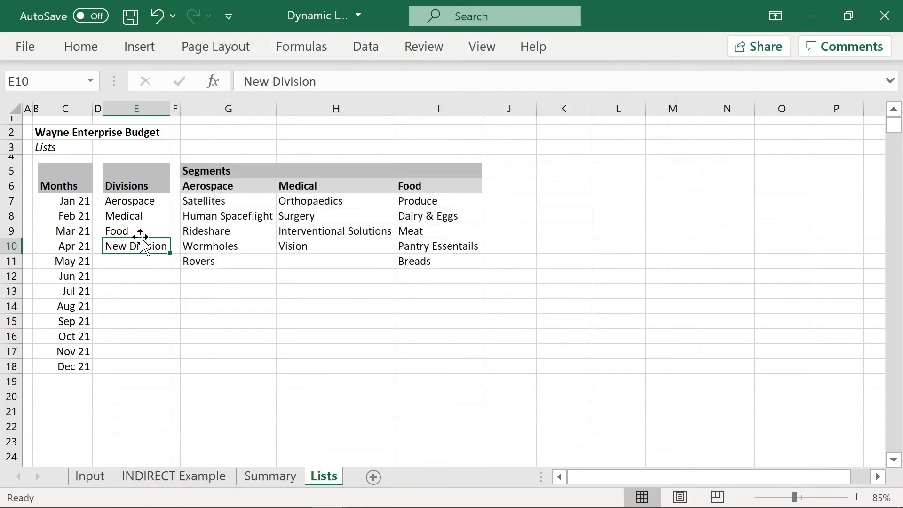
pyautogui.press('Delete')
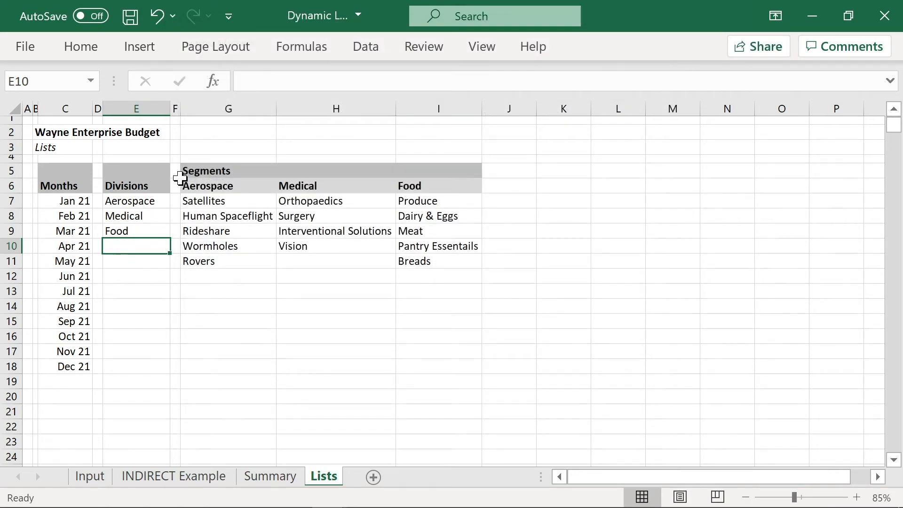
# - Add a list validation with the source =Medical to Segment cell D6 on the Input sheet and check its drop-down options
pyautogui.click(91, 478)
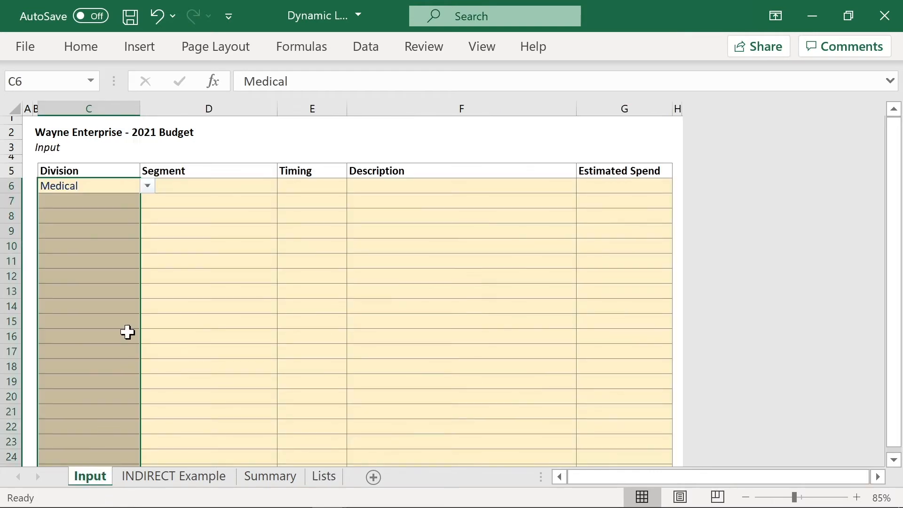
pyautogui.click(247, 184)
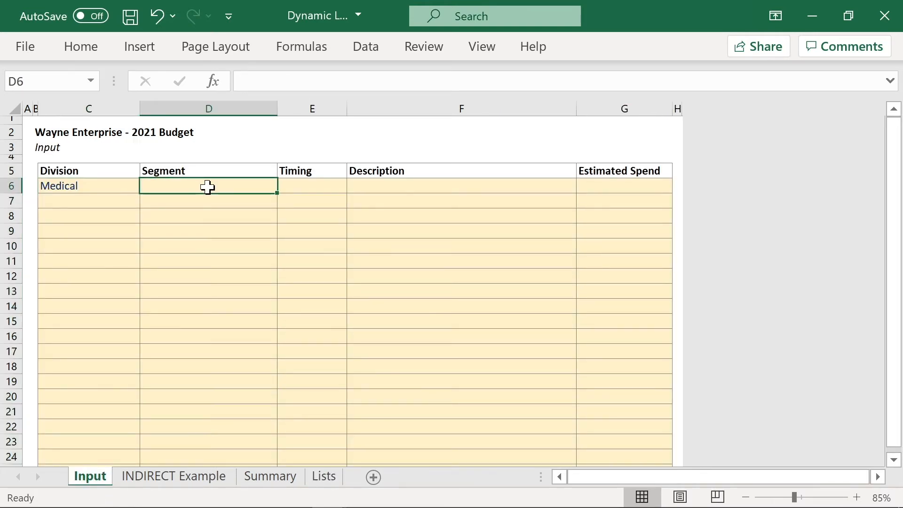
pyautogui.click(365, 47)
pyautogui.click(637, 118)
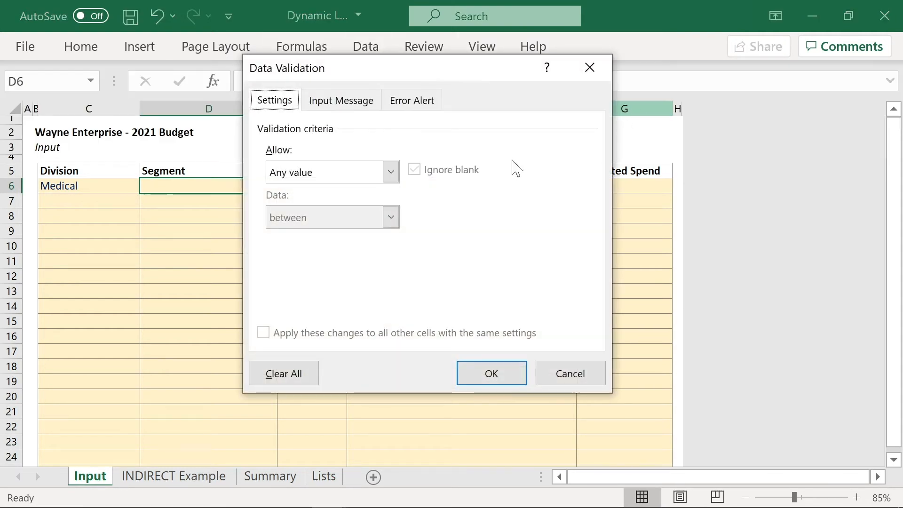
pyautogui.click(299, 178)
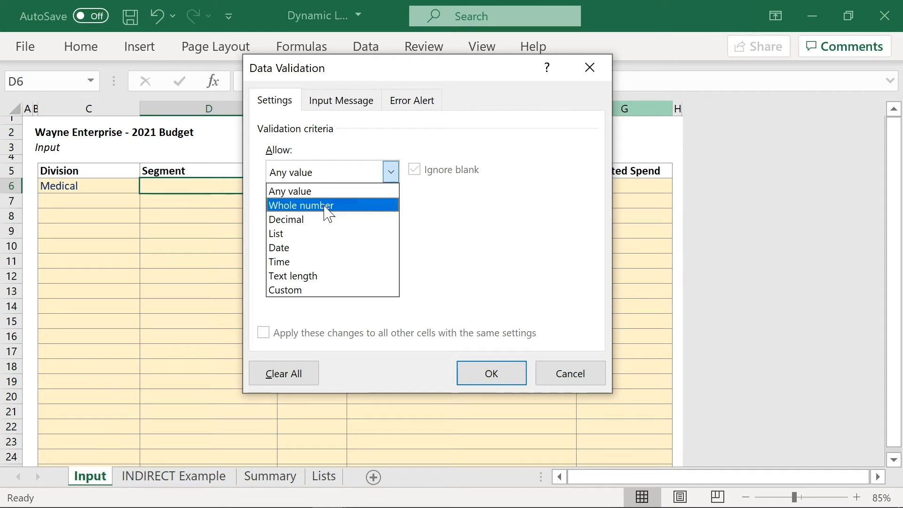
pyautogui.click(311, 234)
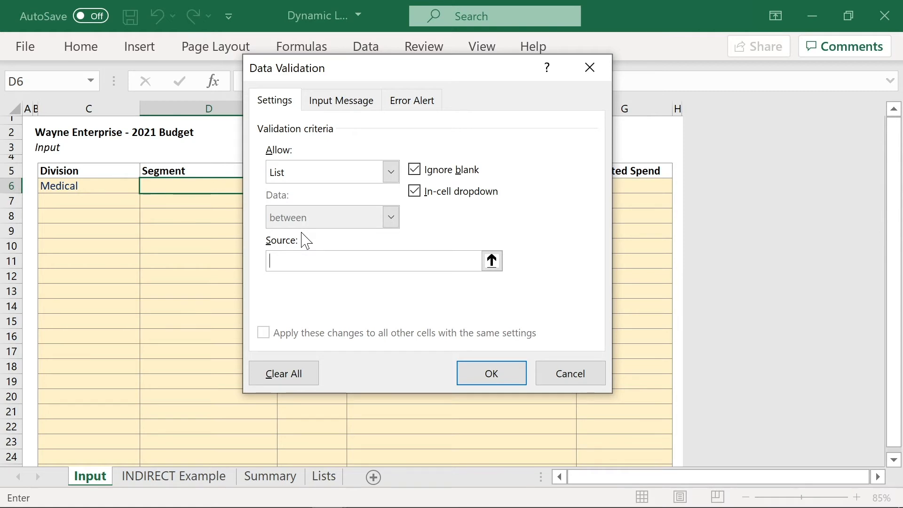
pyautogui.write('=Medical')
pyautogui.click(496, 373)
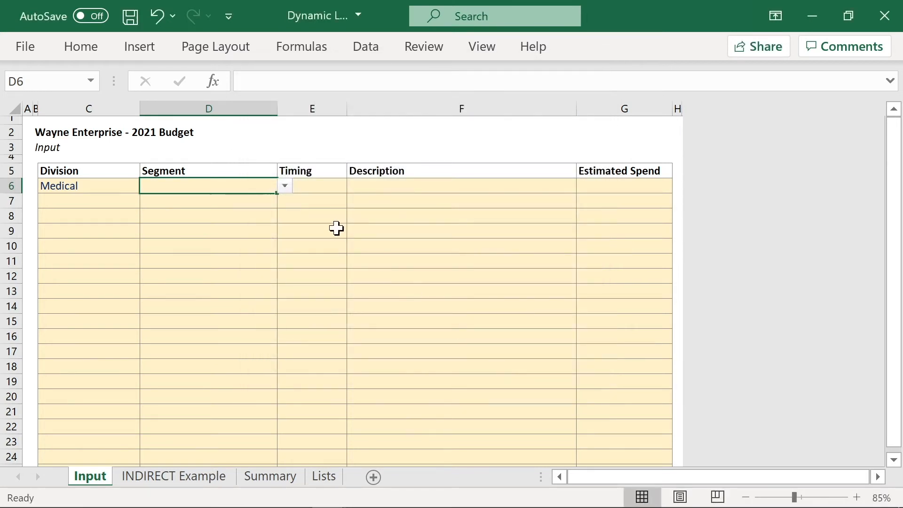
pyautogui.click(285, 186)
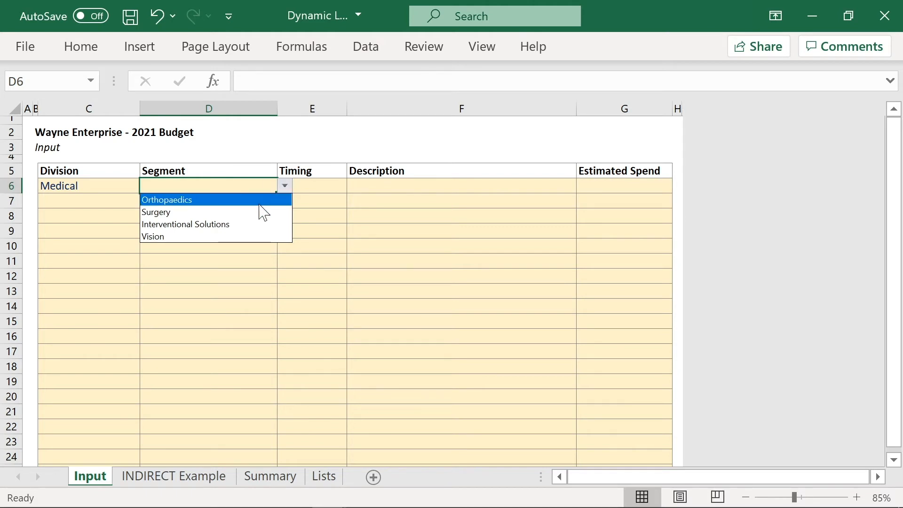
pyautogui.click(284, 186)
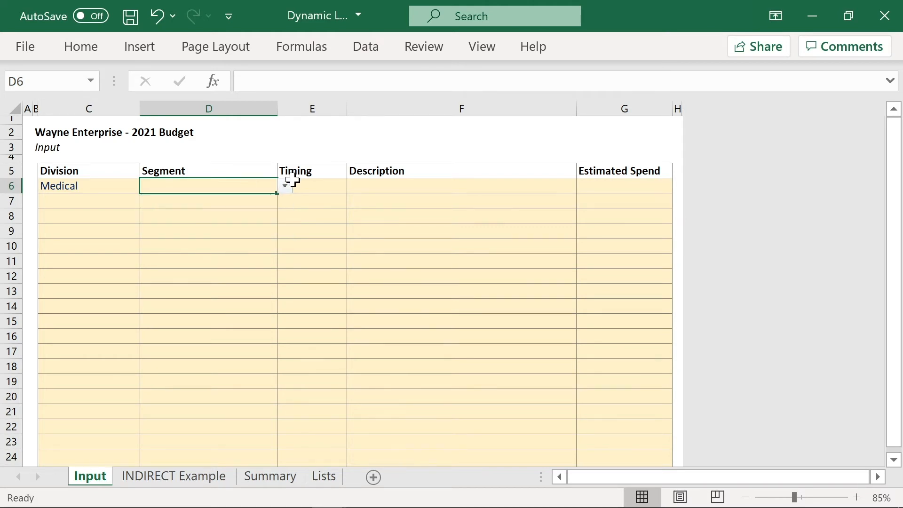
# - Choose Aerospace as the division in C6 from its drop-down list
pyautogui.click(116, 184)
pyautogui.click(147, 186)
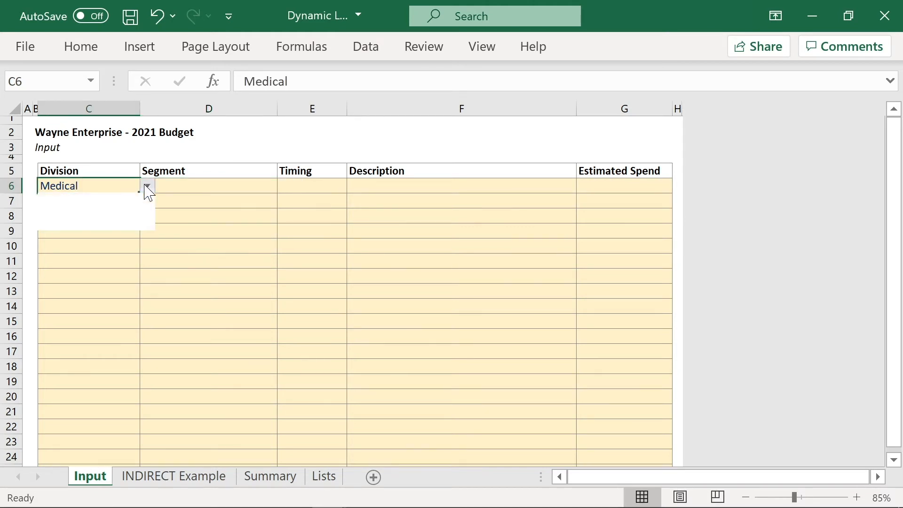
pyautogui.click(124, 198)
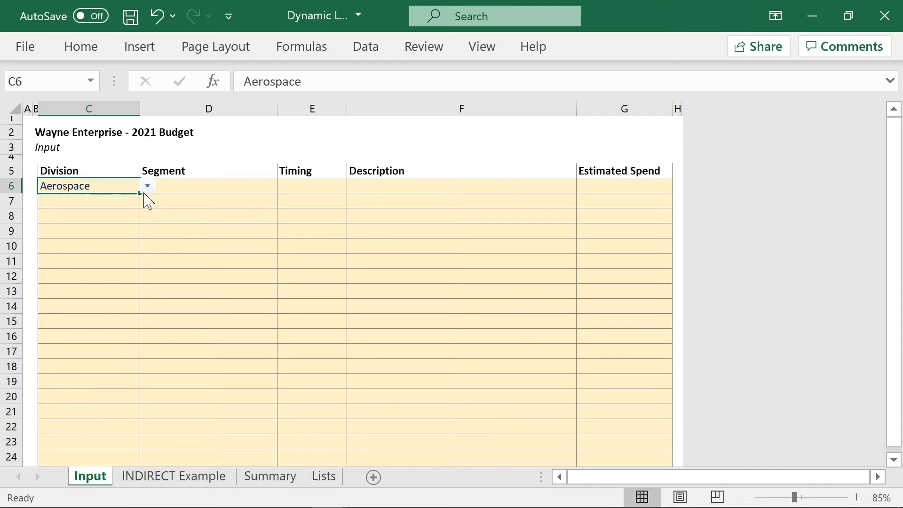
# - Check the segment options offered in D6 on the Input sheet and review the cell's data validation source
pyautogui.click(229, 184)
pyautogui.click(285, 186)
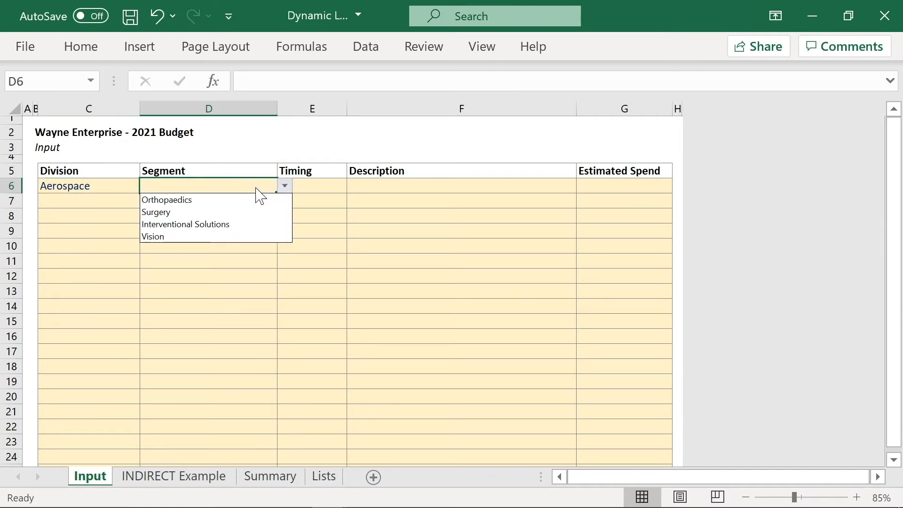
pyautogui.click(232, 186)
pyautogui.click(381, 45)
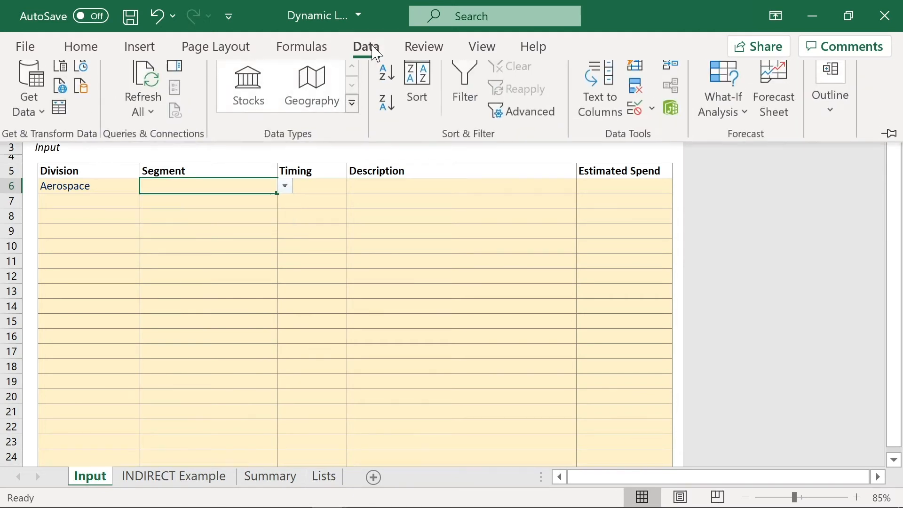
pyautogui.click(636, 115)
pyautogui.click(329, 261)
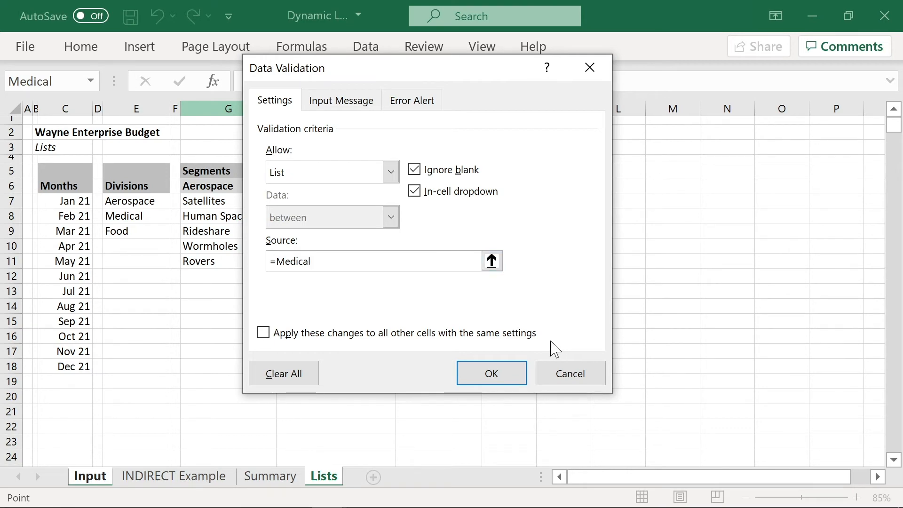
pyautogui.click(561, 376)
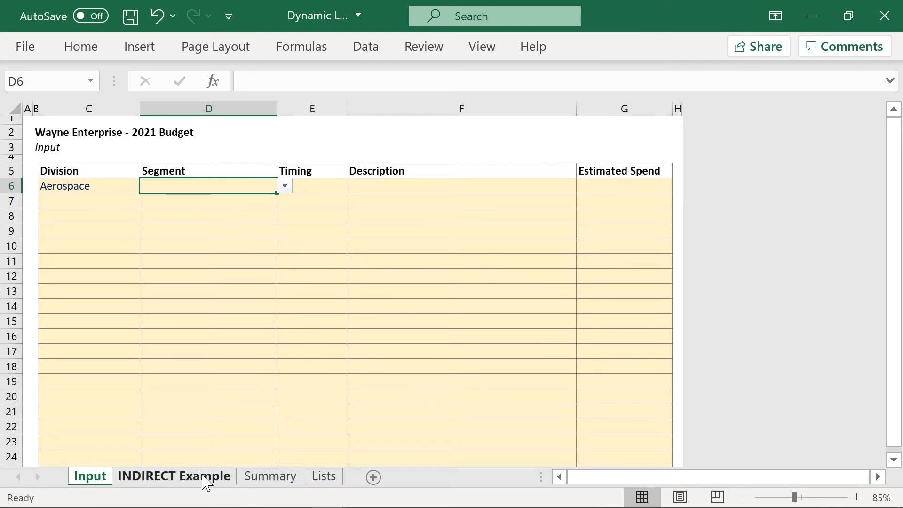
# - Enter the direct reference =F13 in the Contents of Cell field D6 on the INDIRECT Example sheet
pyautogui.click(174, 477)
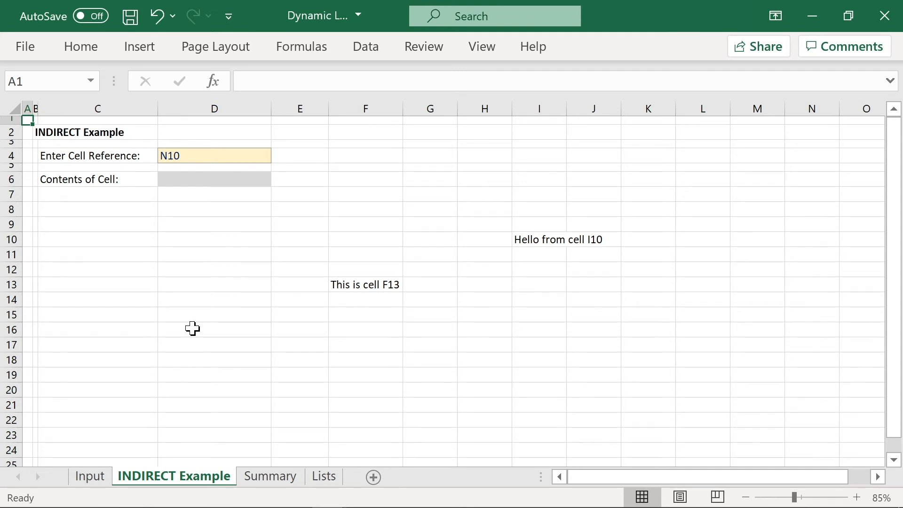
pyautogui.click(372, 285)
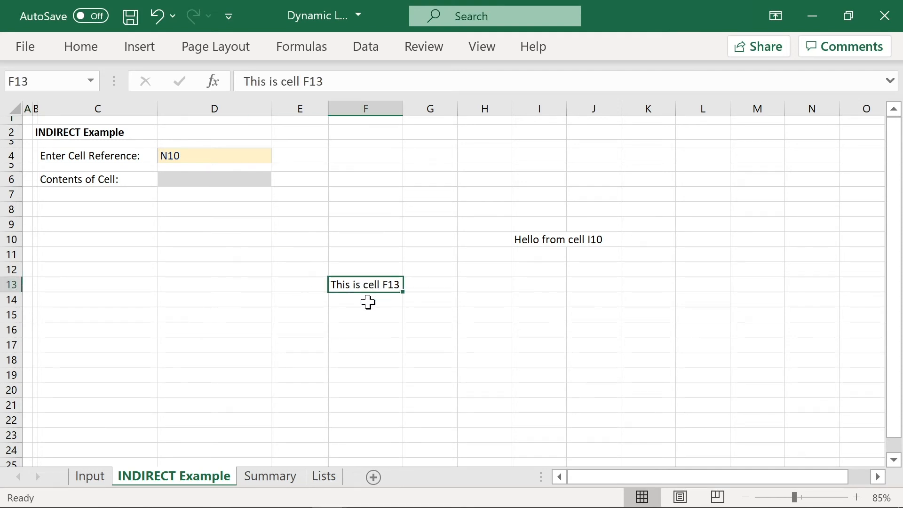
pyautogui.click(217, 179)
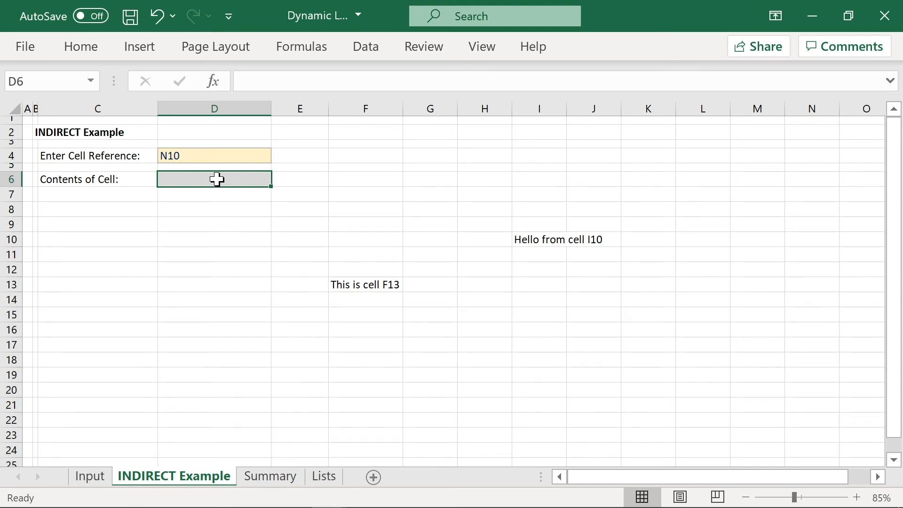
pyautogui.write('=F13')
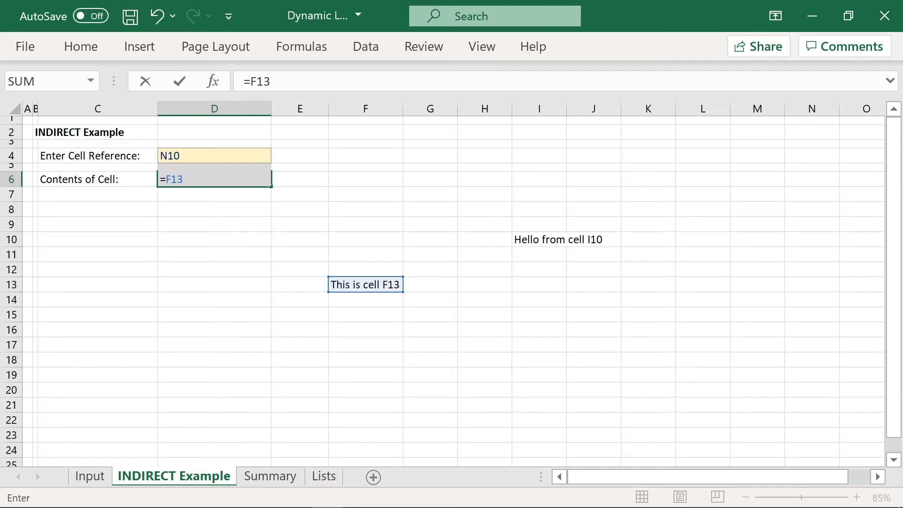
pyautogui.press('Return')
pyautogui.click(217, 179)
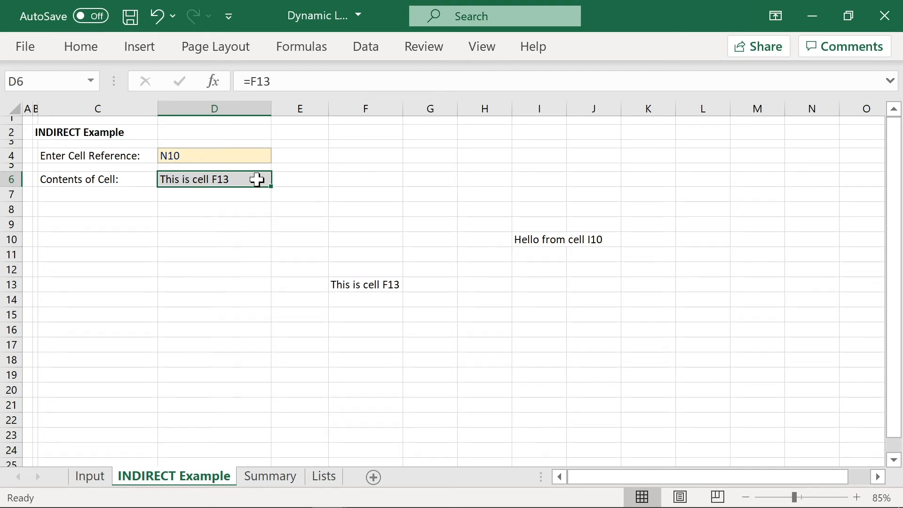
# - Set the Enter Cell Reference field D4 to I10 and compare it with the formula in D6
pyautogui.click(226, 155)
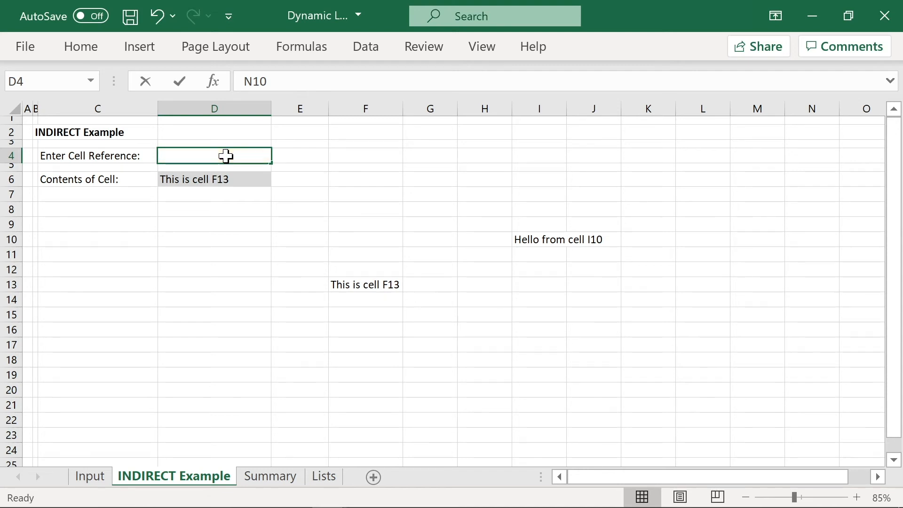
pyautogui.write('I10')
pyautogui.press('Return')
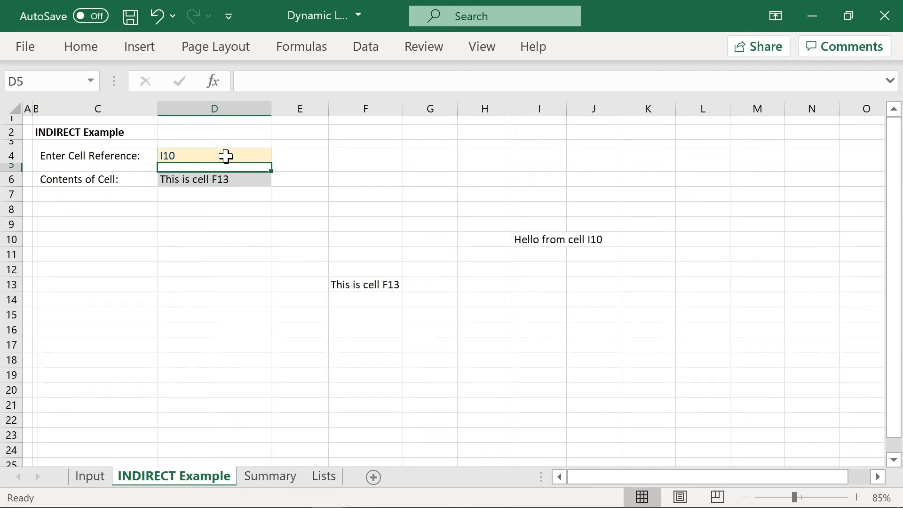
pyautogui.click(244, 179)
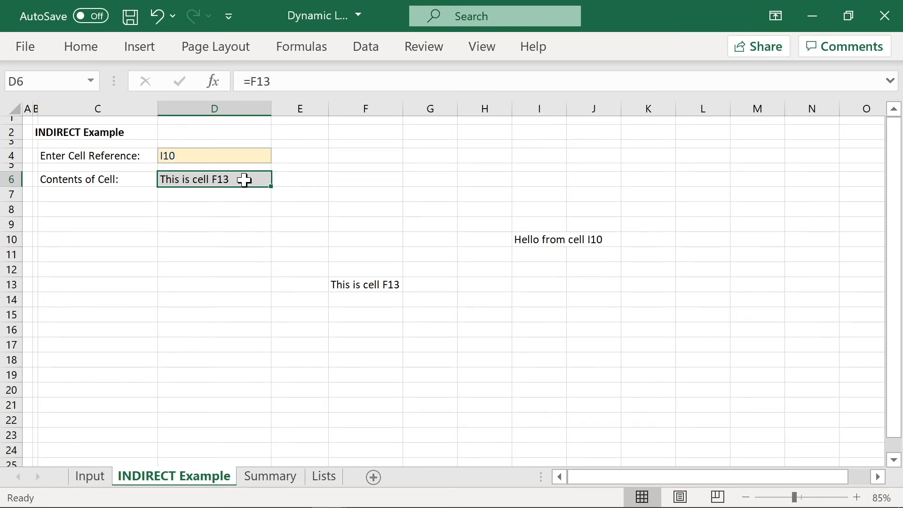
pyautogui.click(242, 154)
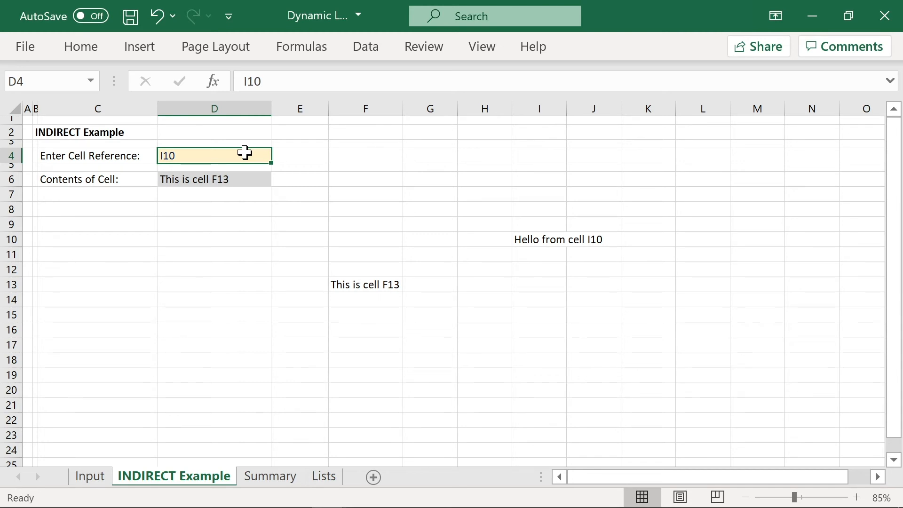
# - Replace the formula in the Contents of Cell field D6 with =INDIRECT(D4)
pyautogui.click(239, 182)
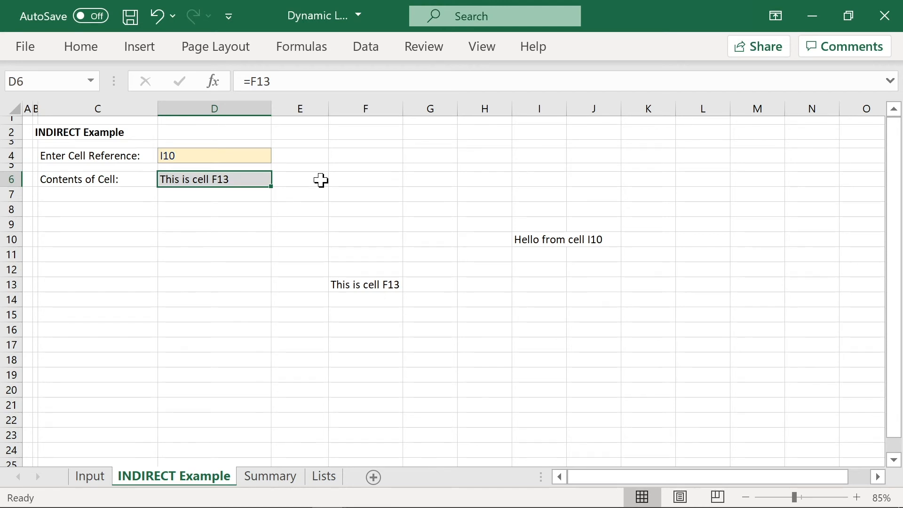
pyautogui.write('=INDIRE')
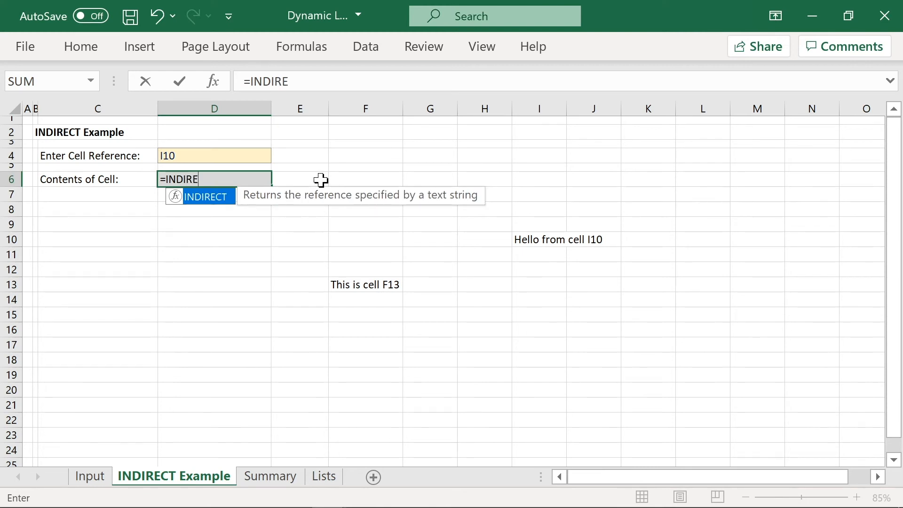
pyautogui.write('CT(')
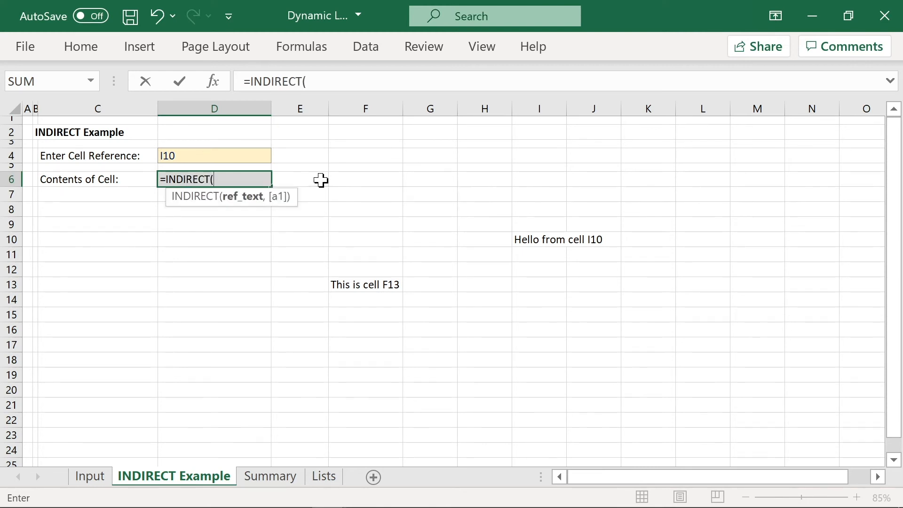
pyautogui.click(218, 156)
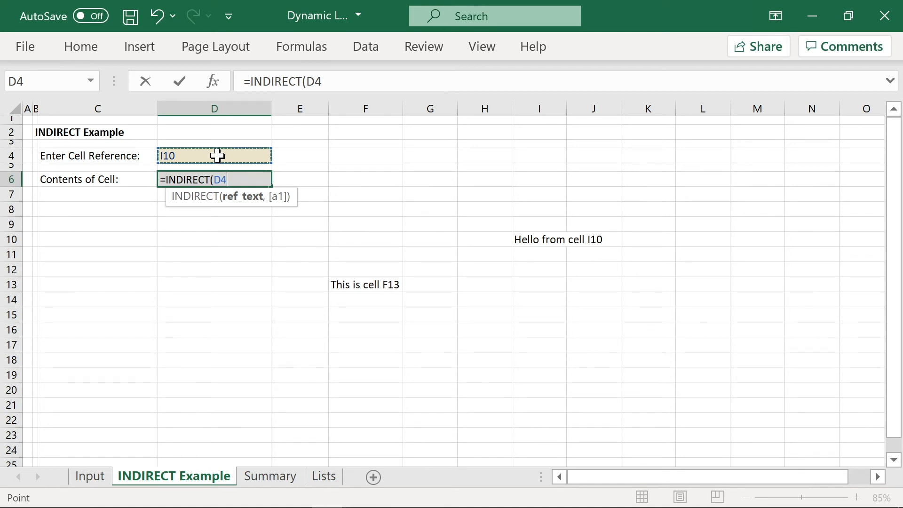
pyautogui.write(')')
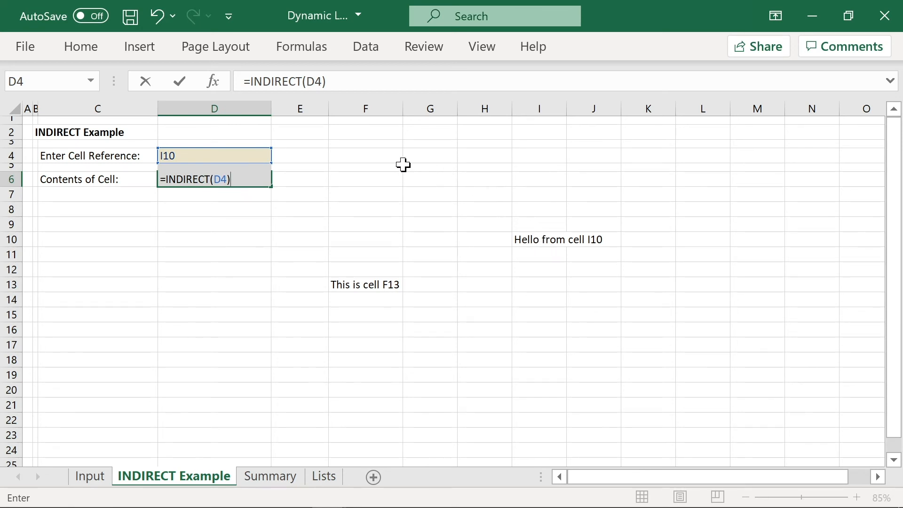
pyautogui.press('Return')
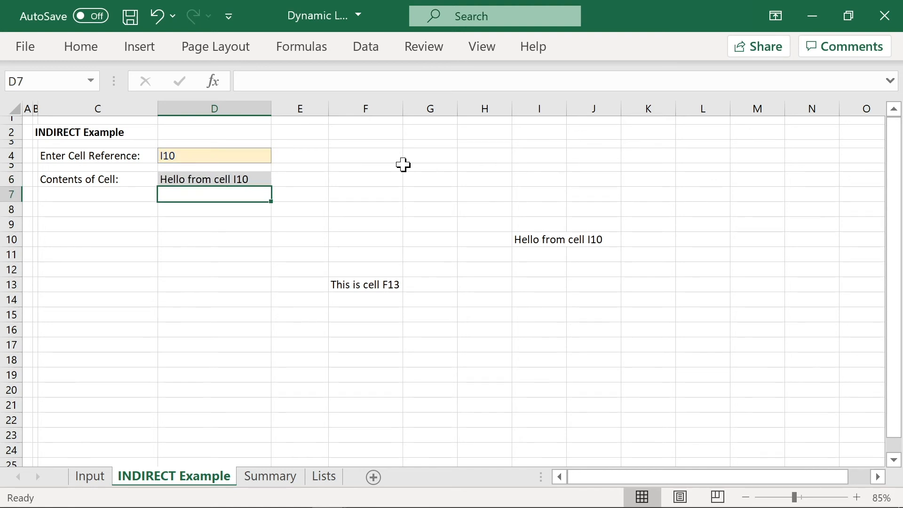
# - Set the cell reference in D4 to F13 and check the formula and its result in D6
pyautogui.press('Up')
pyautogui.press('Up')
pyautogui.press('Up')
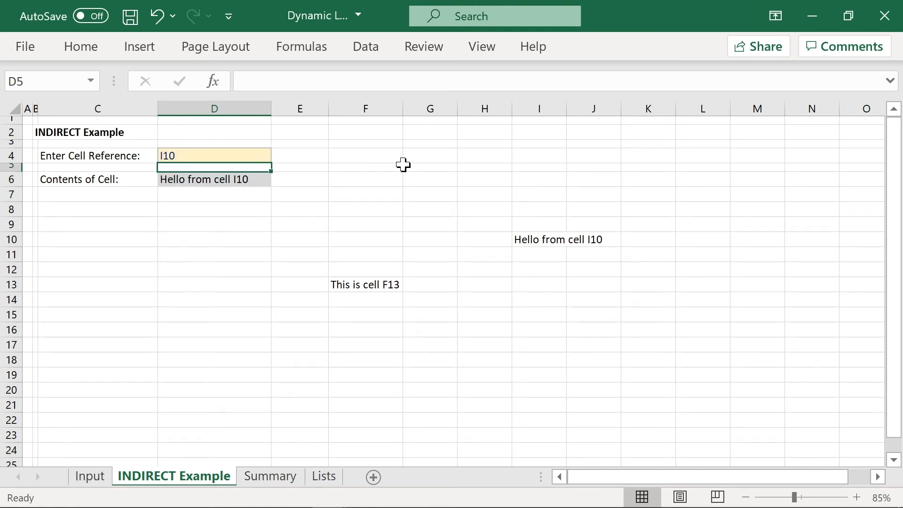
pyautogui.write('F13')
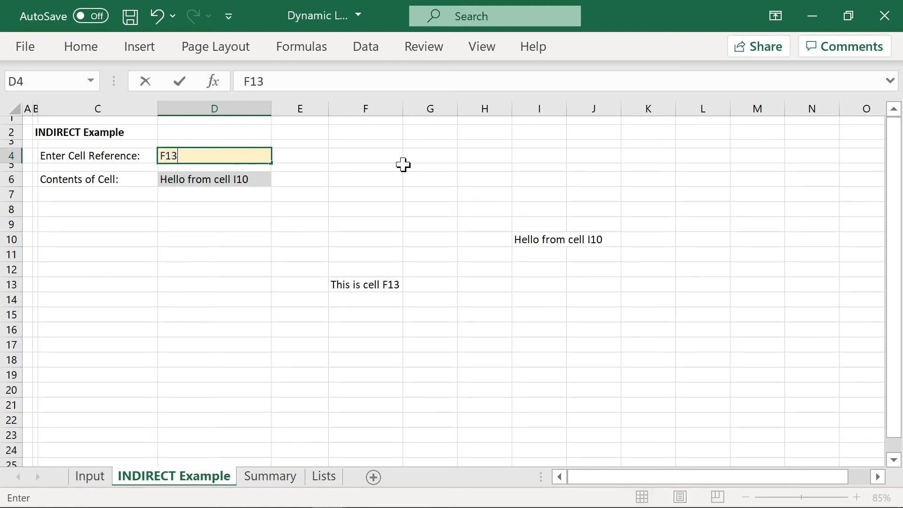
pyautogui.press('Return')
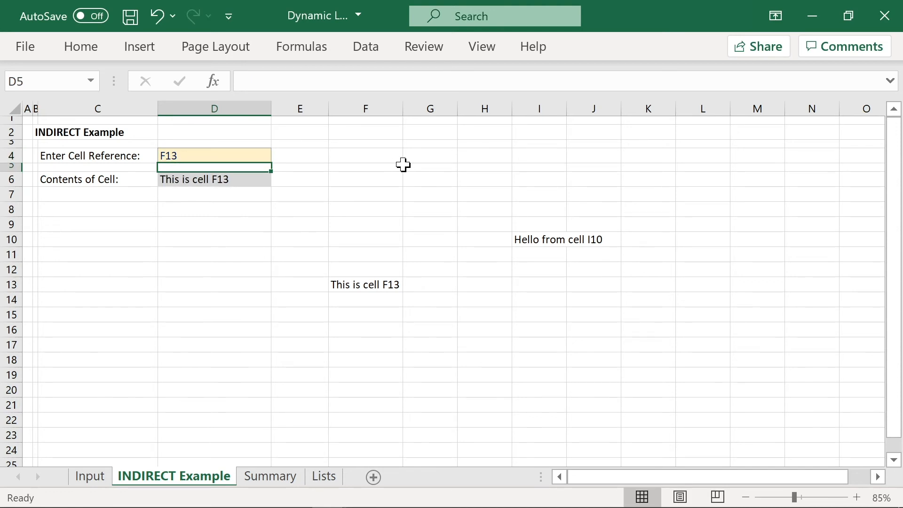
pyautogui.click(245, 179)
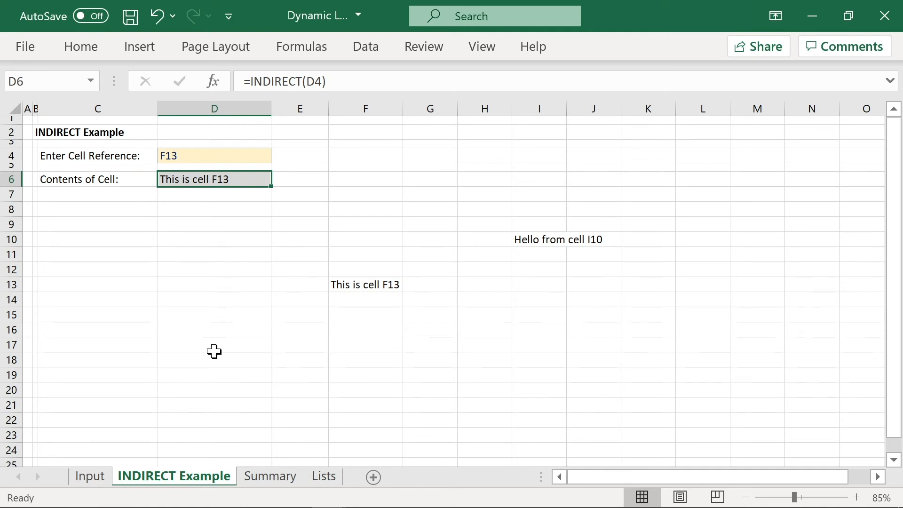
# - Select Segment cells D6:D30 on the Input sheet and open their data validation, extending the existing settings to all of them
pyautogui.click(94, 477)
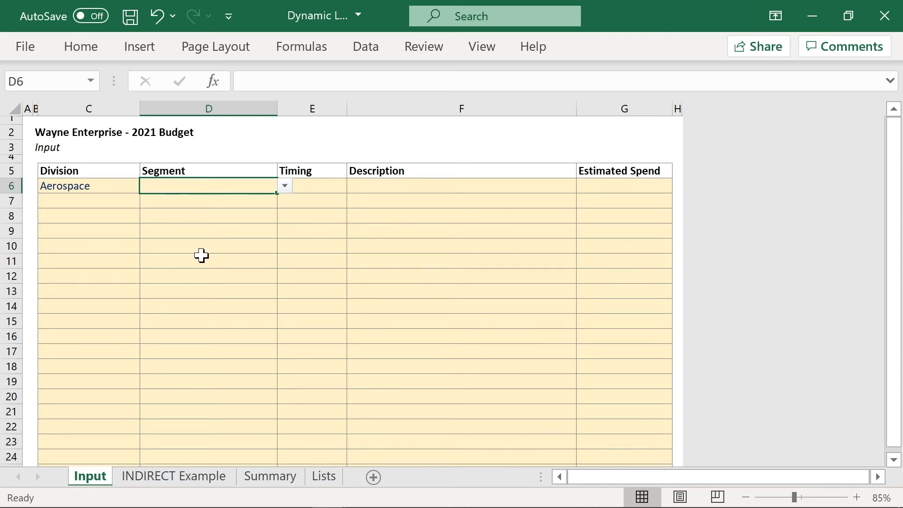
pyautogui.scroll(-6, 201, 255)
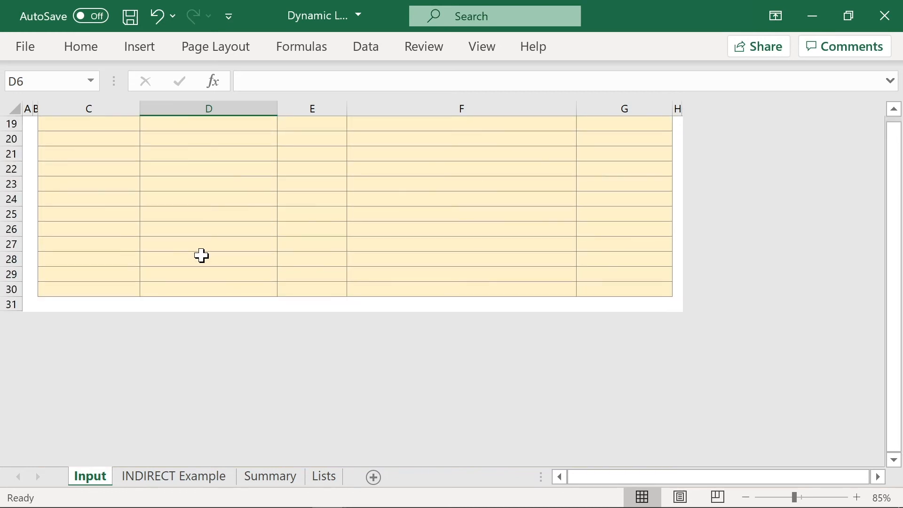
pyautogui.keyDown('shift'); pyautogui.click(209, 290); pyautogui.keyUp('shift')
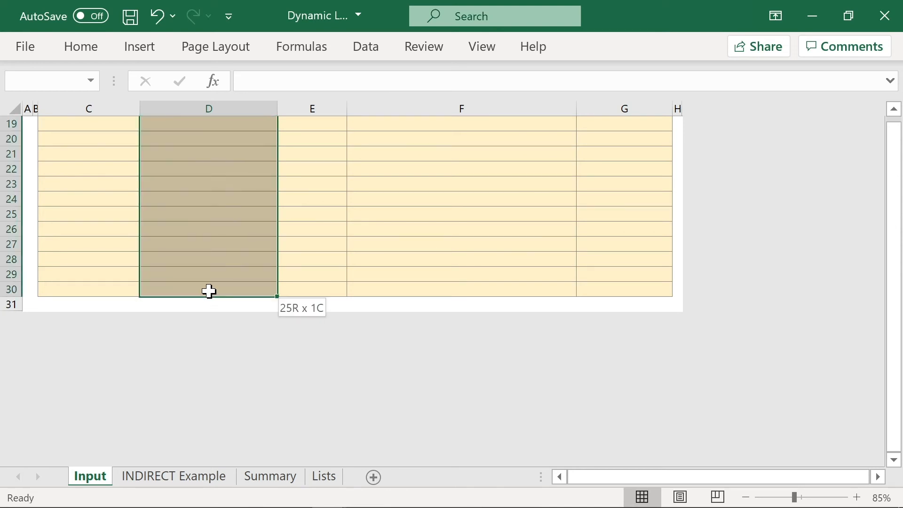
pyautogui.scroll(6, 208, 291)
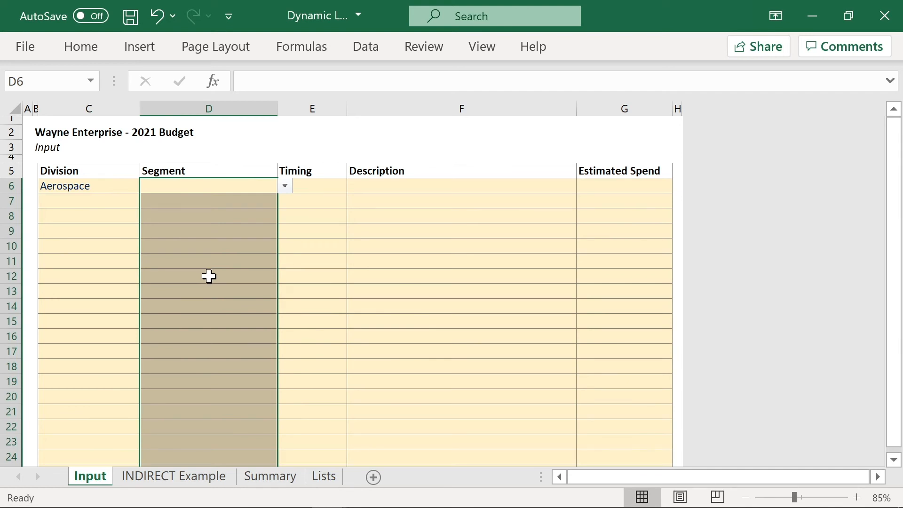
pyautogui.click(380, 50)
pyautogui.click(636, 115)
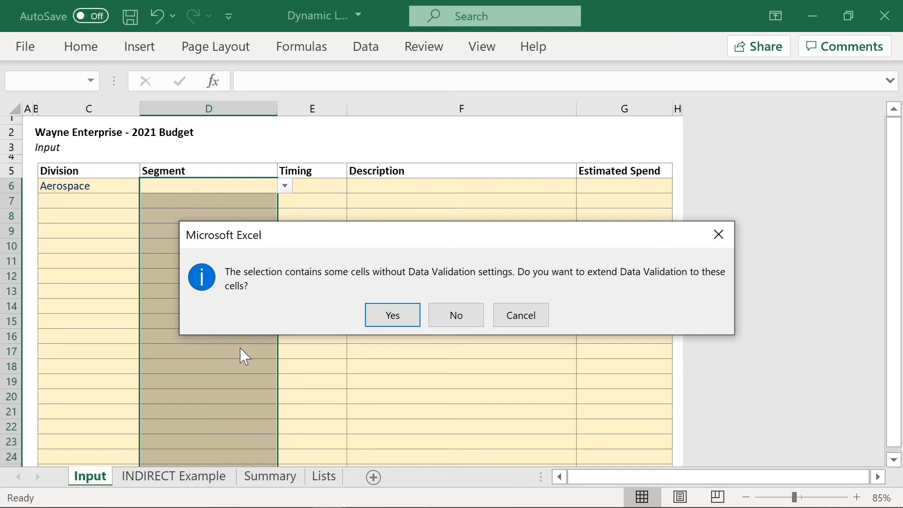
pyautogui.click(399, 319)
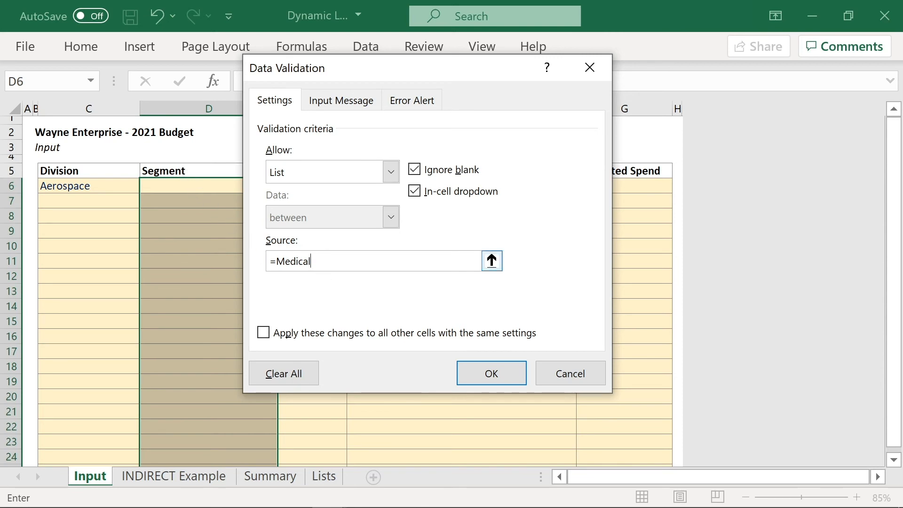
# - Set the list validation source for the selected Segment cells to =INDIRECT(C6)
pyautogui.hotkey('ctrl', 'a')
pyautogui.press('BackSpace')
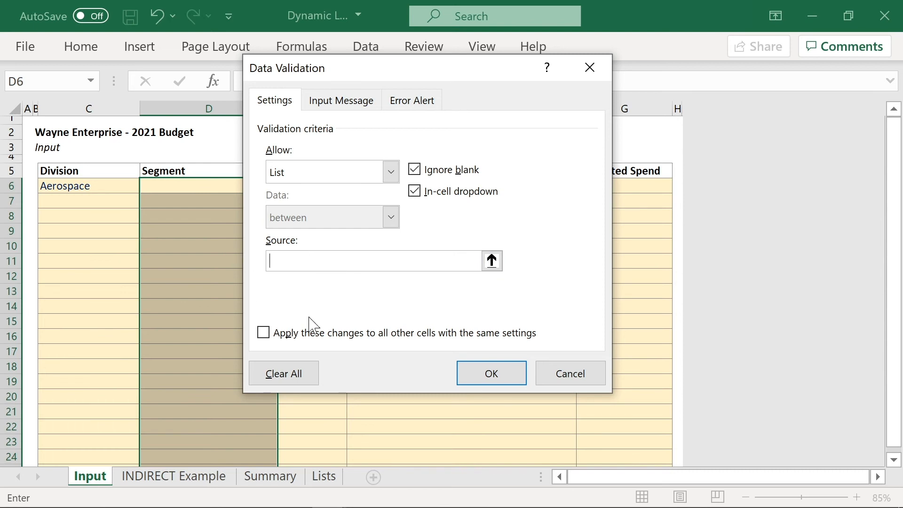
pyautogui.write('=INDIRECT(C')
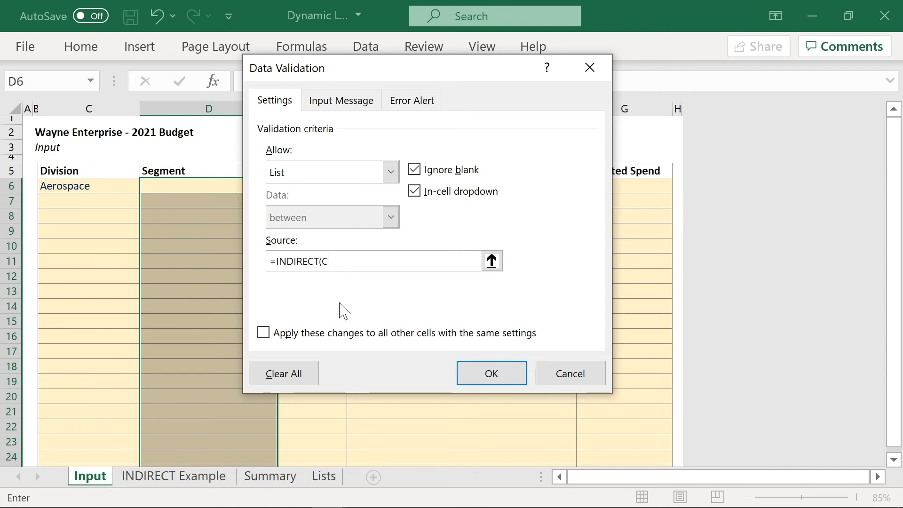
pyautogui.write('6)')
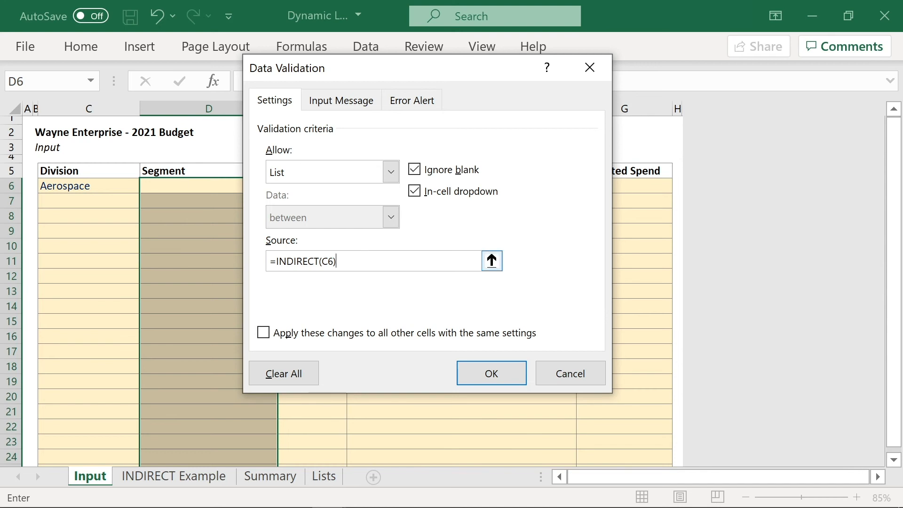
pyautogui.click(492, 374)
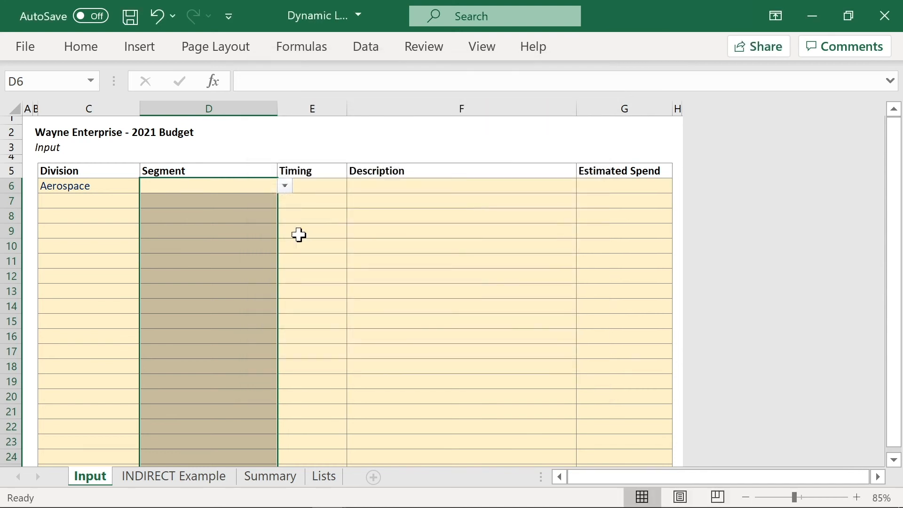
# - Check which segments the drop-down in D6 offers for the Aerospace division, without choosing one
pyautogui.click(255, 190)
pyautogui.click(290, 188)
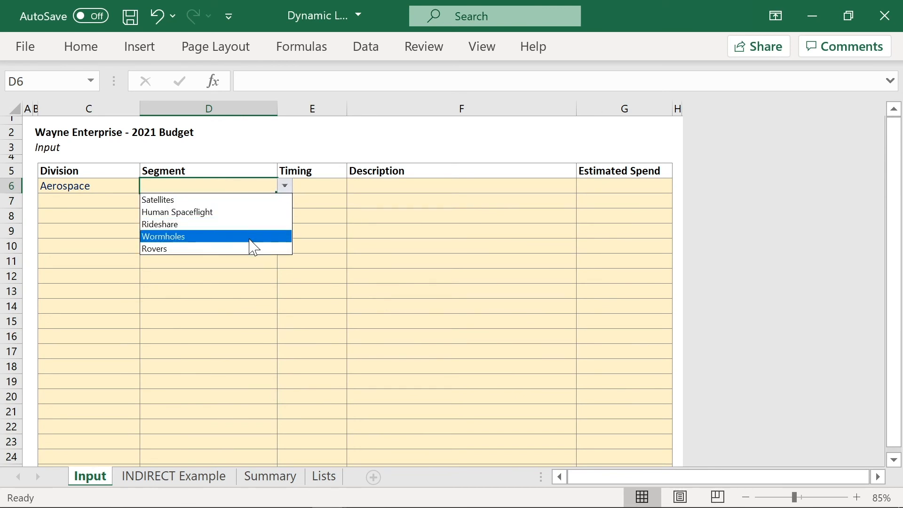
pyautogui.click(250, 185)
pyautogui.click(87, 185)
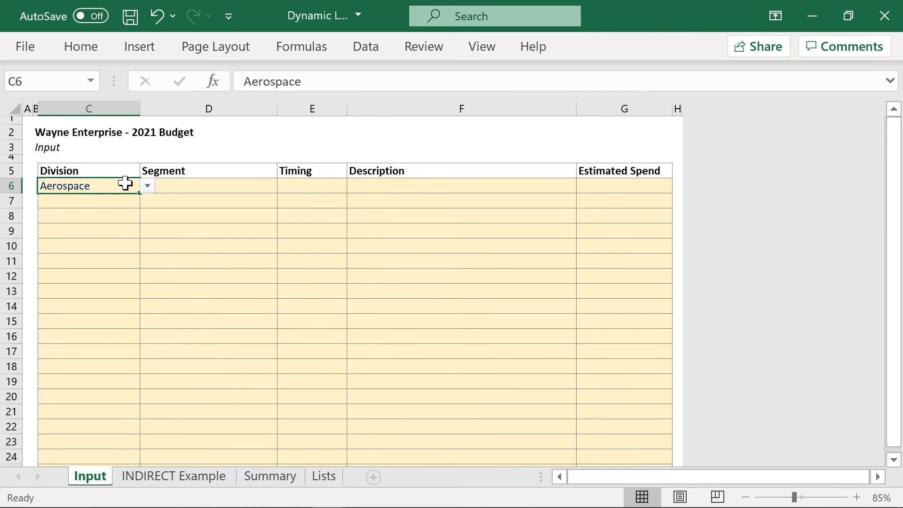
# - Set the Division in C6 to Food and check which segments the drop-down in D6 offers, leaving the segment blank
pyautogui.click(148, 187)
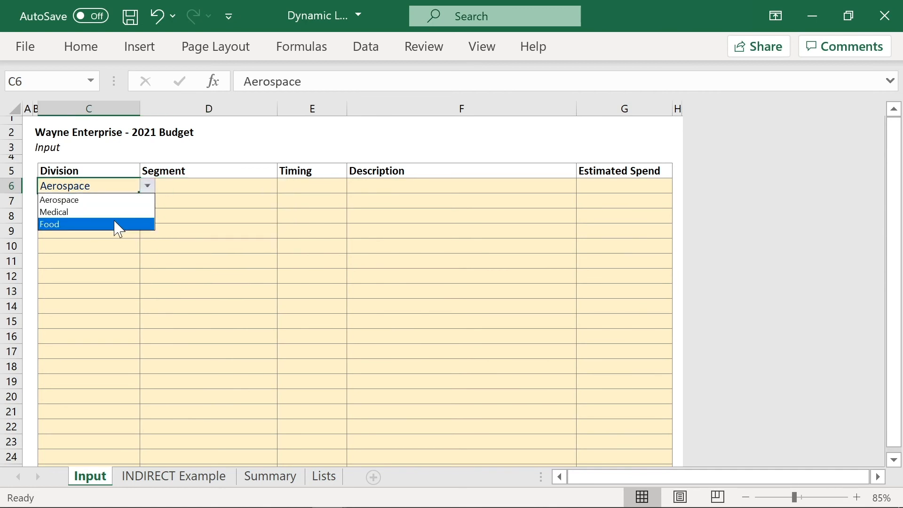
pyautogui.click(115, 226)
pyautogui.click(262, 186)
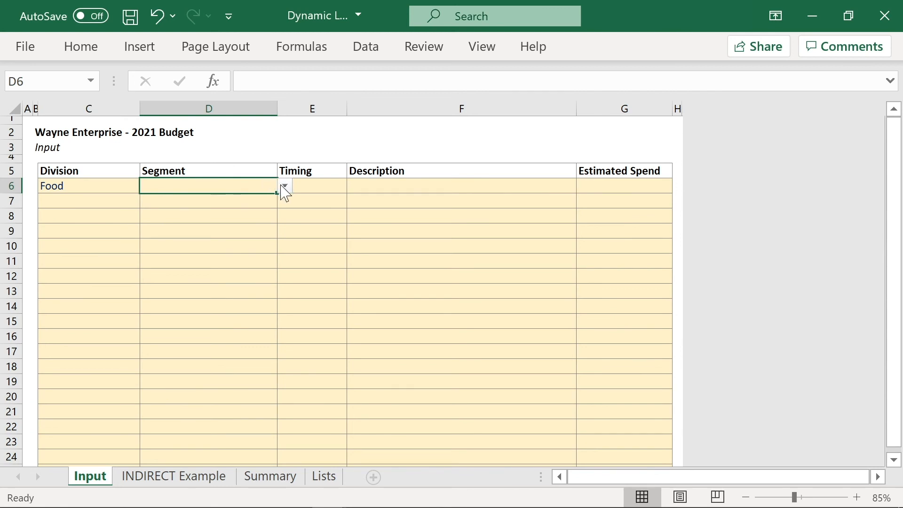
pyautogui.click(283, 186)
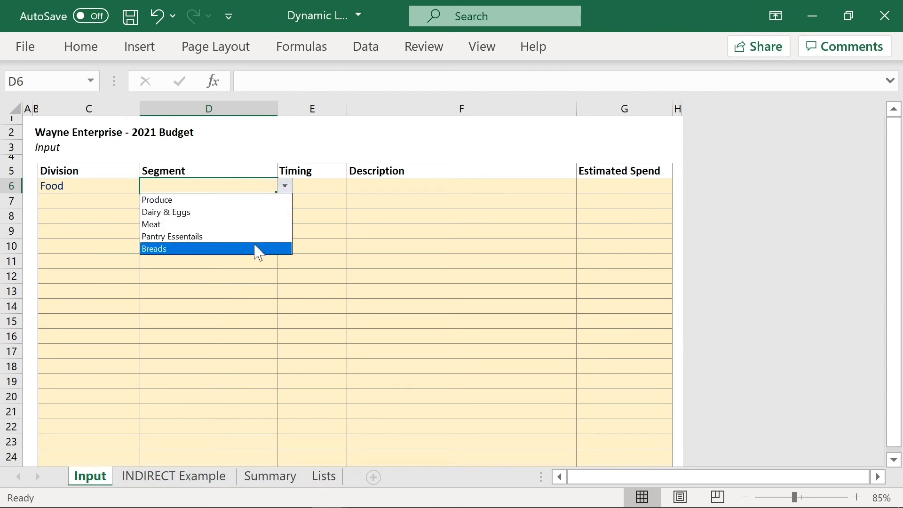
pyautogui.click(246, 185)
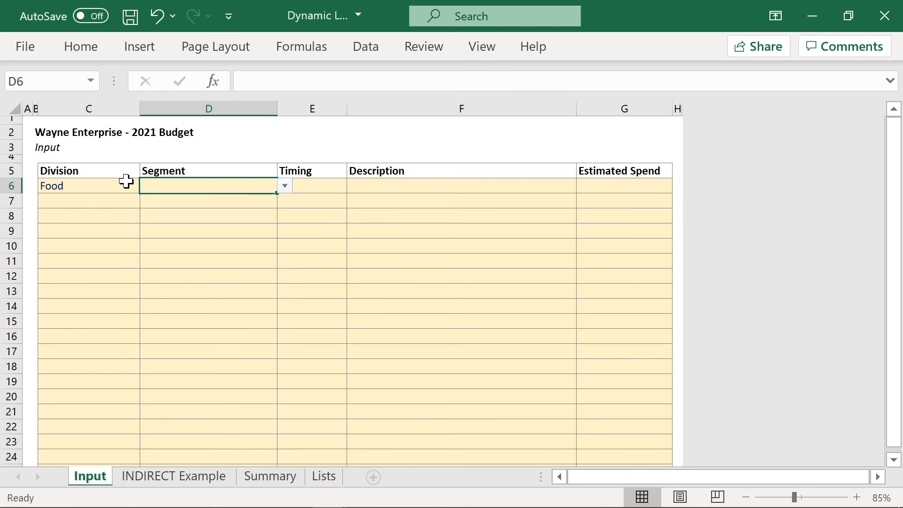
pyautogui.click(93, 185)
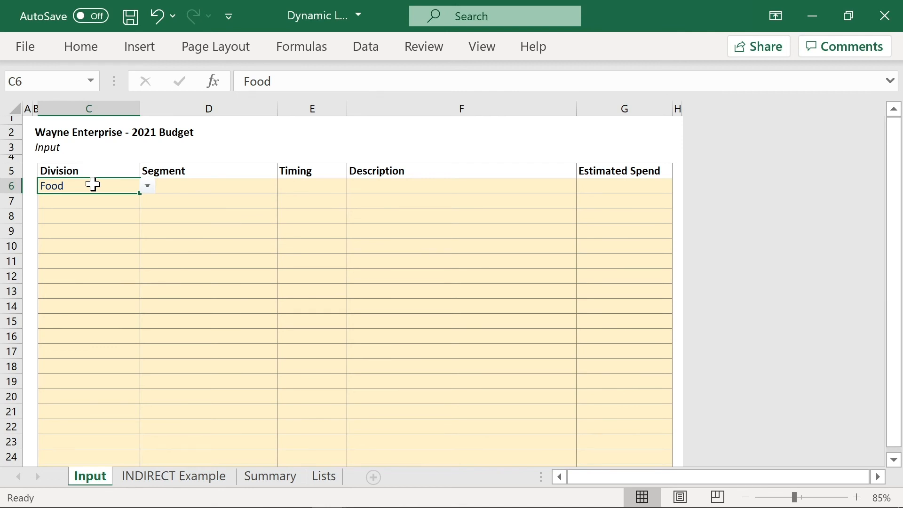
pyautogui.click(262, 187)
pyautogui.click(285, 186)
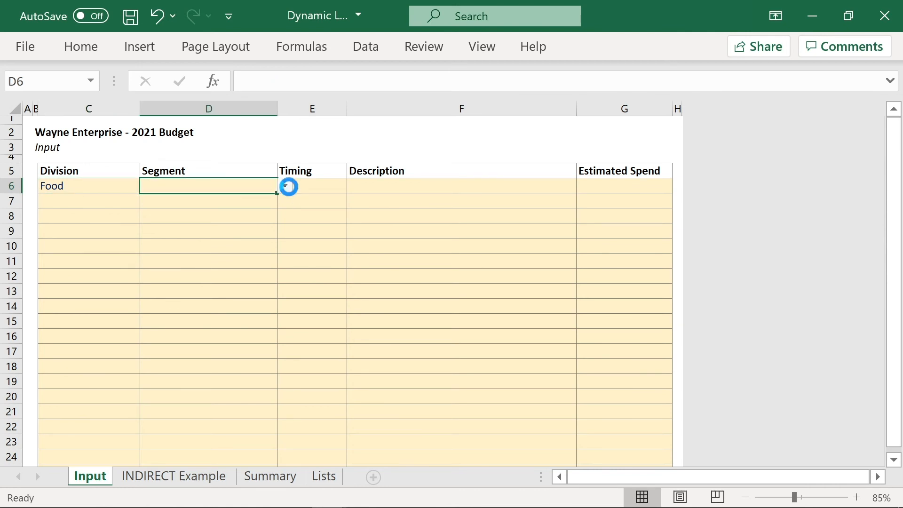
pyautogui.click(249, 178)
# - Set the Division in C7 to Medical and check which segments D7 offers, without choosing one
pyautogui.click(108, 203)
pyautogui.click(147, 200)
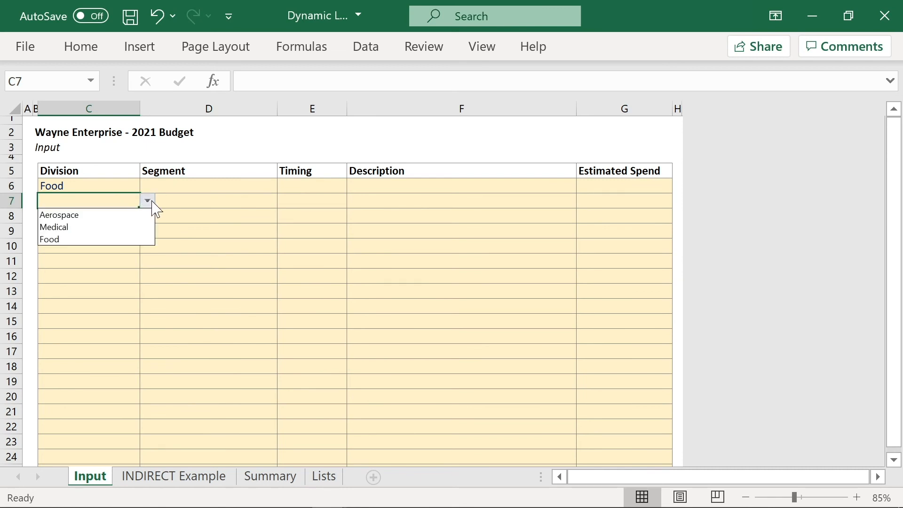
pyautogui.click(120, 231)
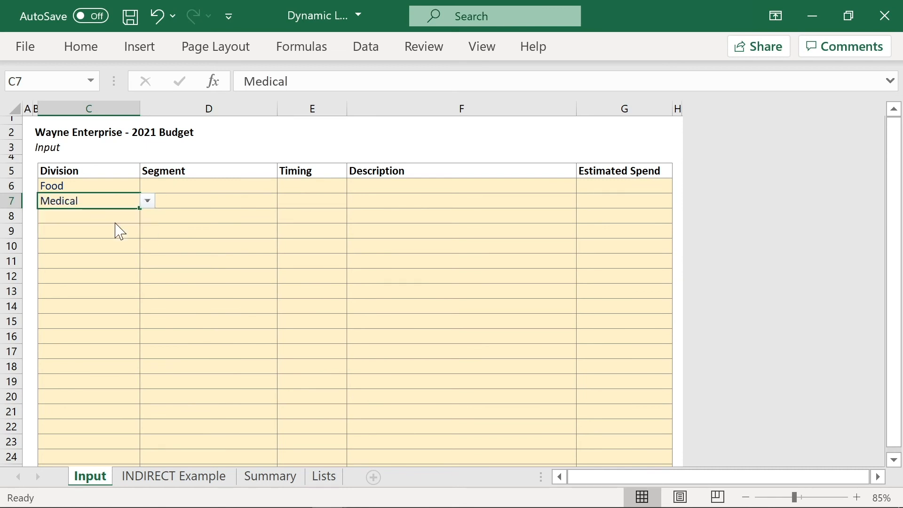
pyautogui.click(194, 201)
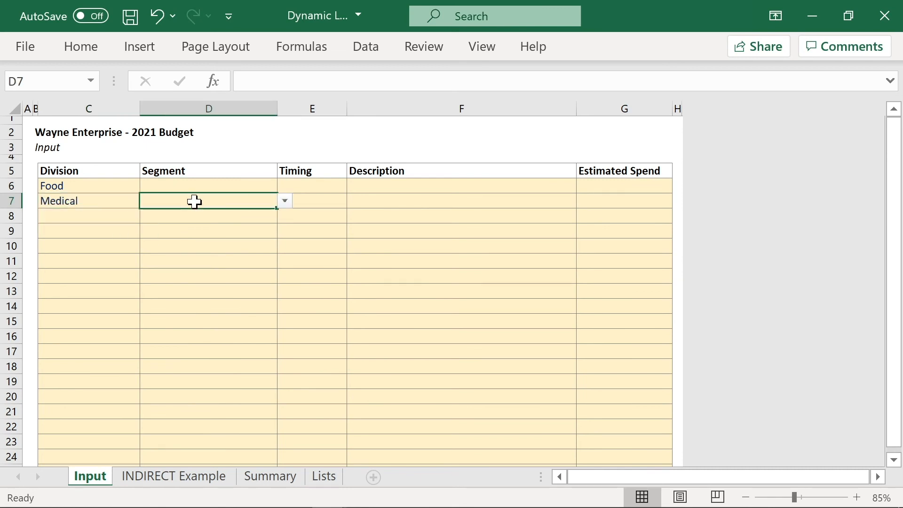
pyautogui.click(285, 202)
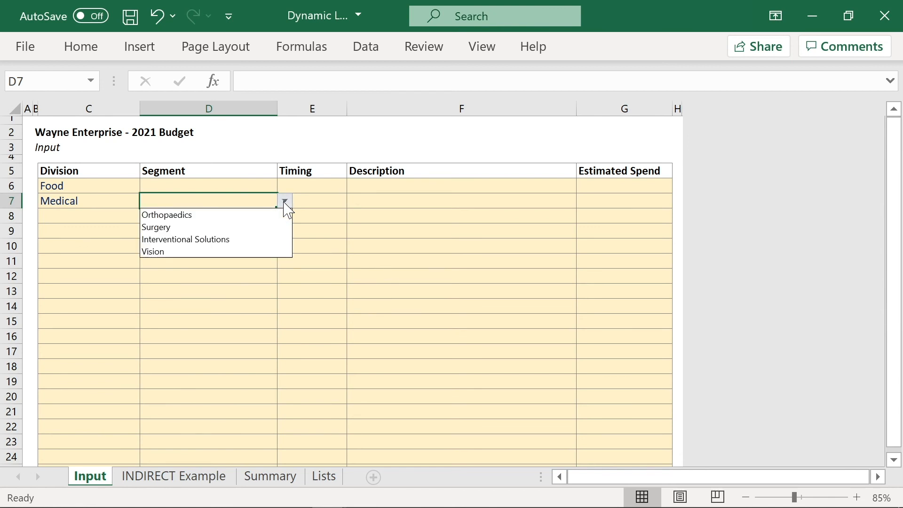
pyautogui.click(210, 198)
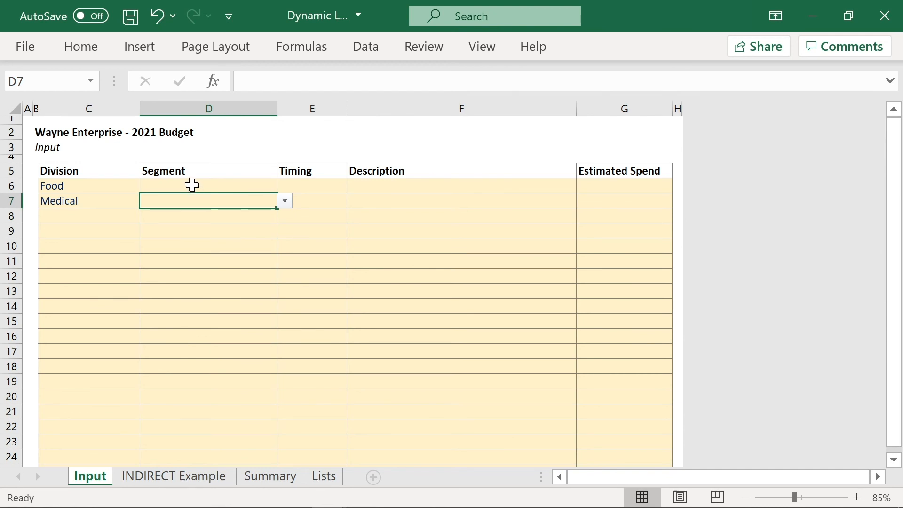
# - Select Segment cells D6:D30 and review the source formula in their data validation, closing it without changes
pyautogui.click(192, 185)
pyautogui.scroll(-1, 193, 309)
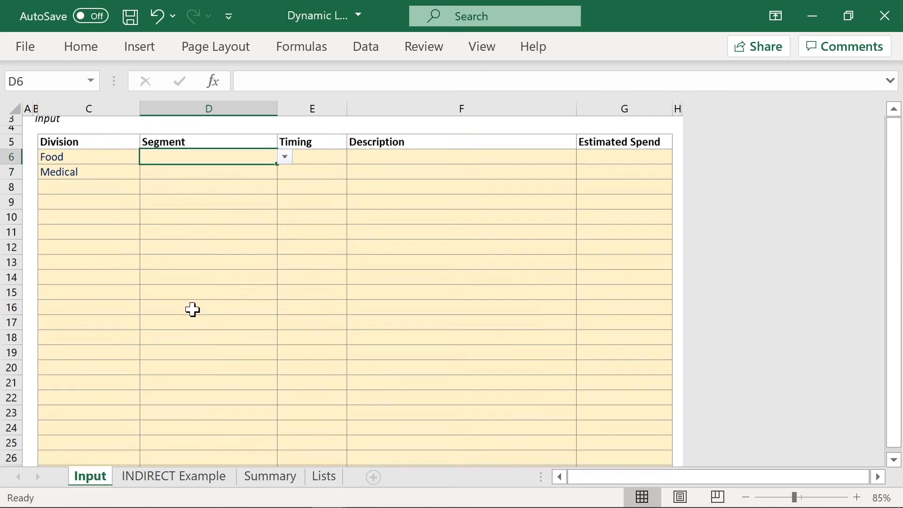
pyautogui.scroll(-2, 192, 309)
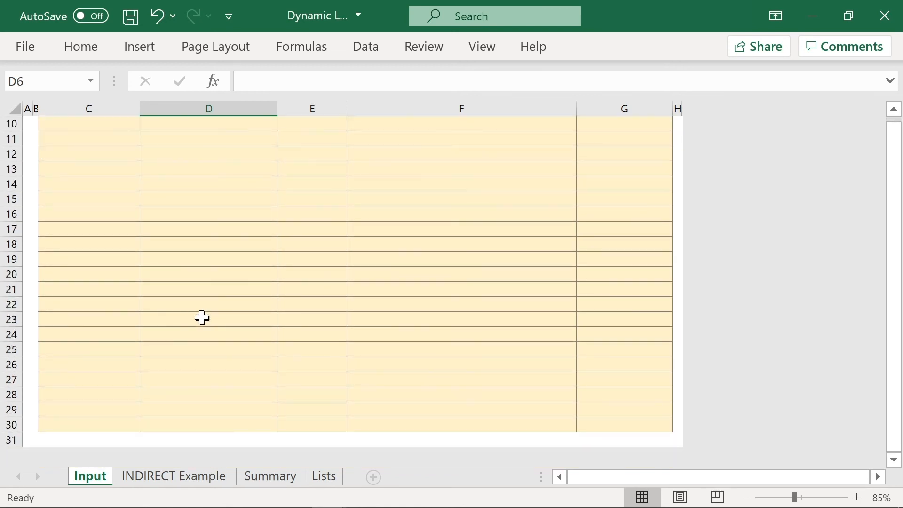
pyautogui.keyDown('shift'); pyautogui.click(183, 426); pyautogui.keyUp('shift')
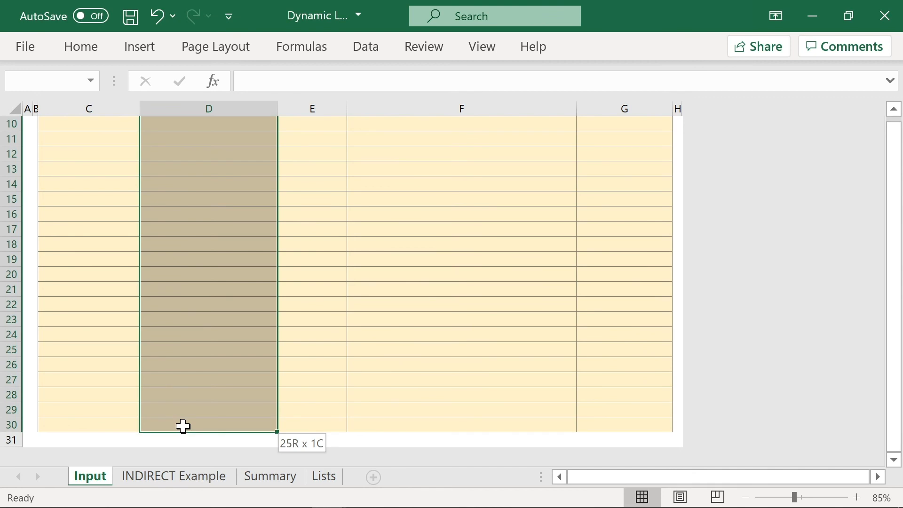
pyautogui.scroll(3, 194, 368)
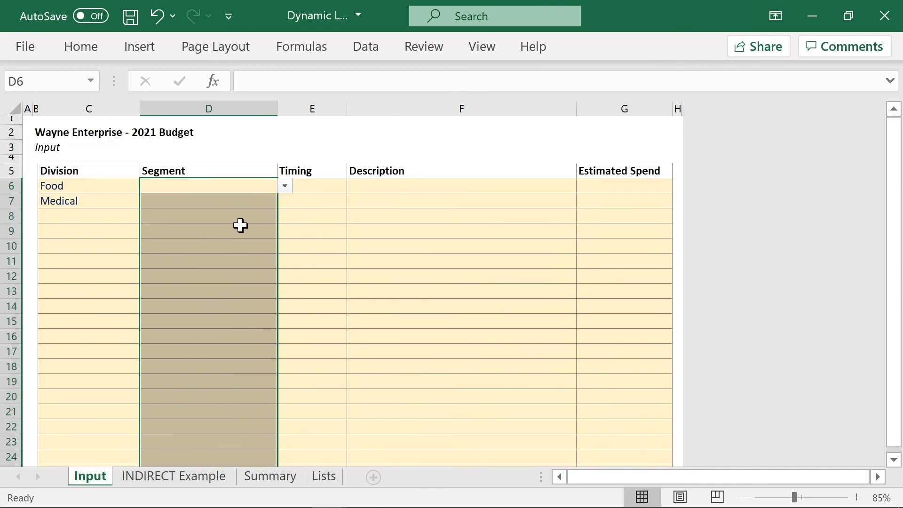
pyautogui.click(366, 46)
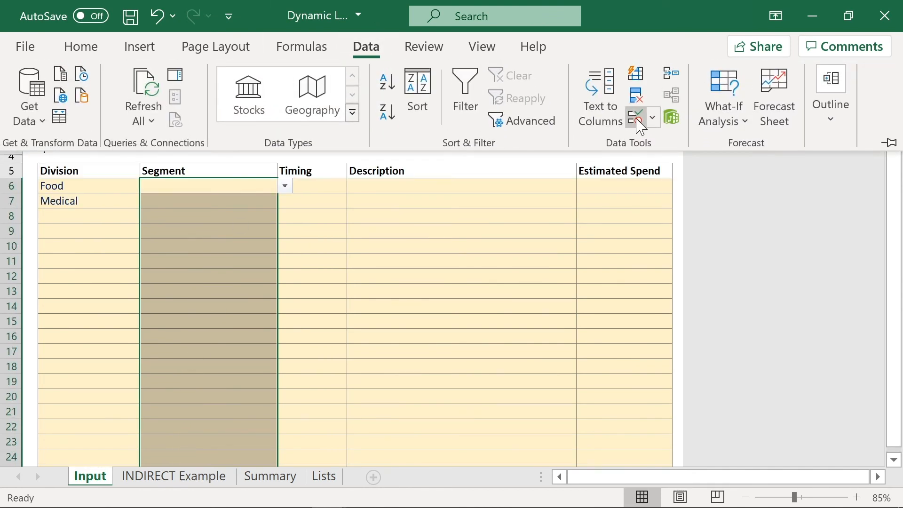
pyautogui.click(638, 120)
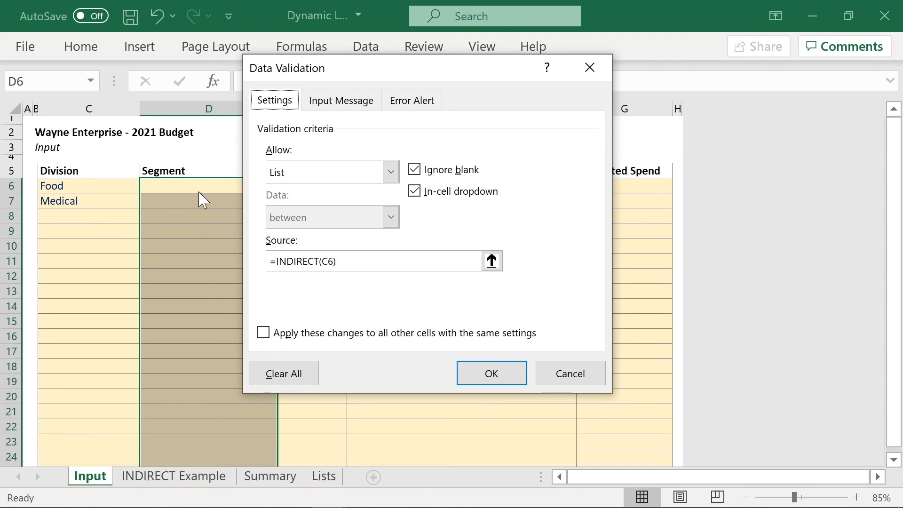
pyautogui.click(572, 377)
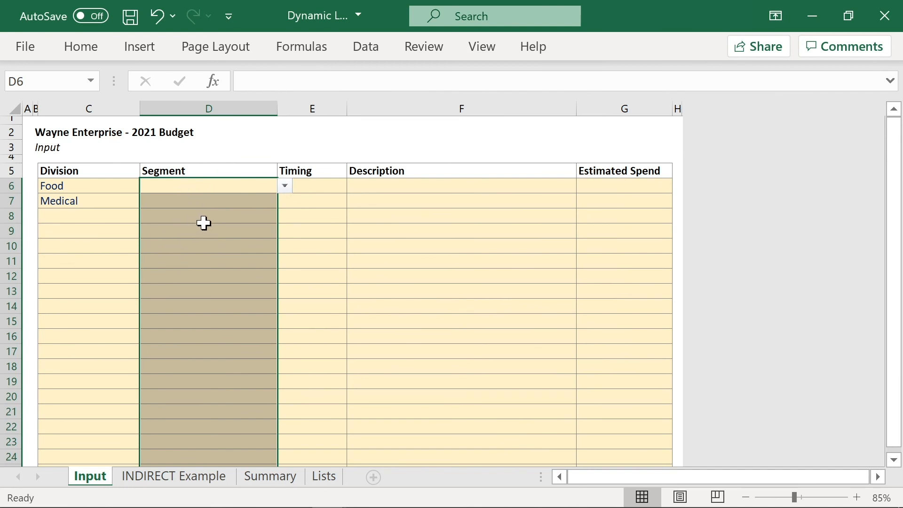
# - Inspect the data validation source of Segment cell D9 alone to see which cell its INDIRECT formula references, without changing it
pyautogui.click(206, 132)
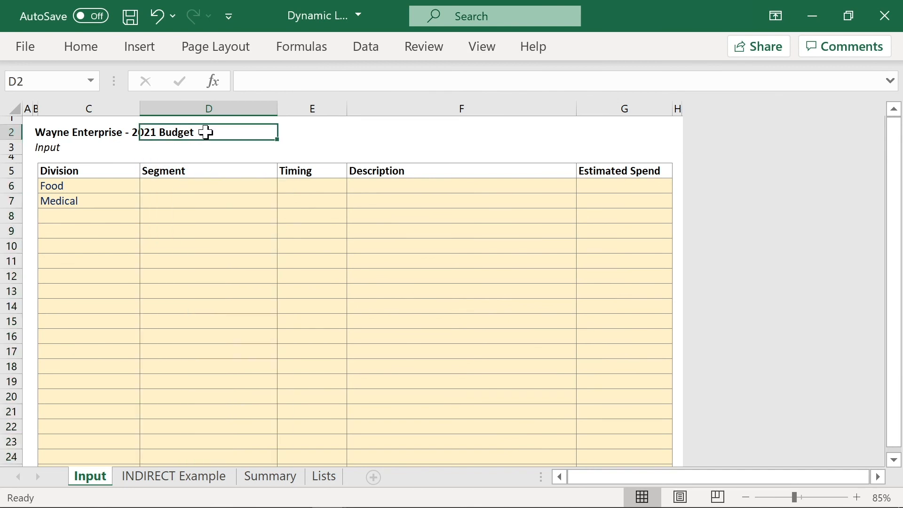
pyautogui.click(197, 232)
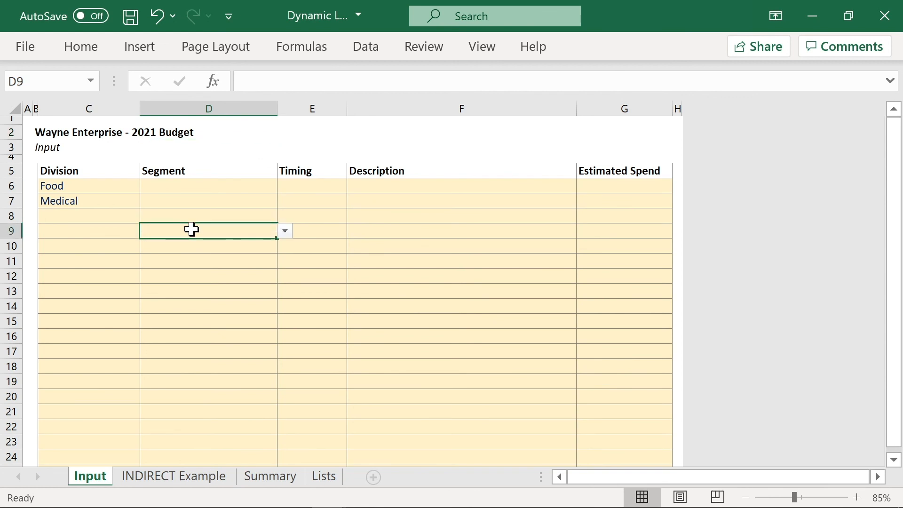
pyautogui.click(367, 47)
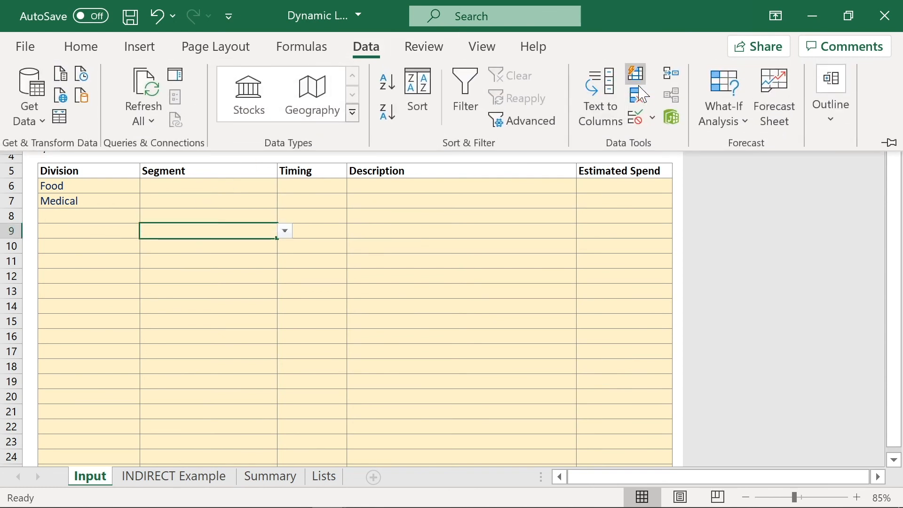
pyautogui.click(638, 121)
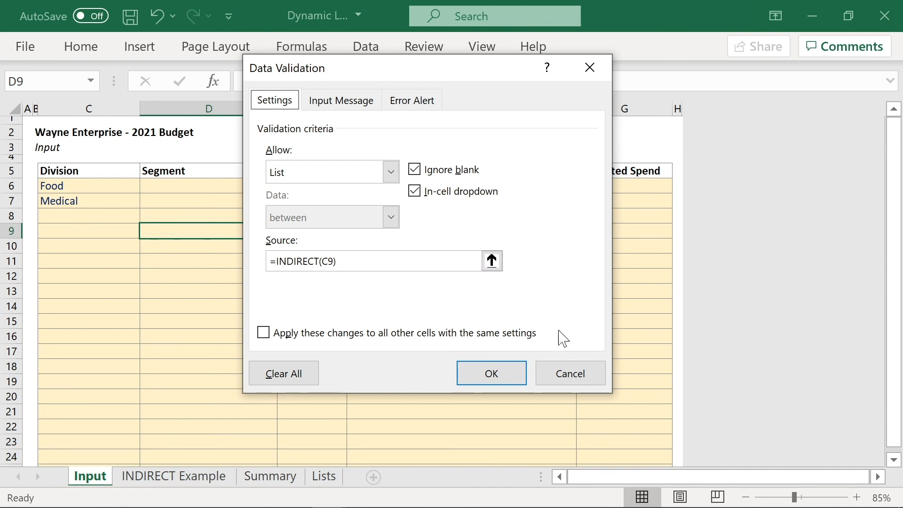
pyautogui.click(565, 373)
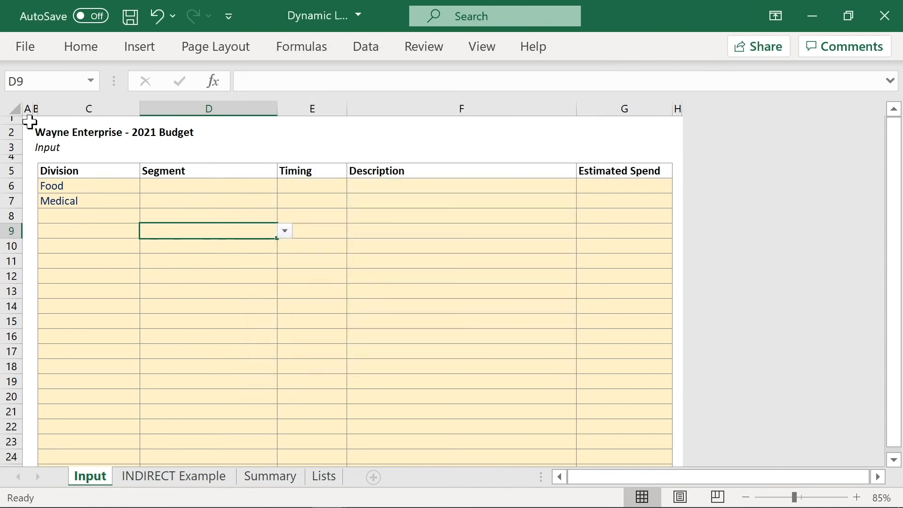
pyautogui.click(27, 119)
pyautogui.click(122, 215)
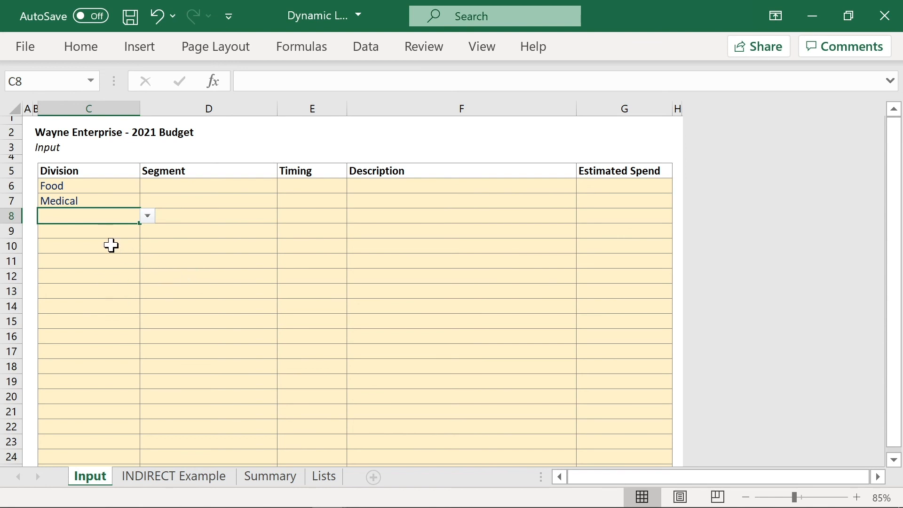
pyautogui.moveTo(111, 245); pyautogui.dragTo(175, 417)
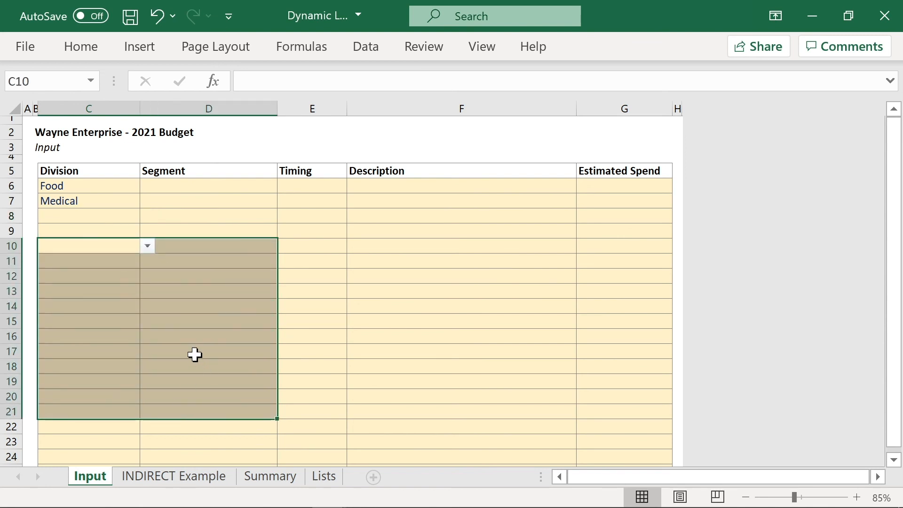
pyautogui.click(210, 266)
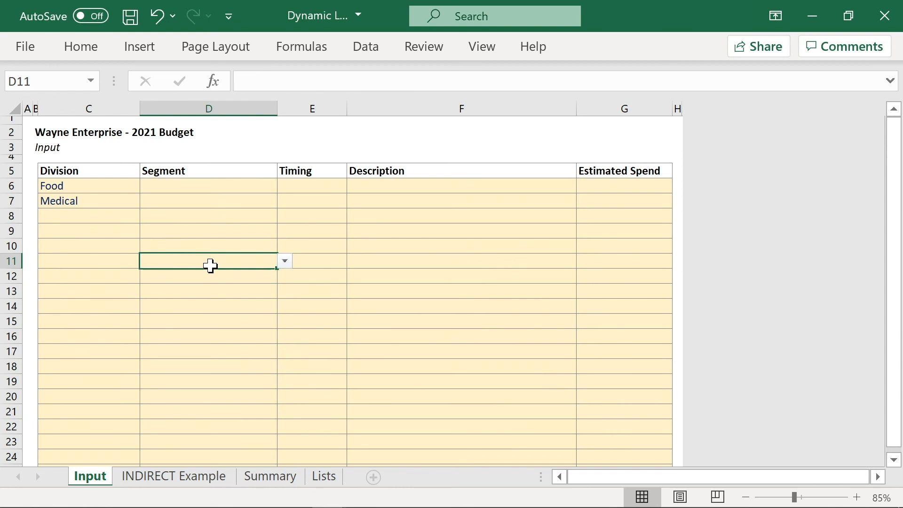
# - Set the Division in C14 to Aerospace and check which segments D14 offers, leaving the segment blank
pyautogui.click(108, 308)
pyautogui.click(148, 307)
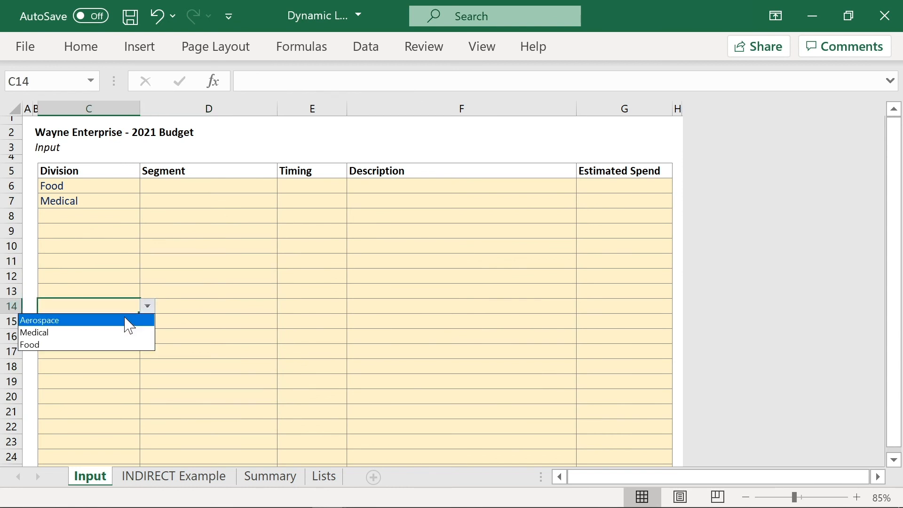
pyautogui.click(126, 320)
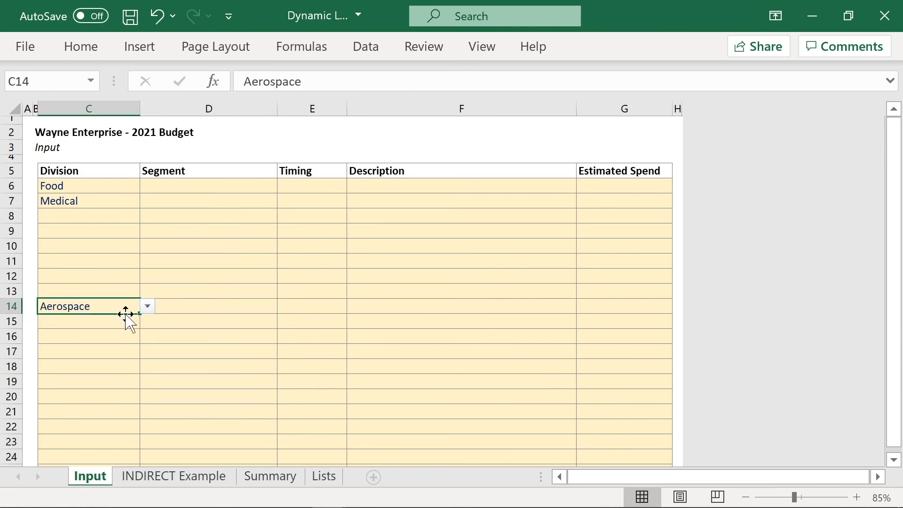
pyautogui.click(194, 307)
pyautogui.click(285, 307)
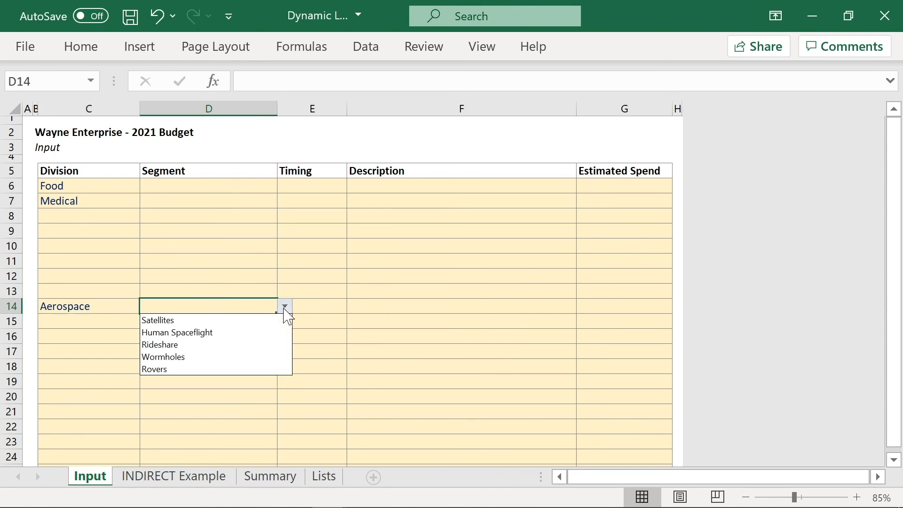
pyautogui.click(167, 307)
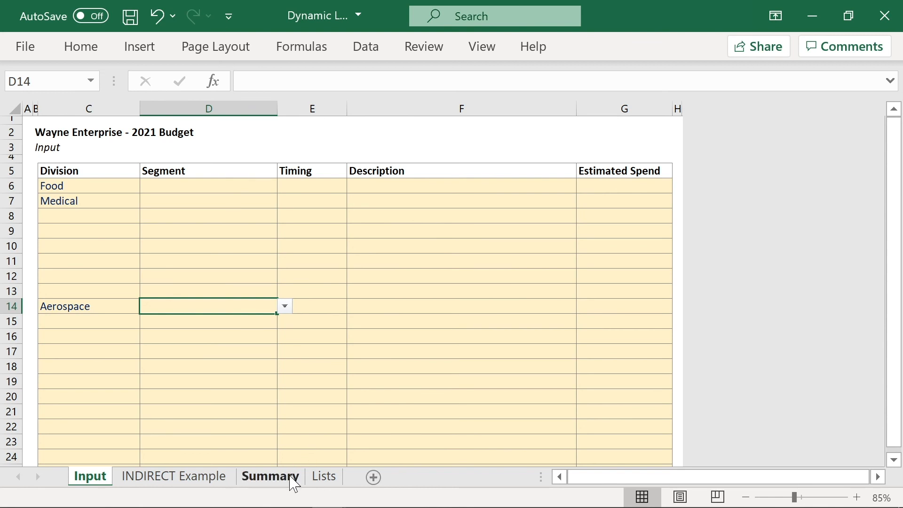
# - Review the division and segment lists on the Lists sheet and their named ranges in Name Manager, then return to the Input sheet
pyautogui.click(325, 476)
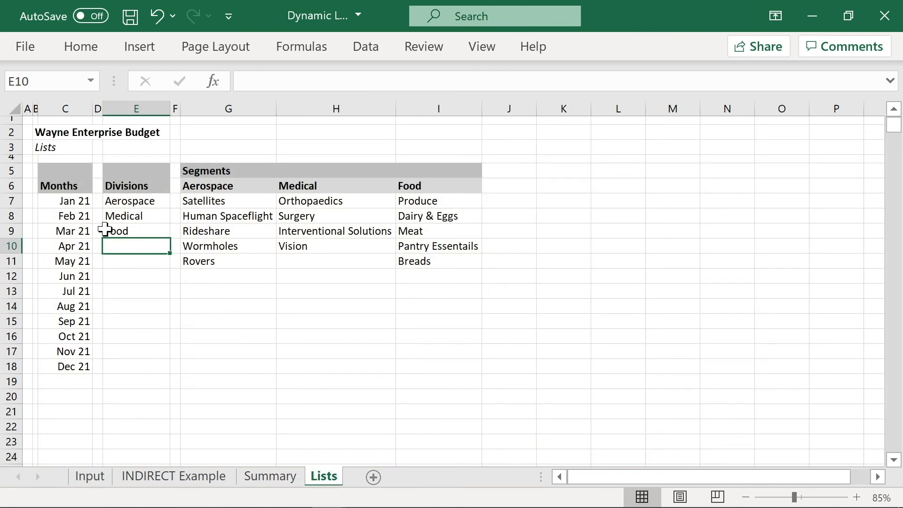
pyautogui.moveTo(125, 244); pyautogui.dragTo(125, 268)
pyautogui.moveTo(207, 231); pyautogui.dragTo(337, 325)
pyautogui.click(248, 294)
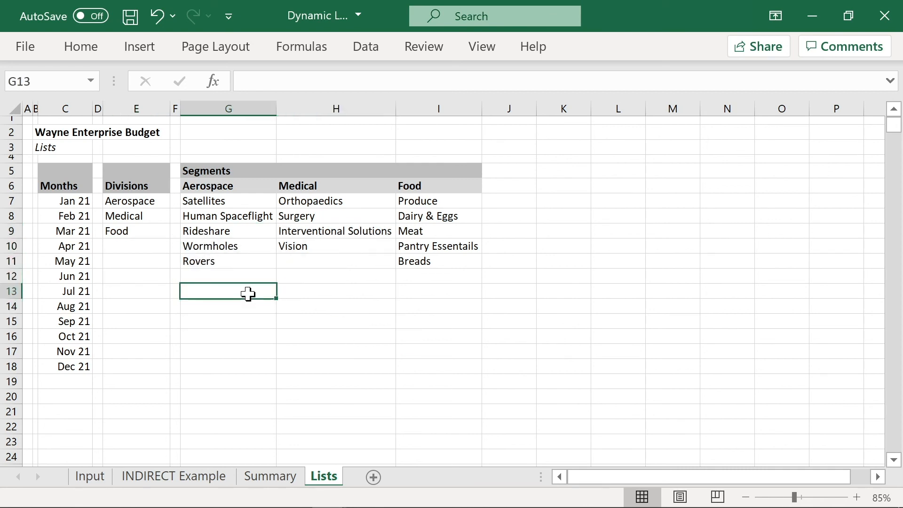
pyautogui.click(301, 46)
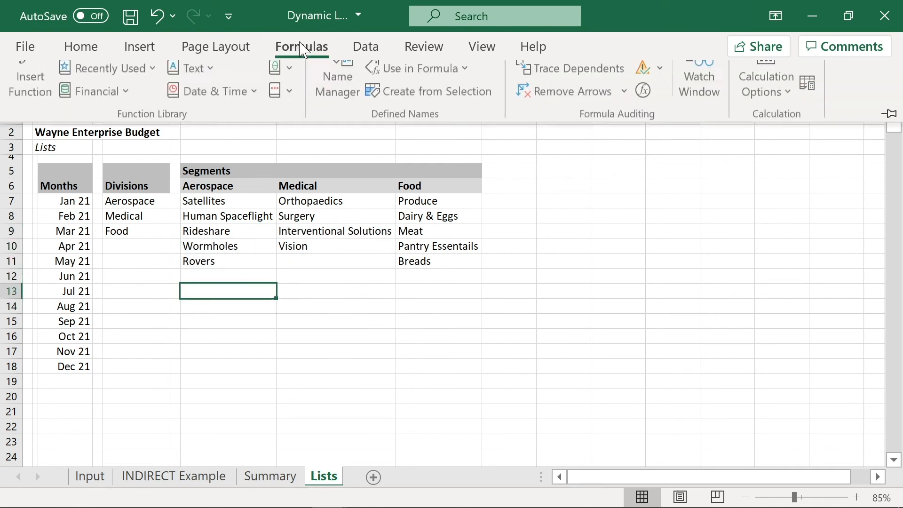
pyautogui.click(337, 88)
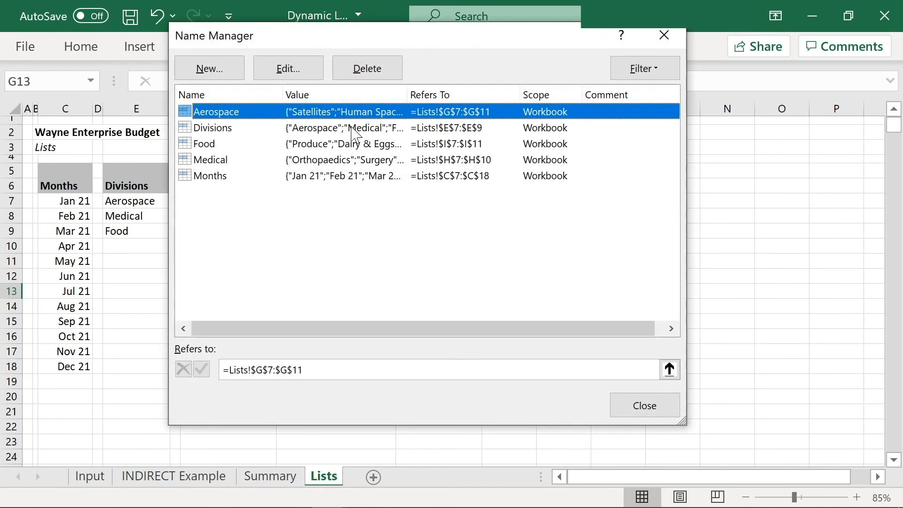
pyautogui.click(353, 129)
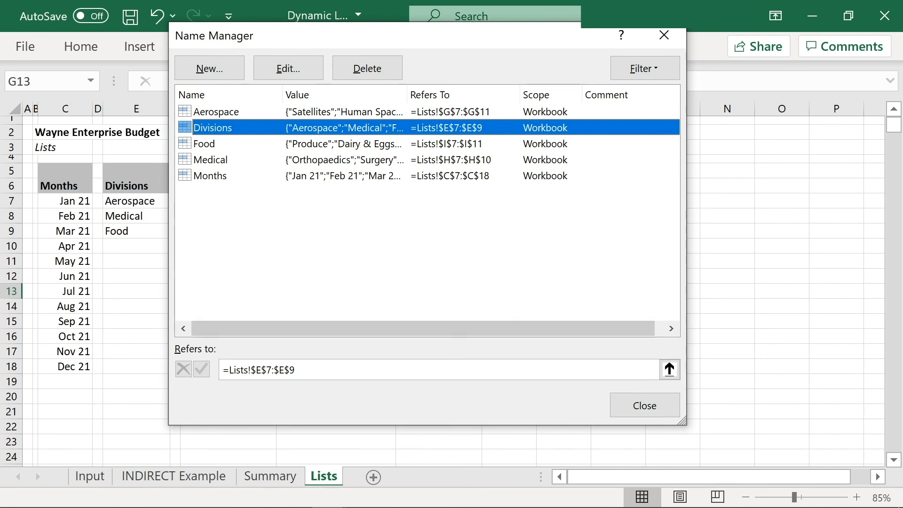
pyautogui.click(668, 405)
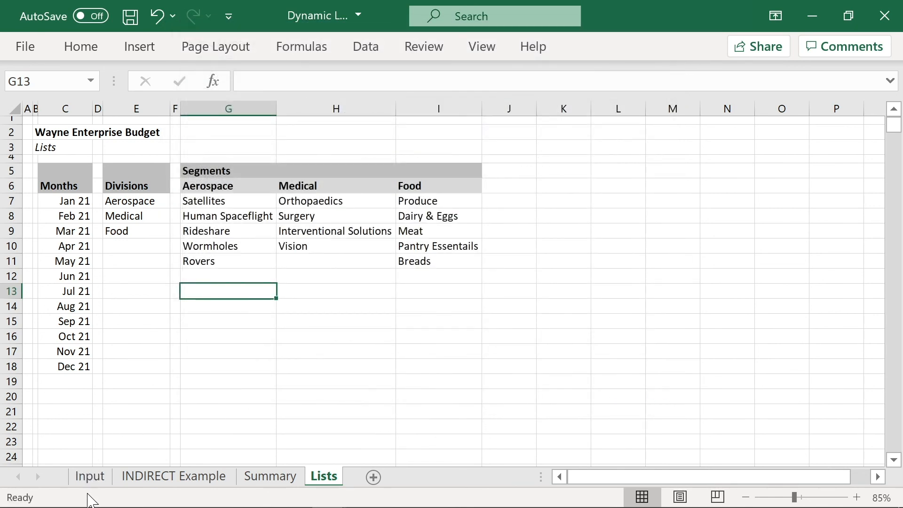
pyautogui.click(89, 476)
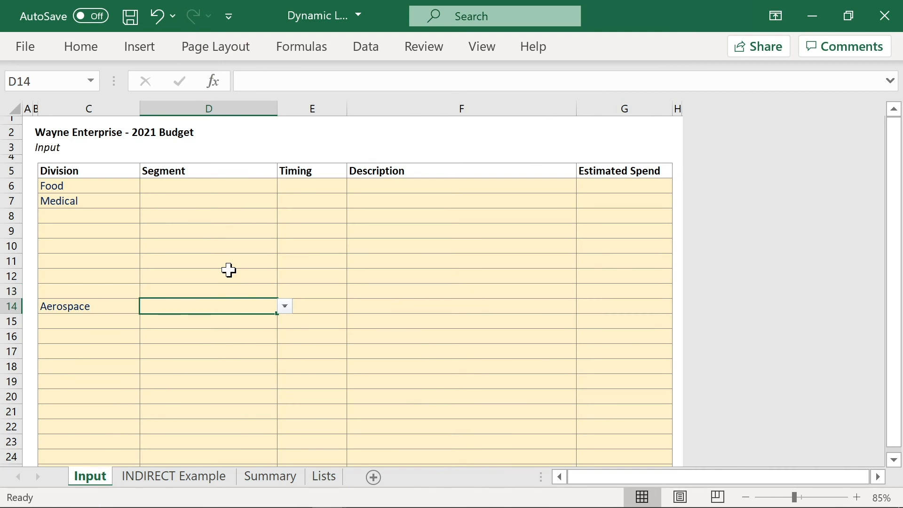